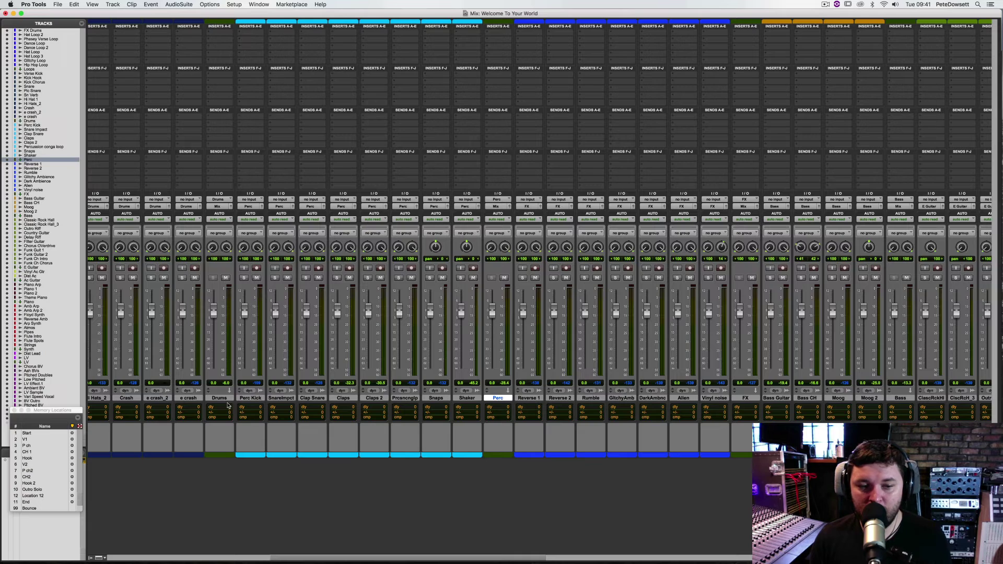
- Go back through the mixer to the Drums and Loops bus tracks, selecting each in turn
click(225, 399)
drag(461, 558, 279, 558)
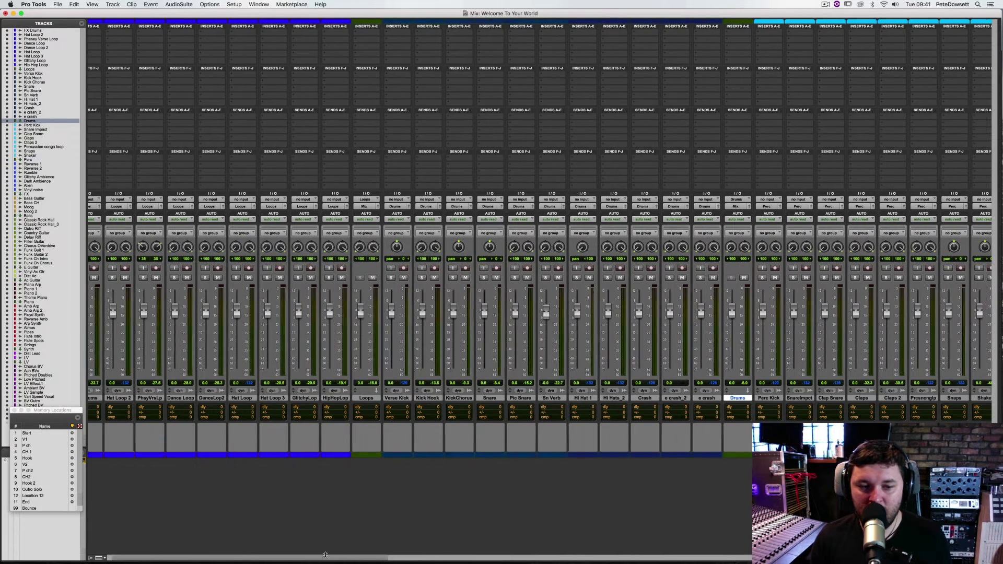
click(376, 399)
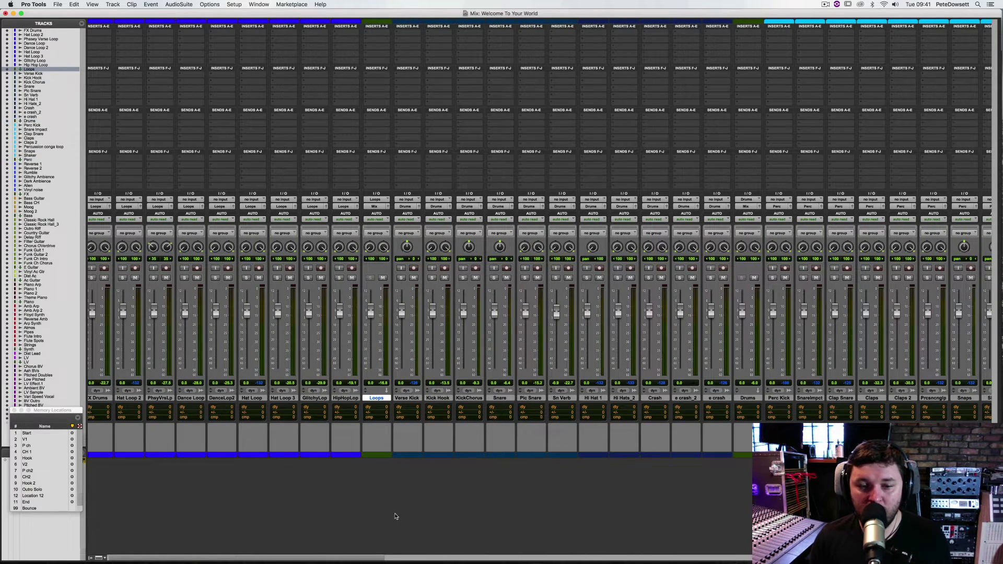
- Play the song in the Edit window from just before the CH 1 marker and review the vocal and synth tracks
key(super+equal)
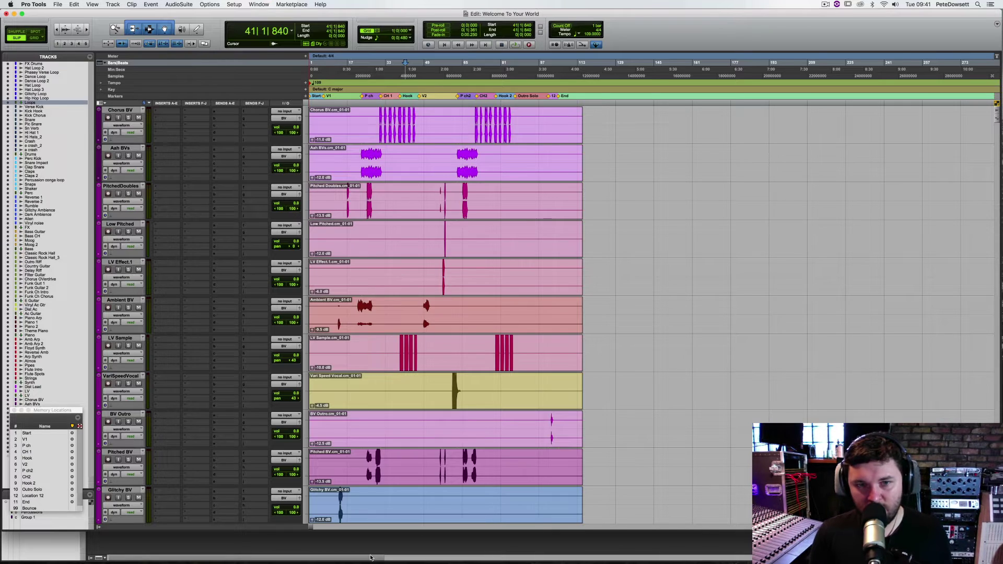
click(379, 116)
key(space)
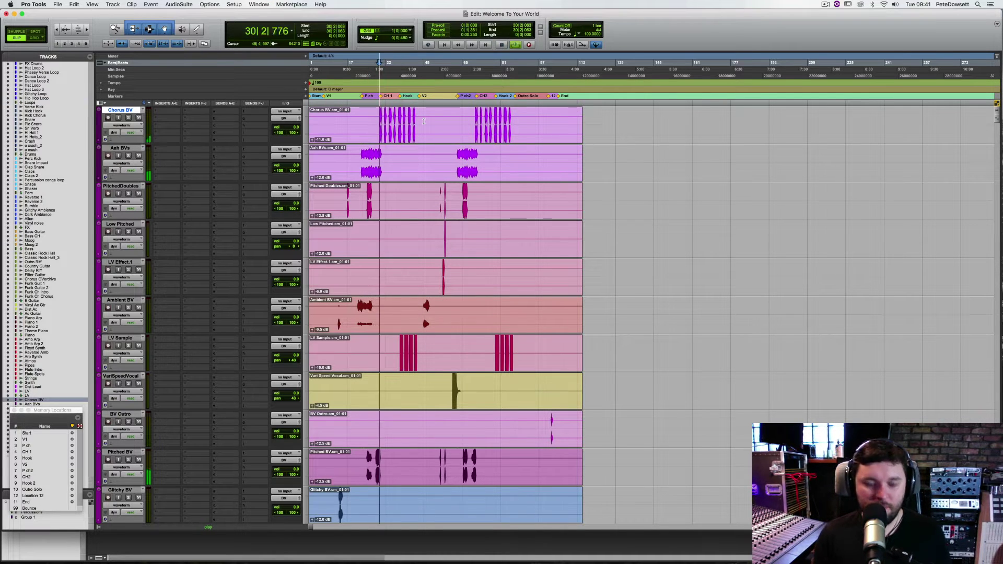
key(super+bracketright)
key(super+bracketright)
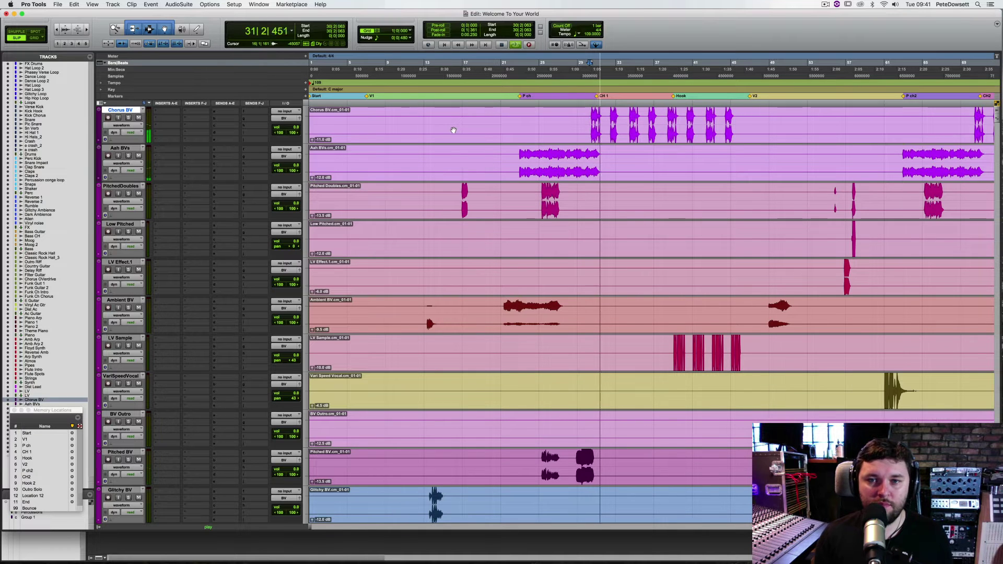
scroll(666, 200, up, 6)
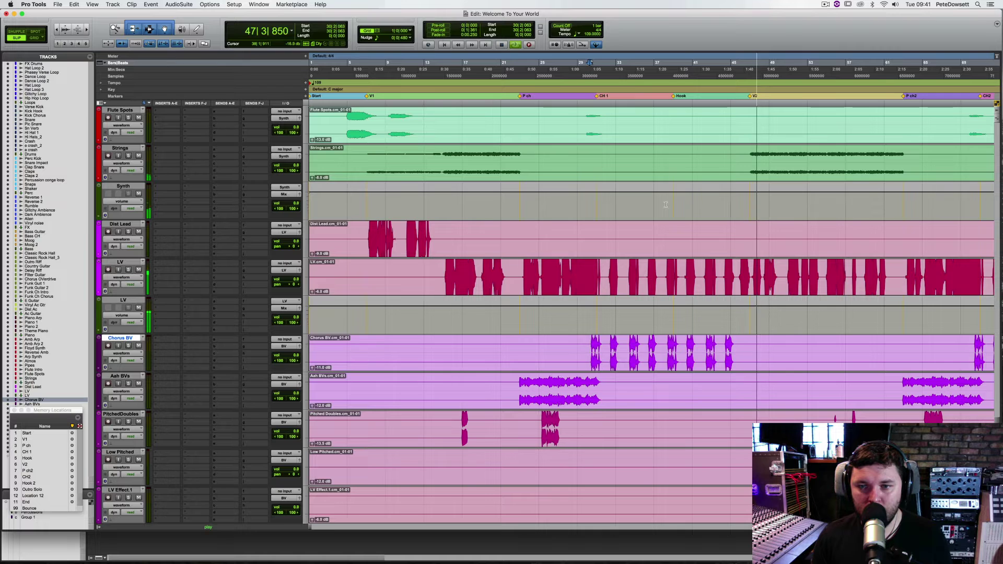
- Stop playback, select the timeline from just before the Hook marker to V2, and clear the track selection in the Mix window
key(space)
click(669, 114)
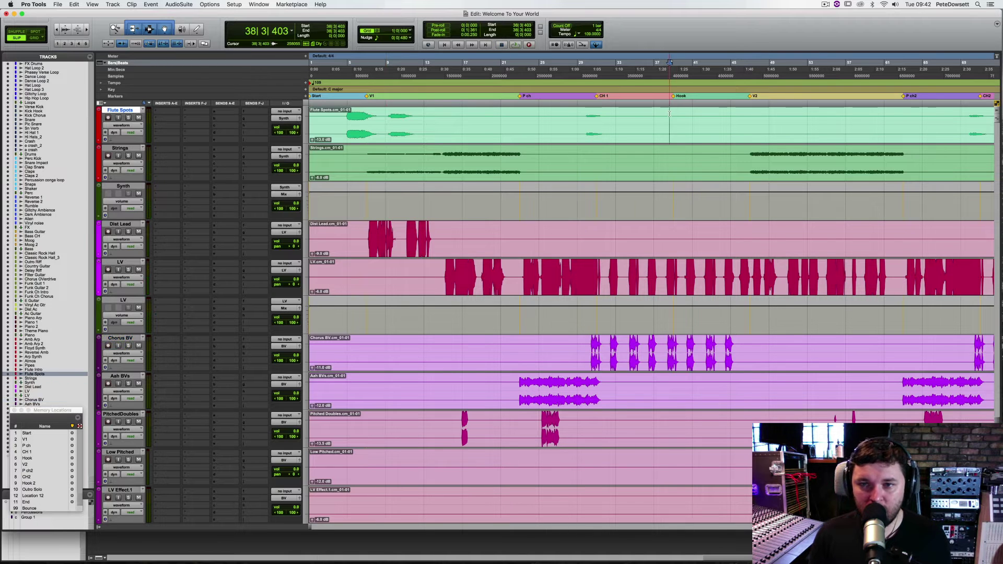
drag(669, 112, 750, 79)
key(super+equal)
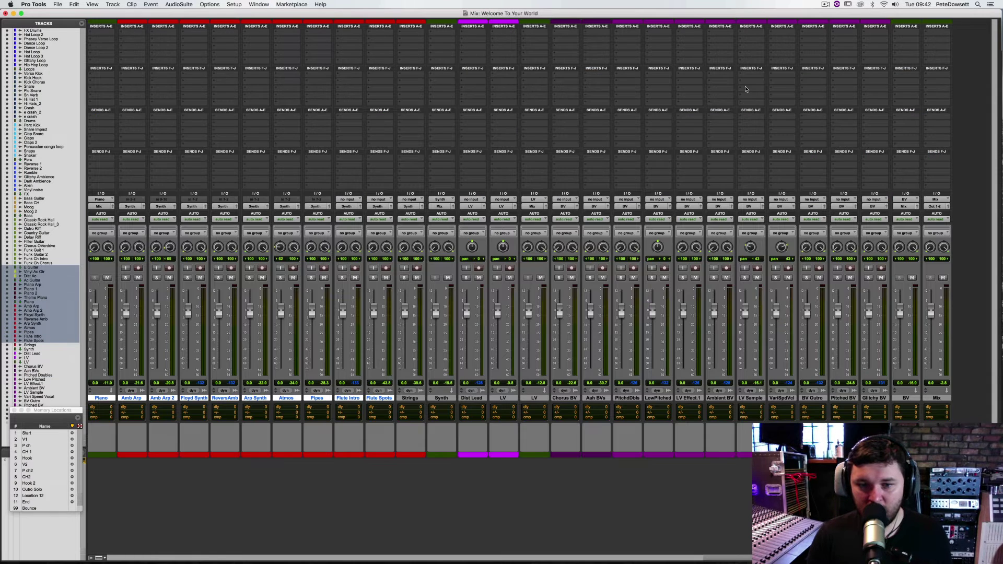
alt+click(380, 398)
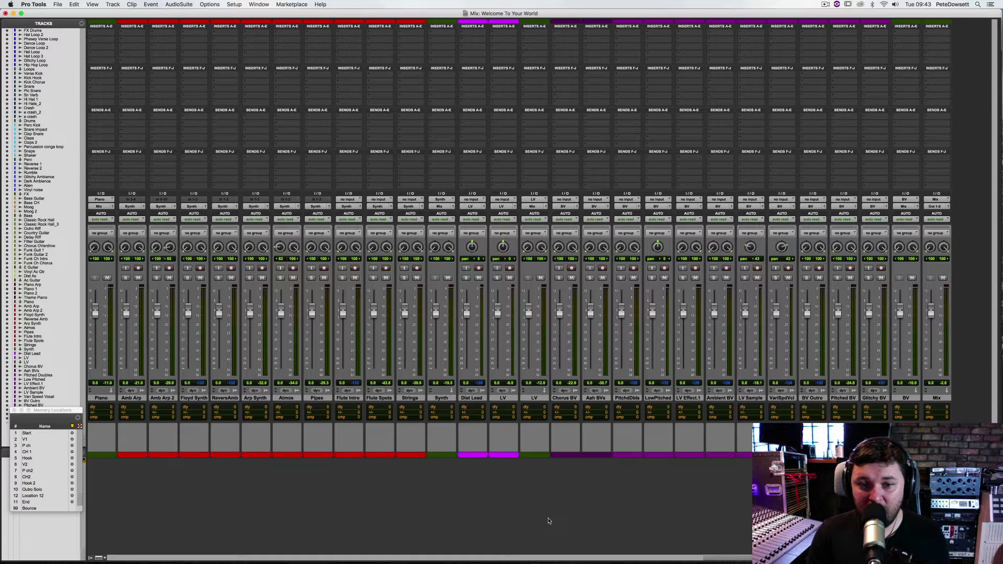
- Insert the stereo J37 tape plug-in in the first insert slot of the Mix bus
click(927, 33)
mouse_move(926, 35)
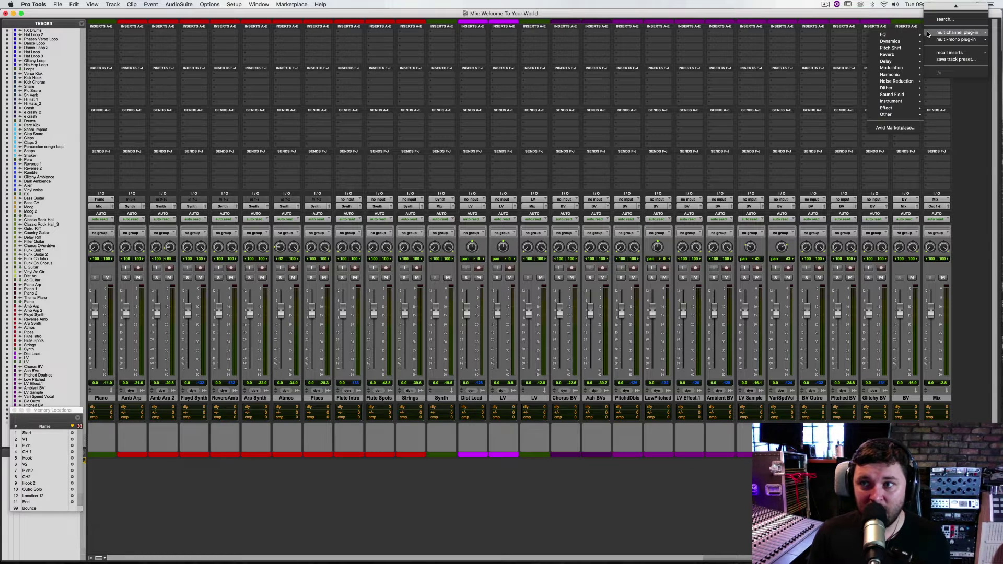
click(945, 19)
text(j)
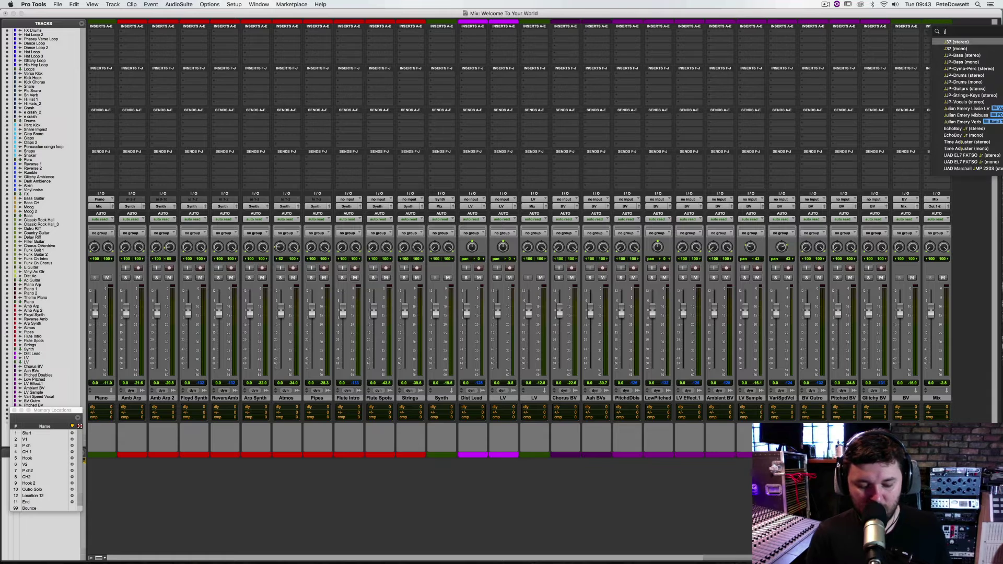
text(37)
key(Return)
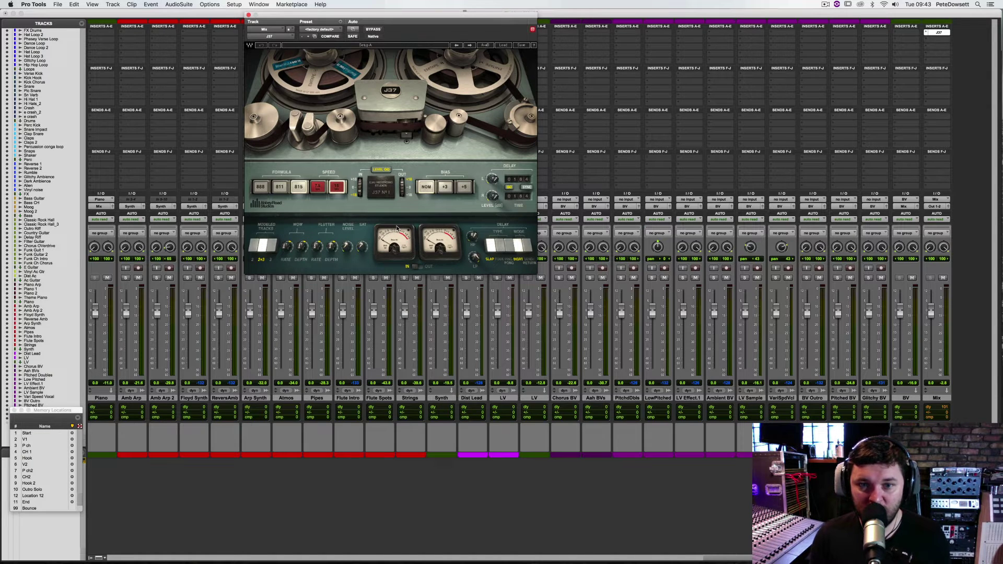
- Play the selected section, raise the J37's input level, and stop playback
key(space)
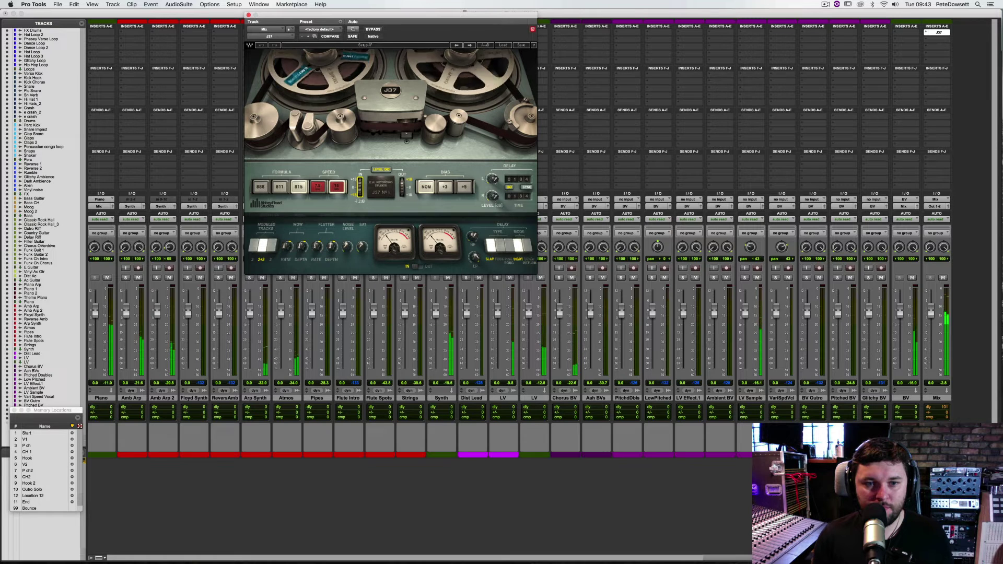
drag(360, 188, 360, 176)
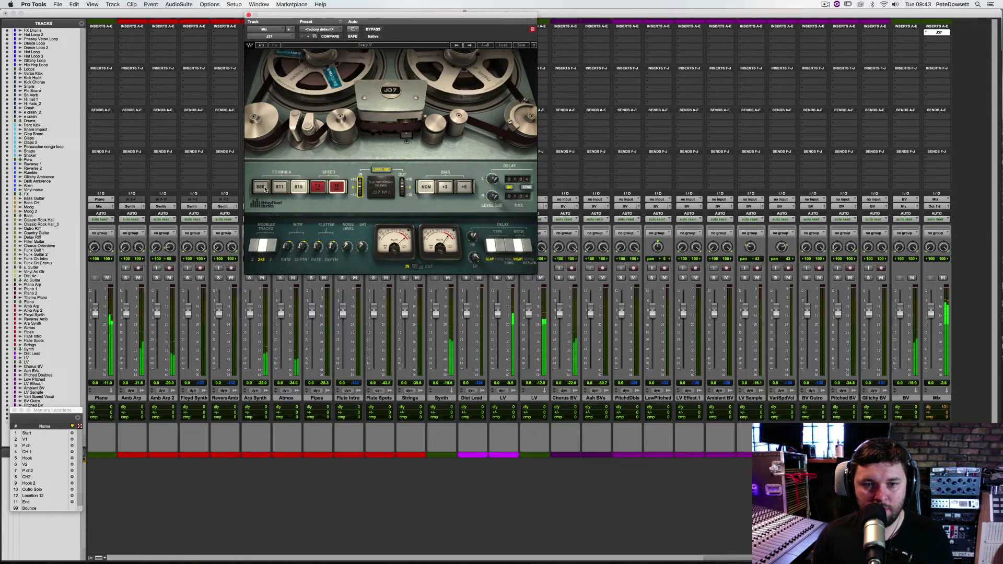
key(space)
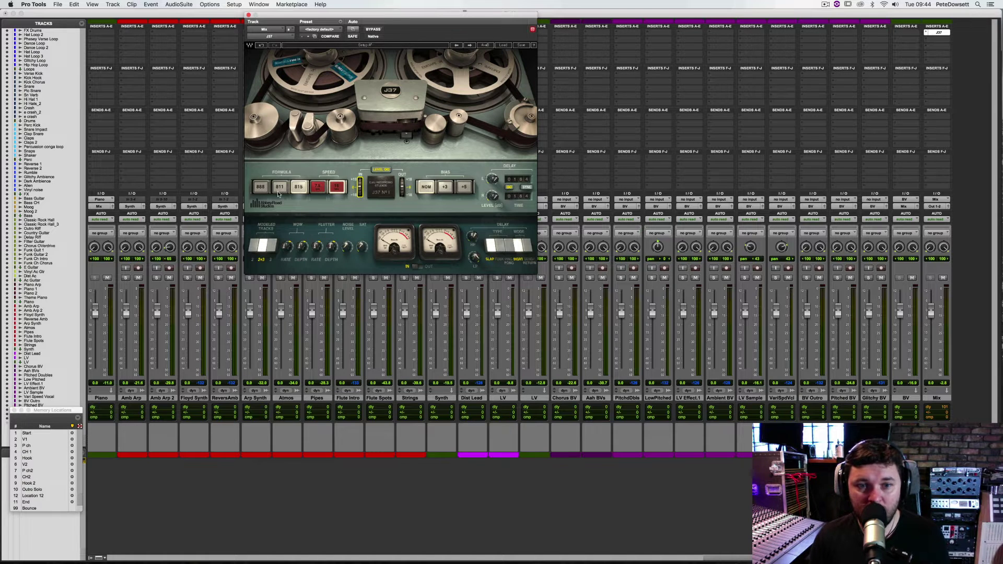
- Restart playback and compare the J37's two tape speeds by switching between them
key(space)
click(338, 187)
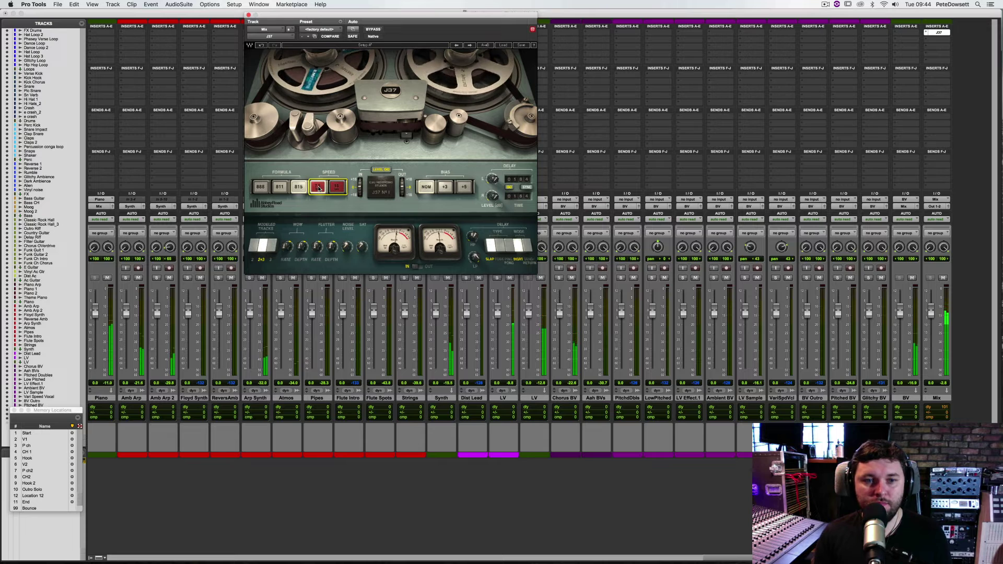
click(338, 187)
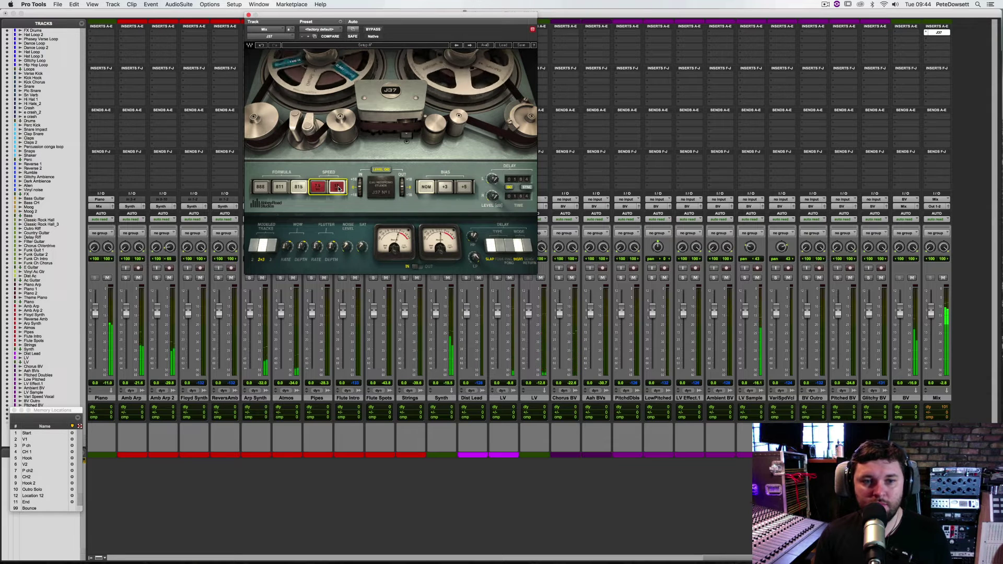
click(316, 191)
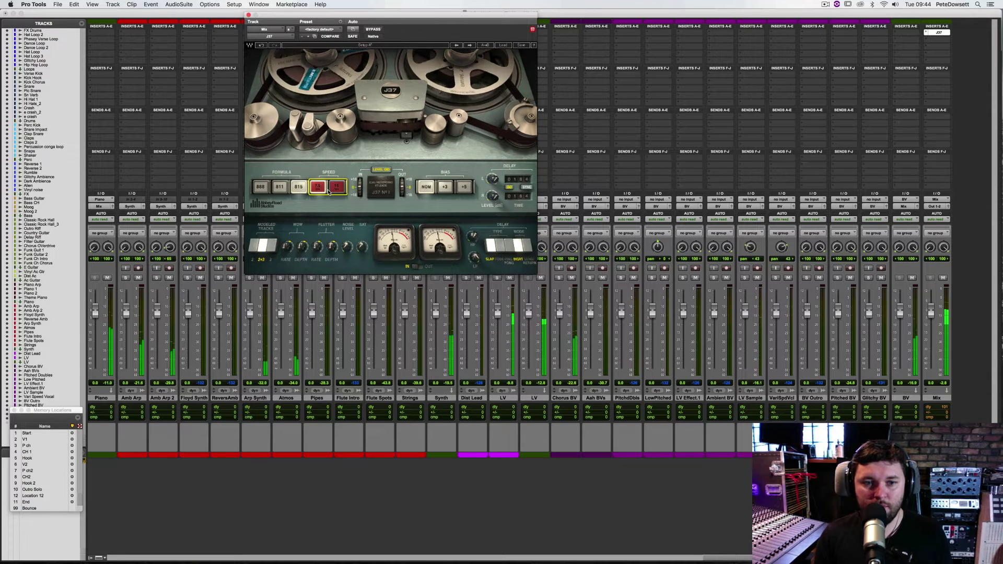
click(337, 188)
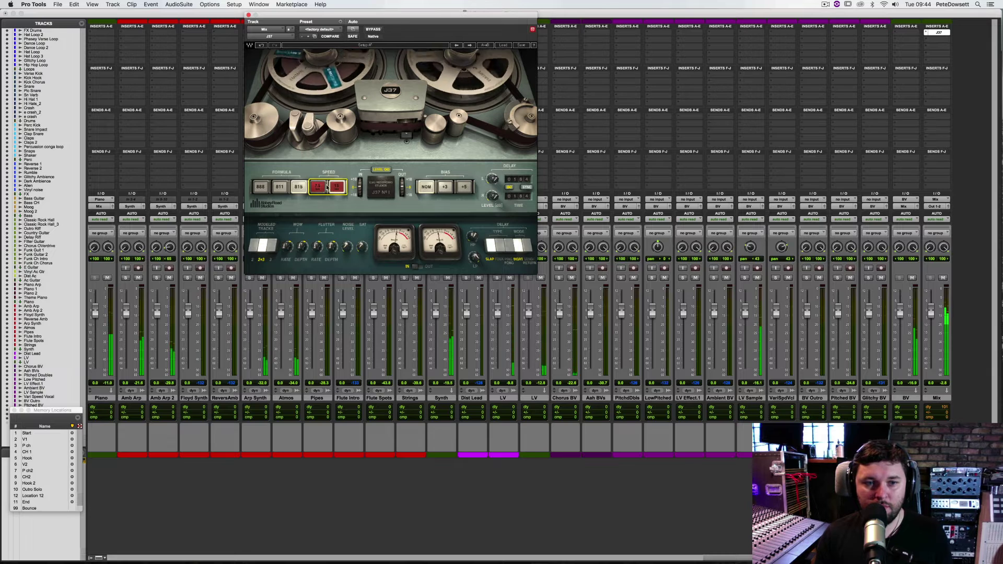
- Audition the J37's 811, 888 and 815 tape formulas during playback and settle on 888
click(280, 188)
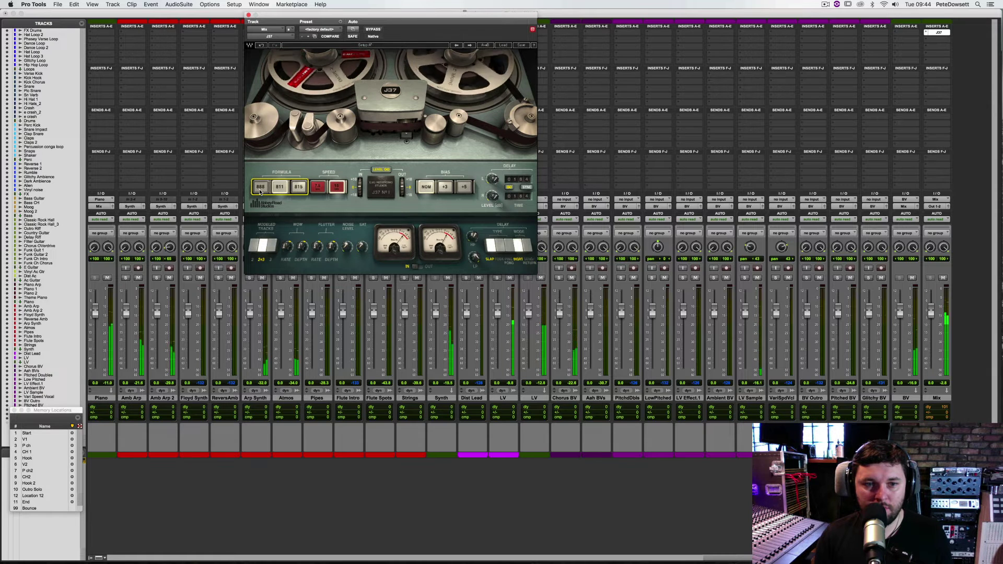
click(260, 191)
click(300, 189)
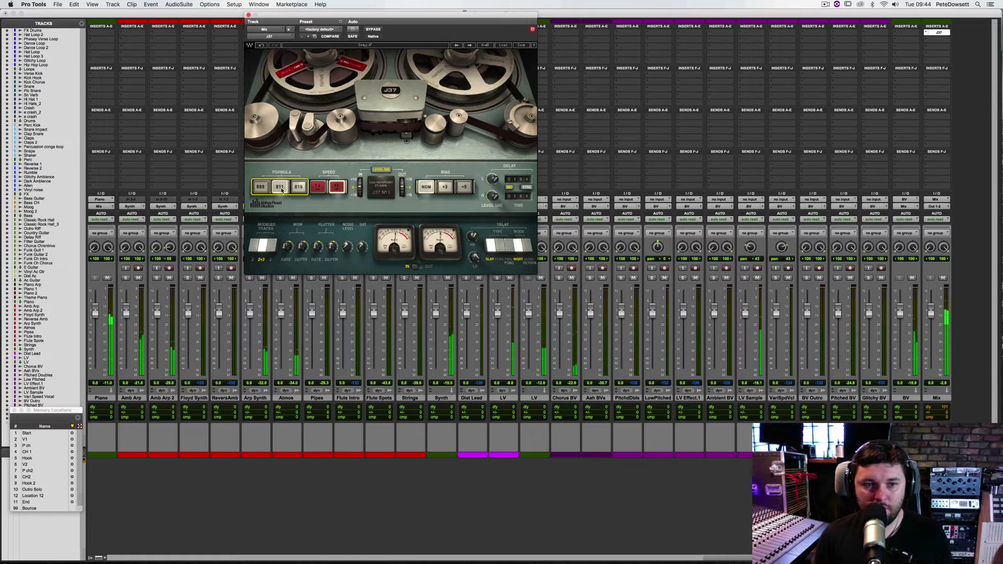
click(260, 187)
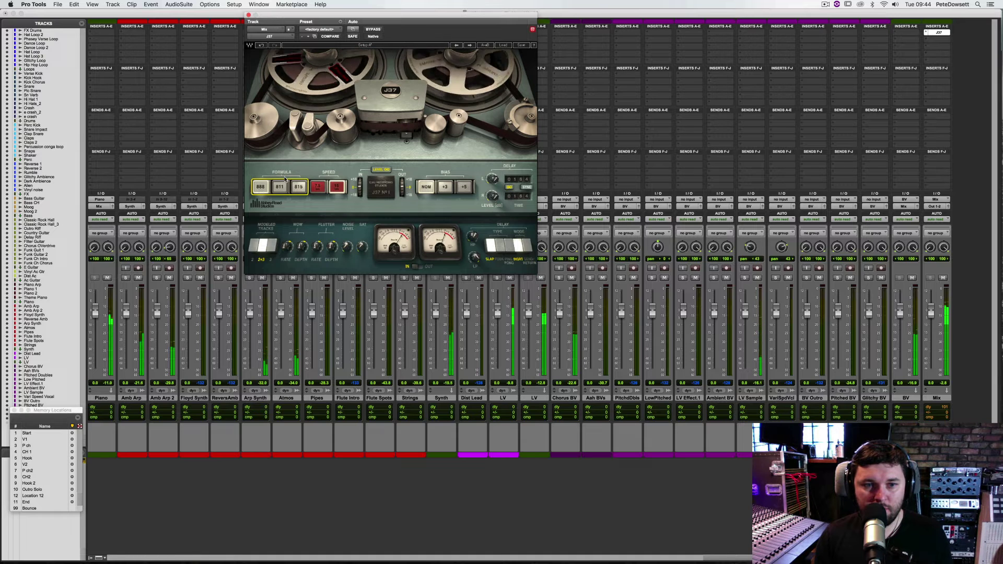
- Compare the mix with and without the J37 by switching its bypass on and off repeatedly, leaving the plug-in active
click(371, 30)
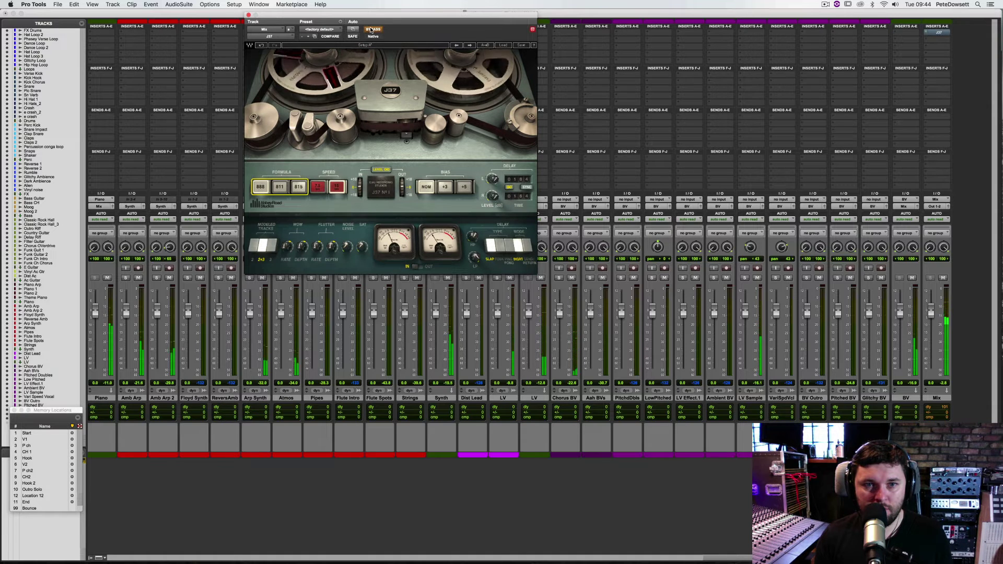
click(371, 30)
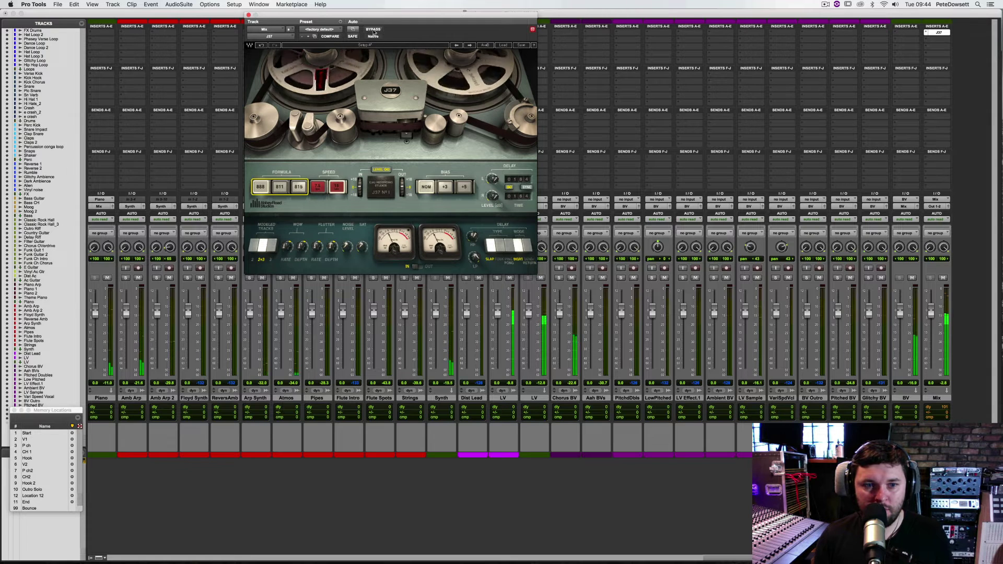
click(374, 31)
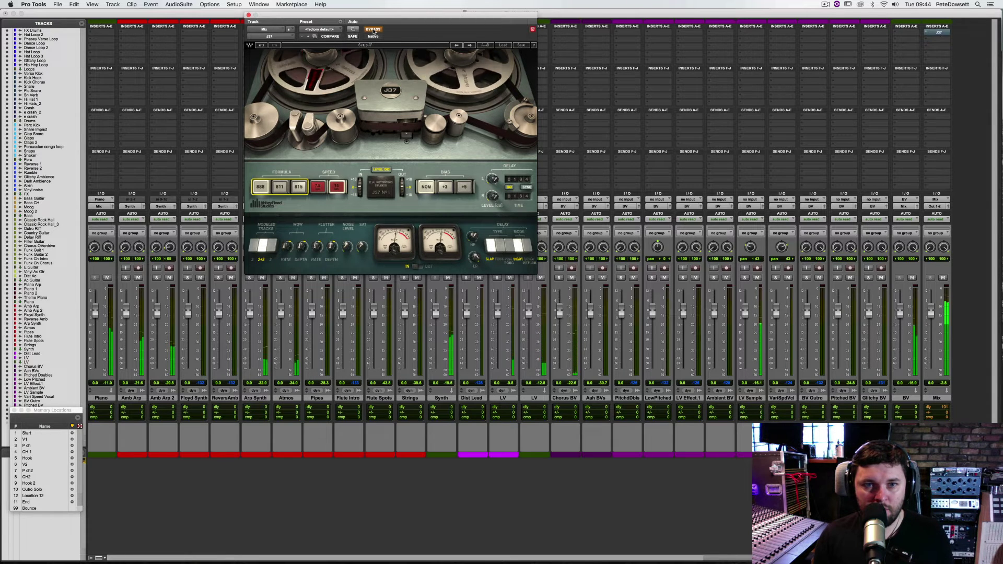
click(375, 31)
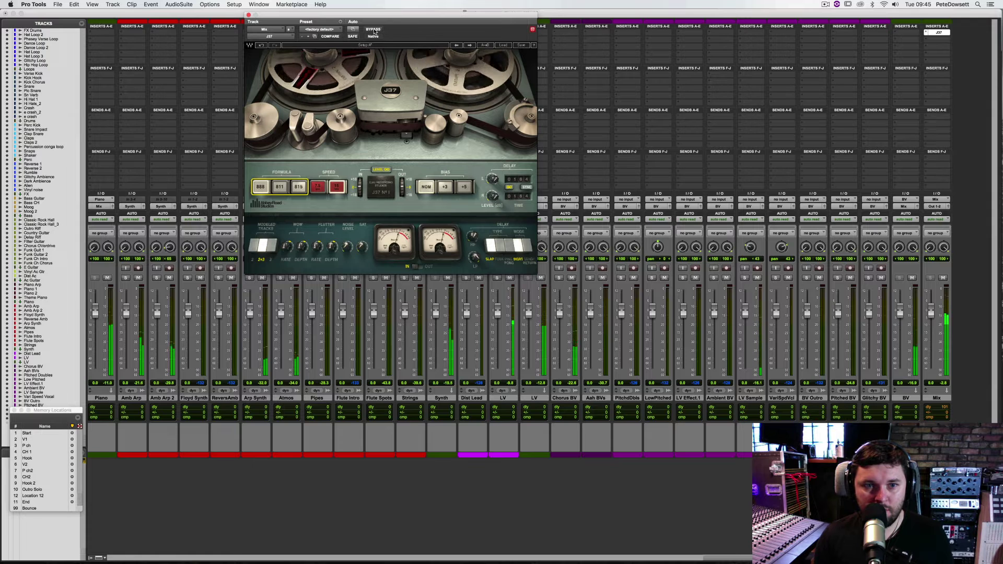
click(374, 32)
click(373, 30)
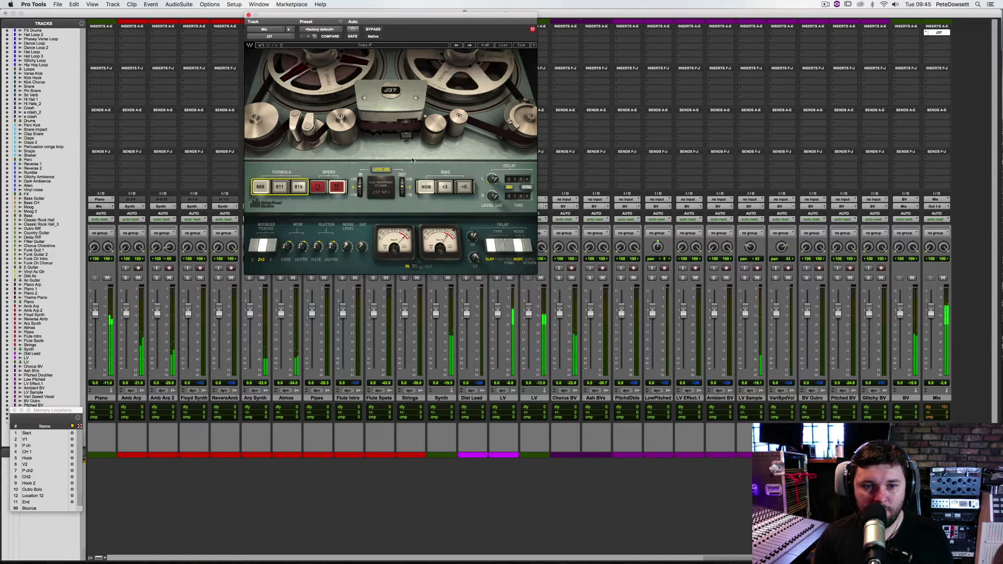
- Adjust the J37's saturation, wow depth and flutter depth, and check the result against the bypassed sound
drag(362, 247, 362, 238)
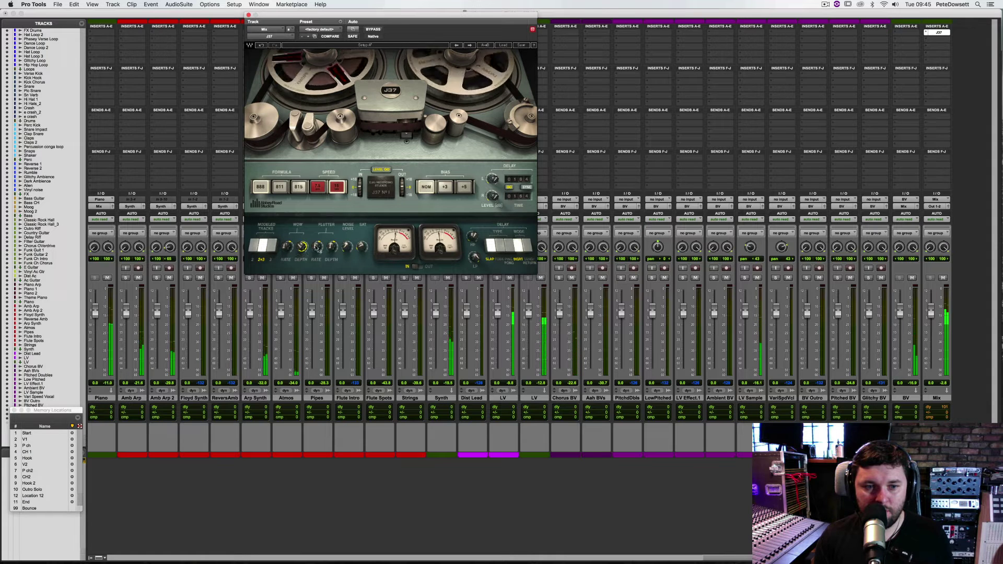
scroll(332, 246, down, 4)
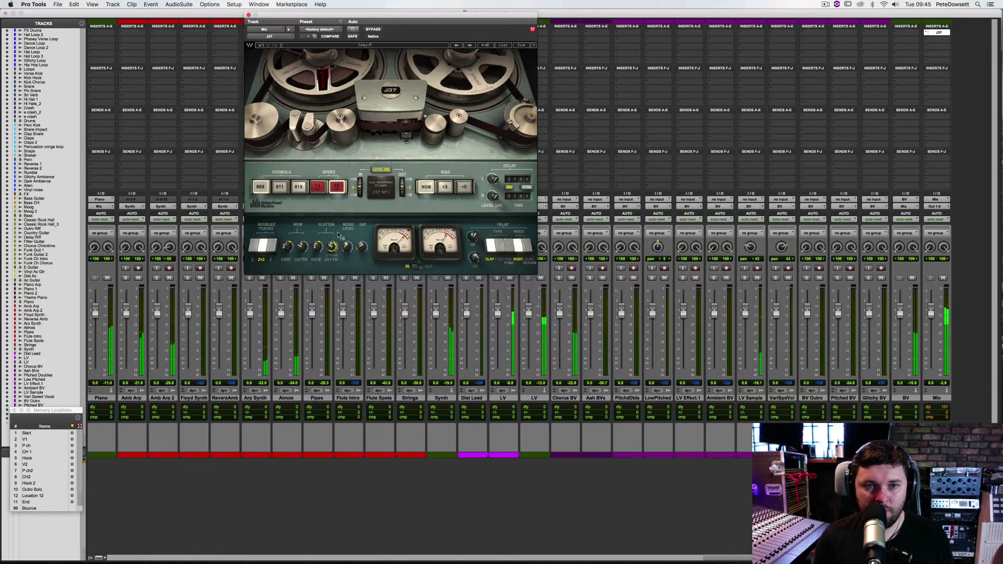
click(374, 30)
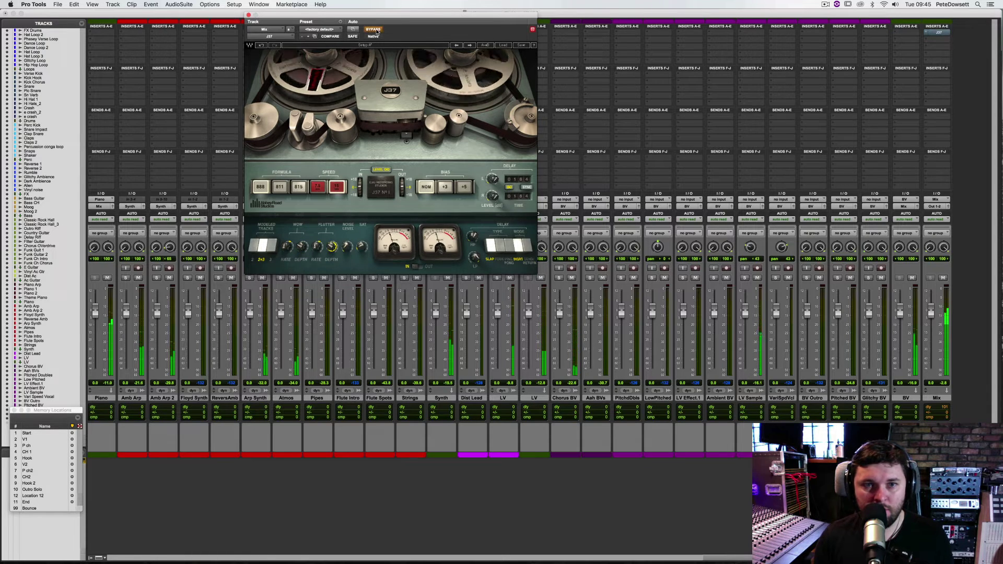
click(374, 30)
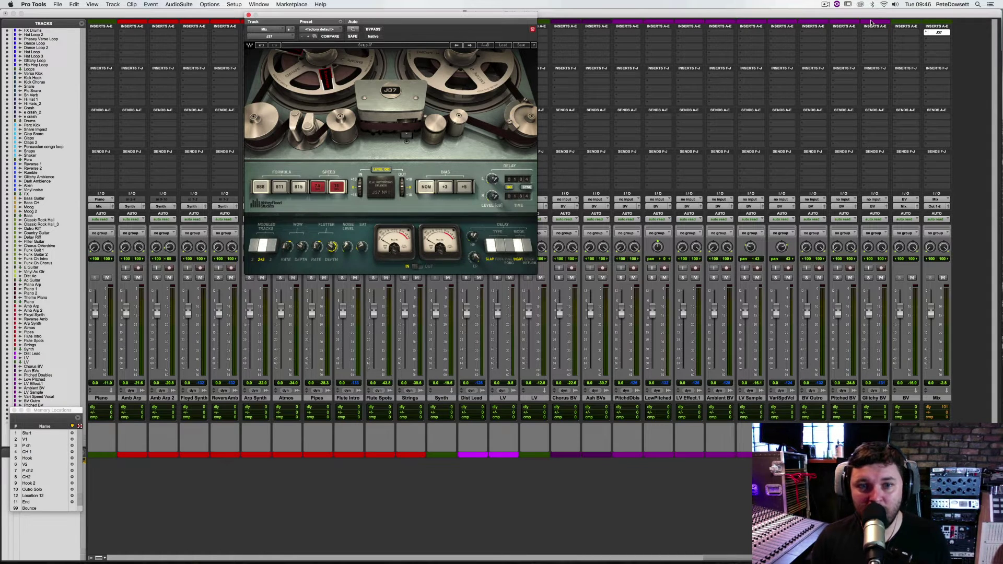
- Insert the stereo PuigTec EQP1A in the Mix track's second insert slot, searching for it by name
click(927, 41)
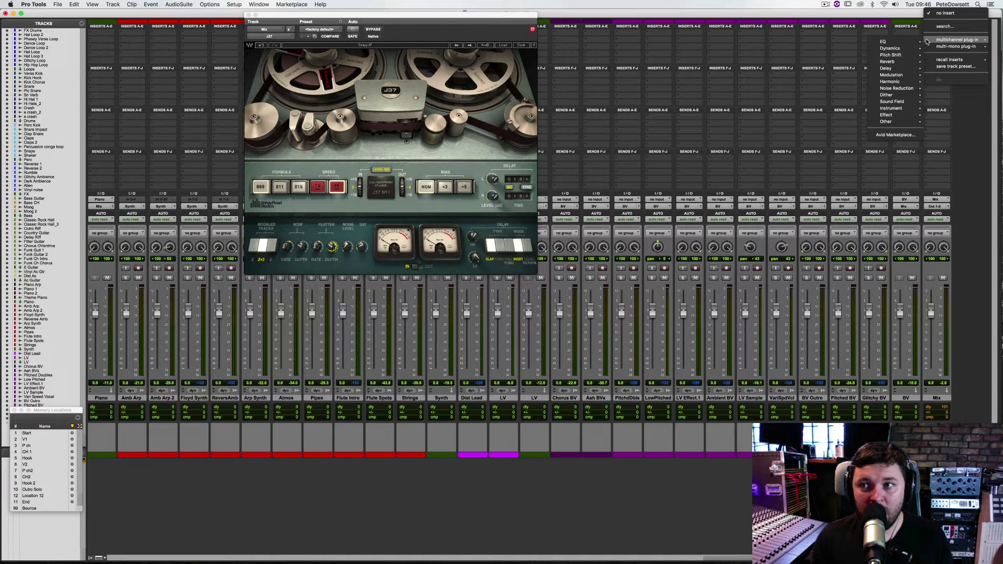
click(933, 27)
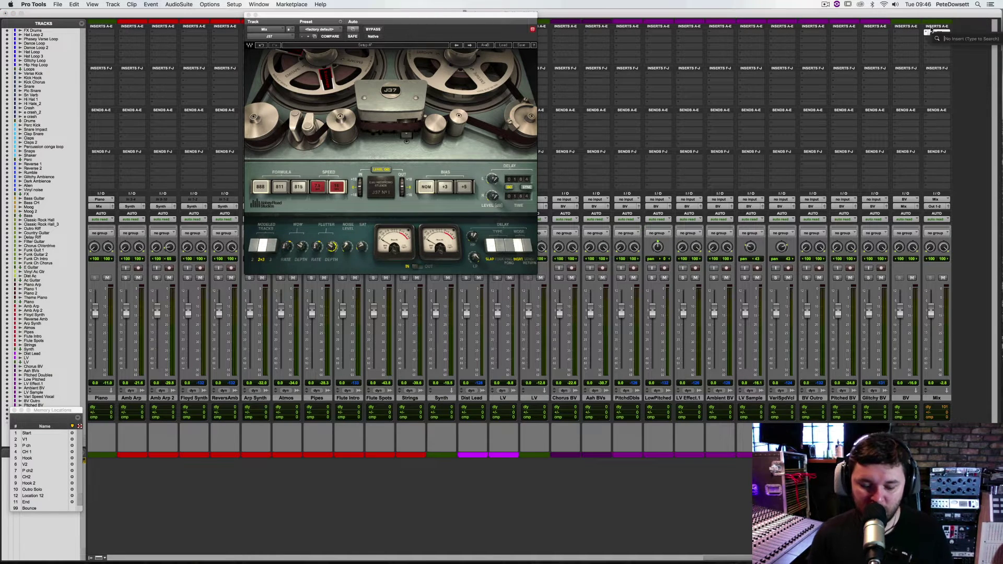
text(pul)
key(BackSpace)
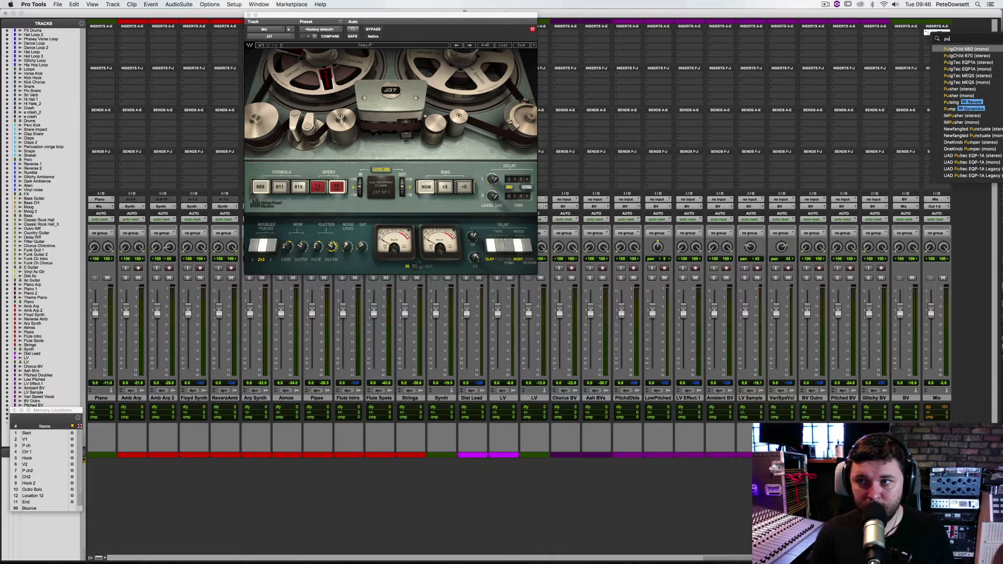
text(i)
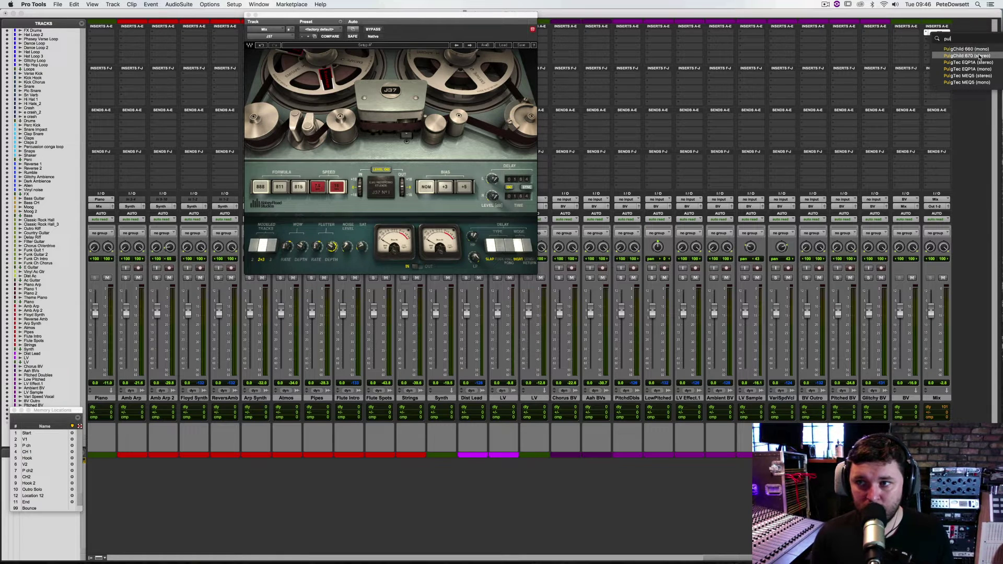
key(Escape)
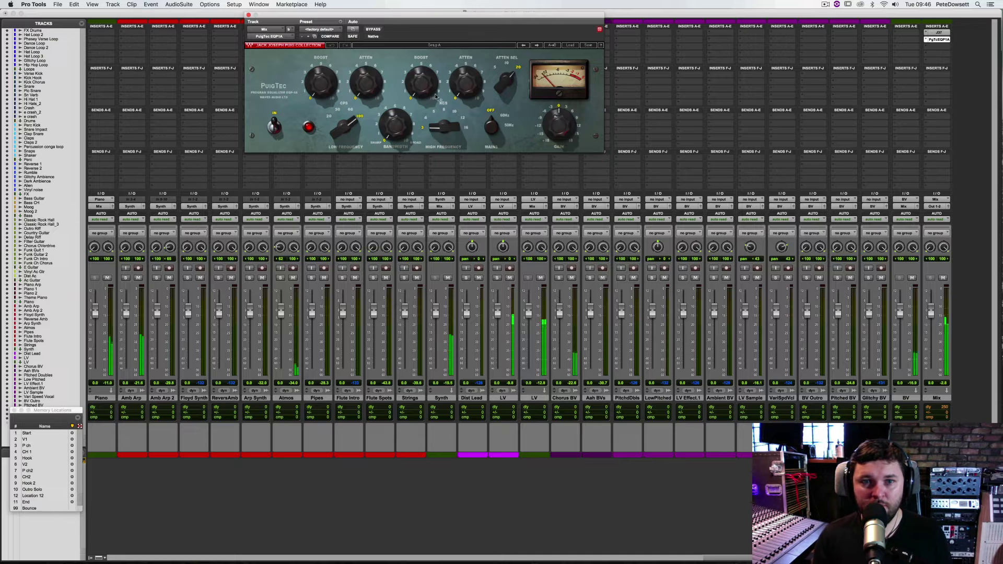
- Raise the PuigTec's low-frequency boost during playback and adjust its bandwidth and output gain
drag(320, 82, 321, 65)
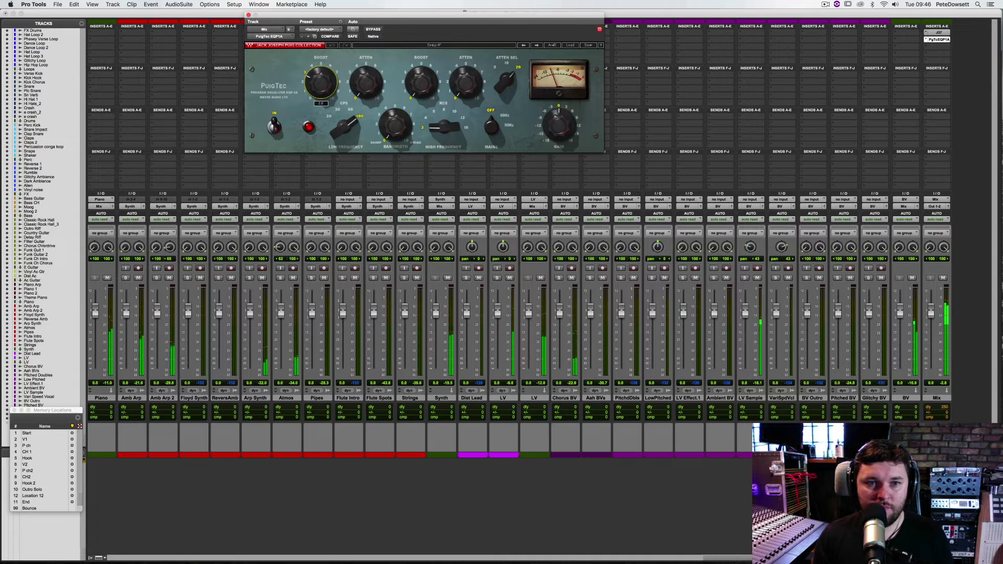
drag(405, 137, 405, 125)
drag(559, 124, 558, 121)
- Set the PuigTec's high frequency to 12 kHz and raise the high-frequency boost slightly
mouse_move(443, 125)
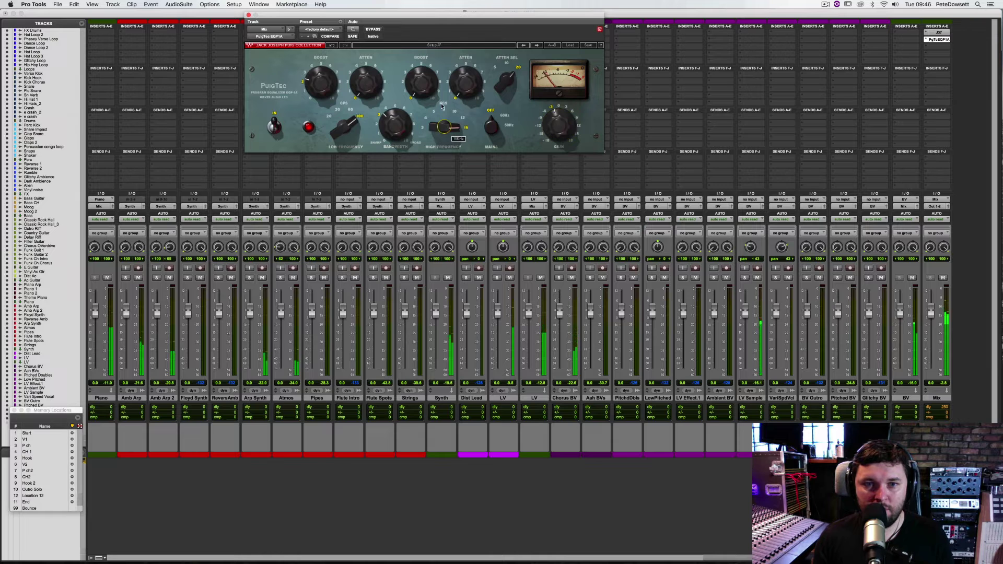
drag(421, 83, 443, 116)
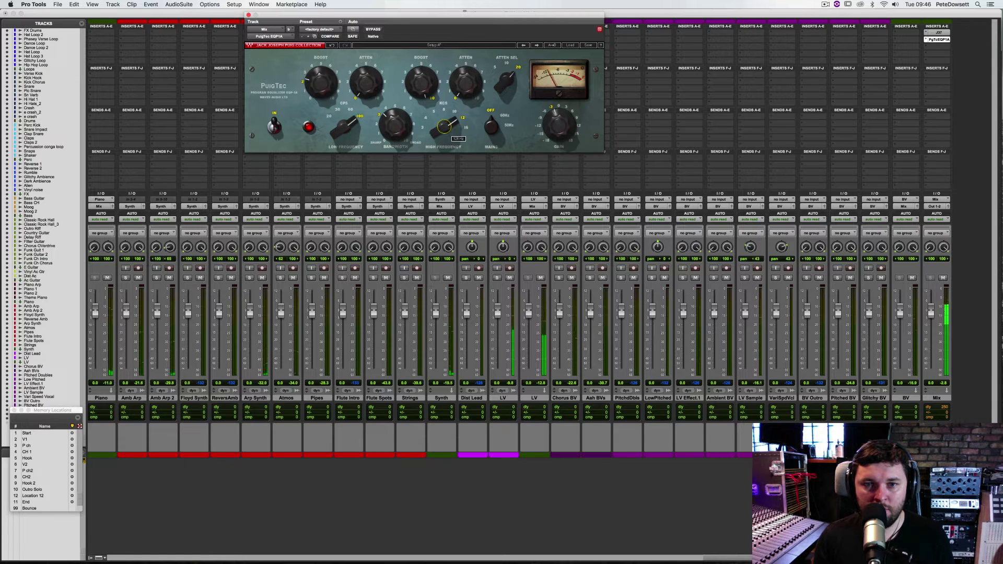
drag(443, 115, 444, 129)
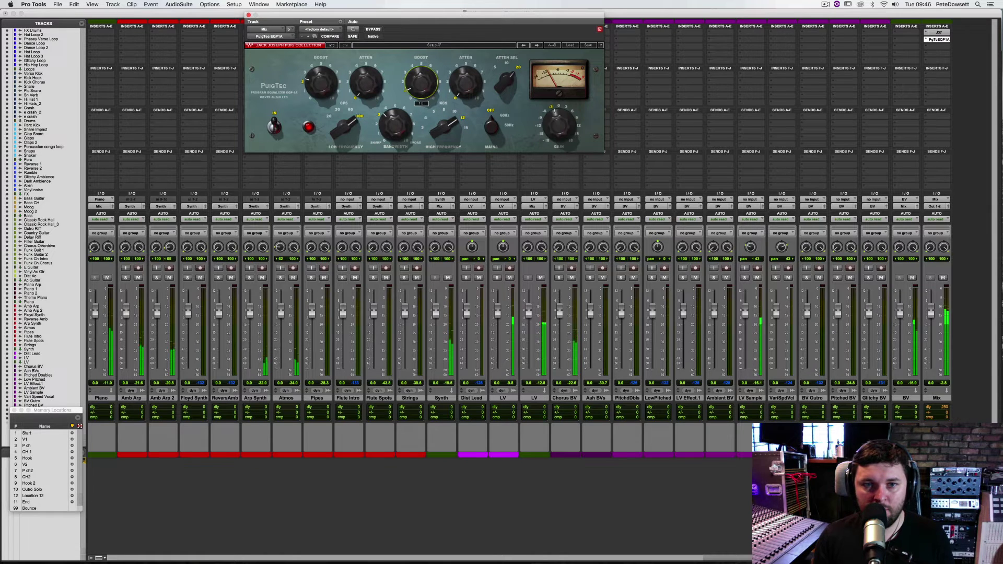
drag(421, 82, 421, 79)
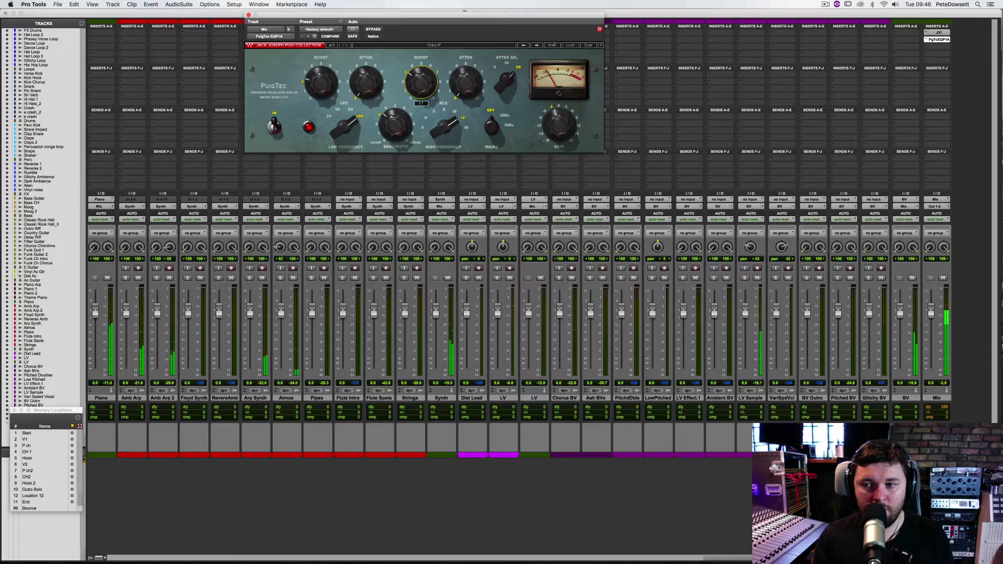
- Compare the PuigTec with its bypassed sound and fine-tune the high and low boosts, leaving the plug-in active
click(374, 30)
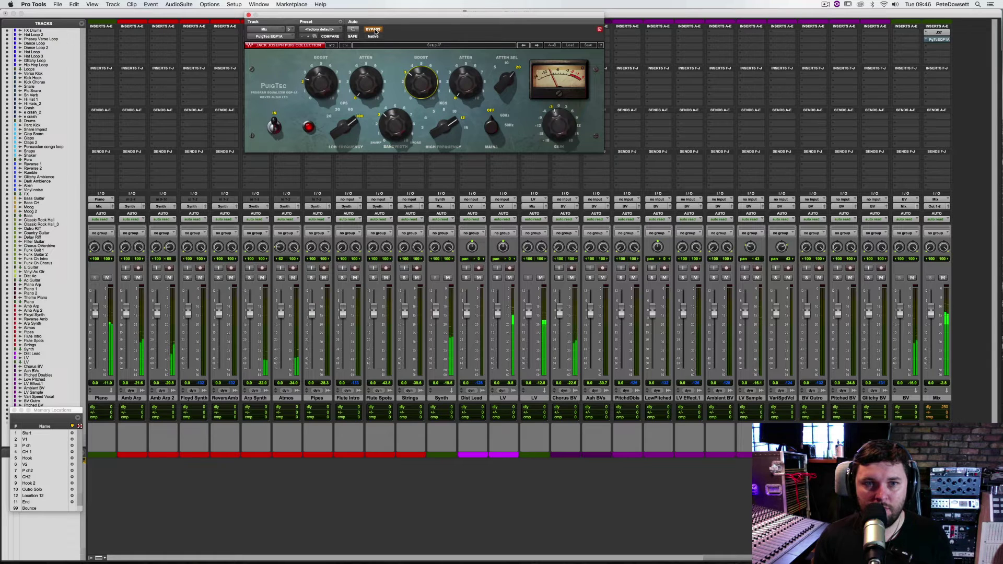
click(374, 29)
drag(422, 96, 422, 94)
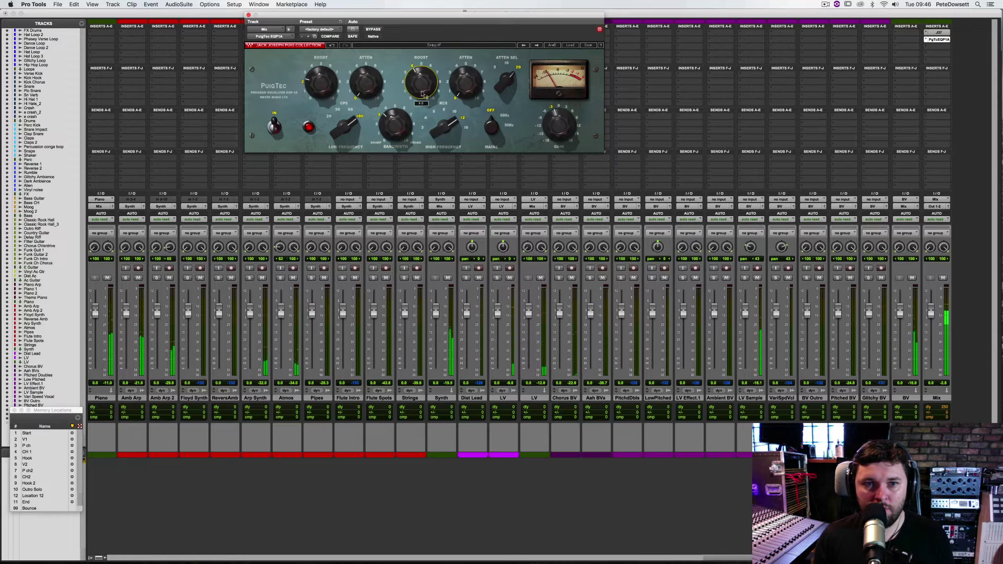
drag(321, 84, 321, 79)
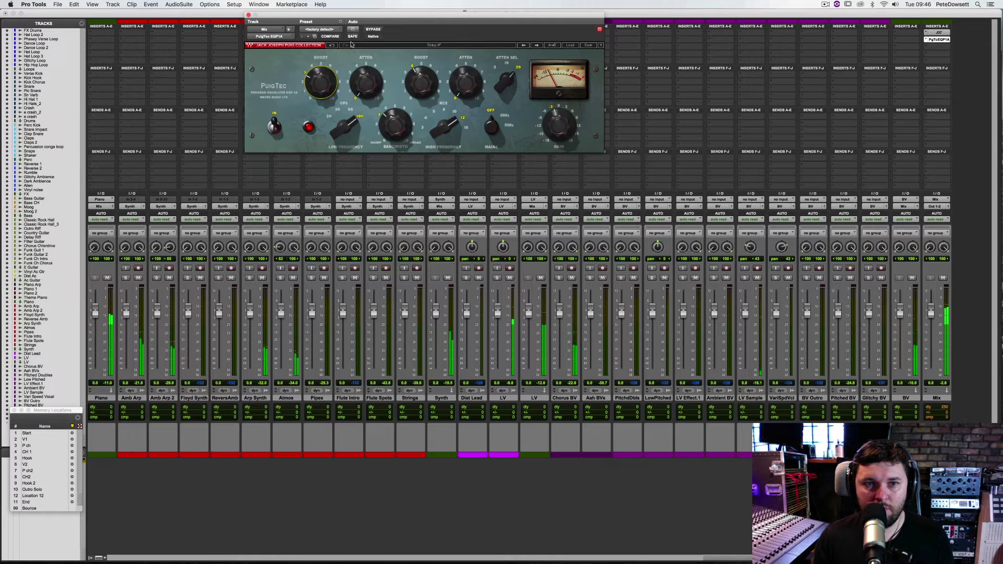
click(374, 30)
click(374, 30)
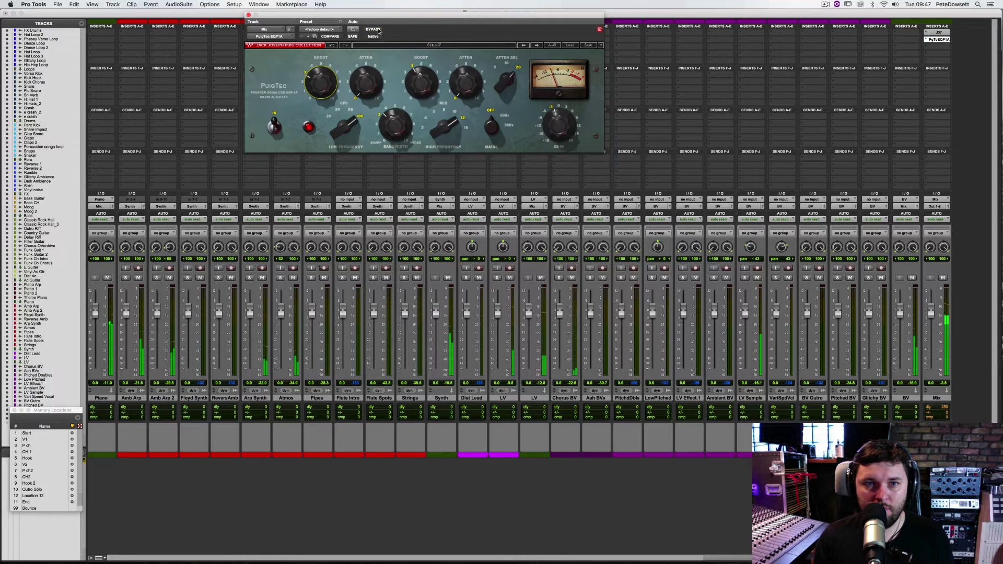
click(433, 78)
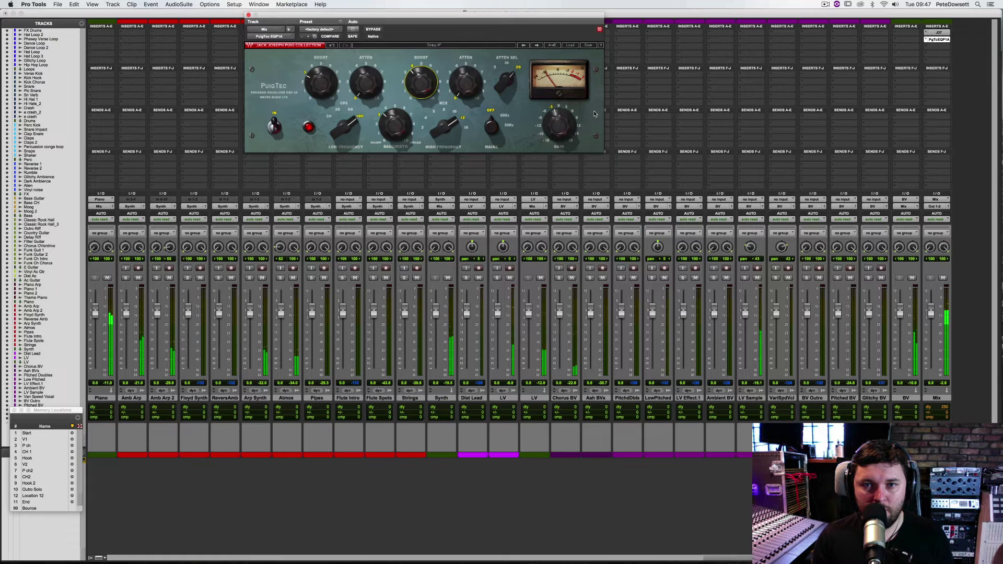
- Insert the Black Box Analog Design HG-2 in the Mix track's third insert slot, searching for "hg-2"
click(926, 48)
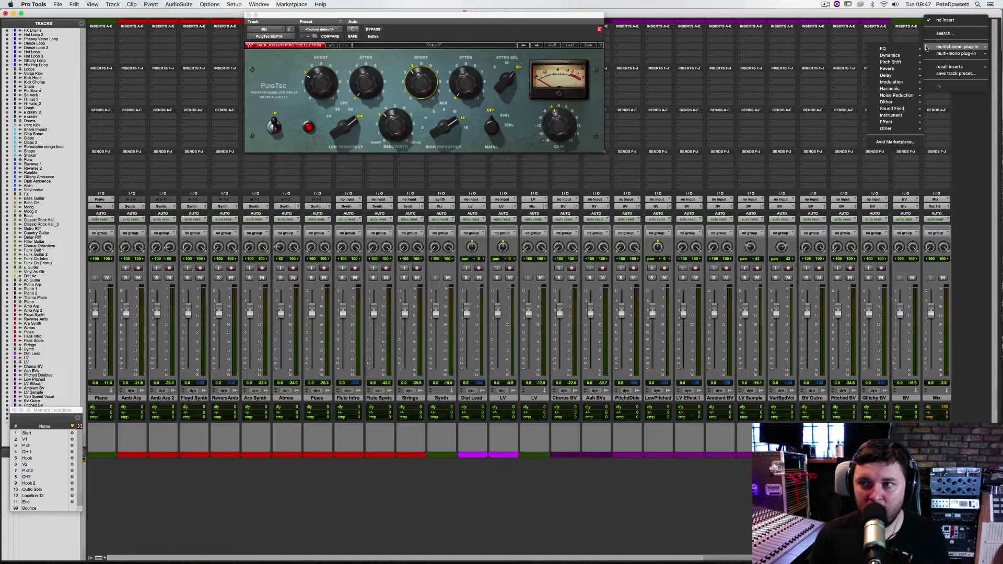
click(945, 33)
text(h)
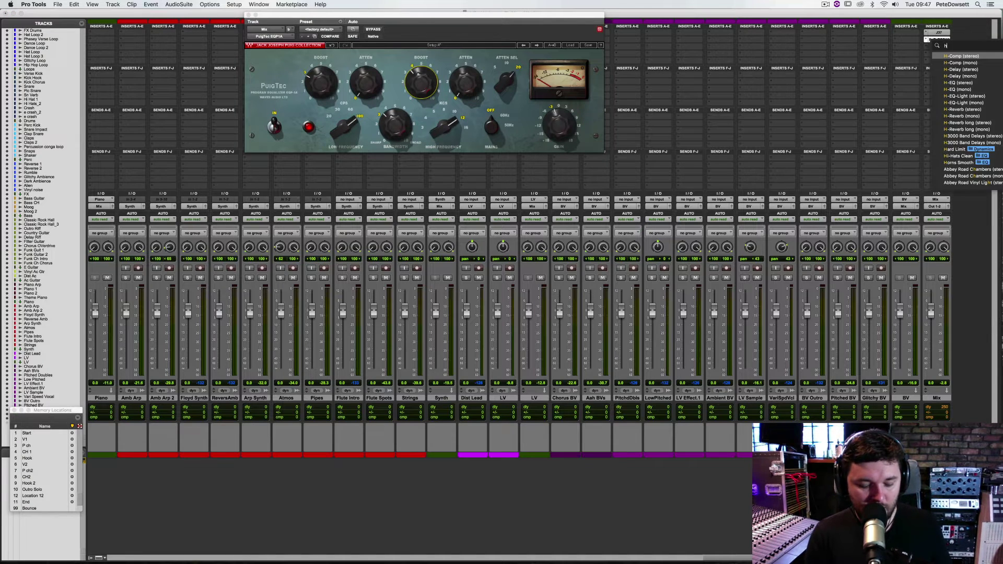
text(g-2)
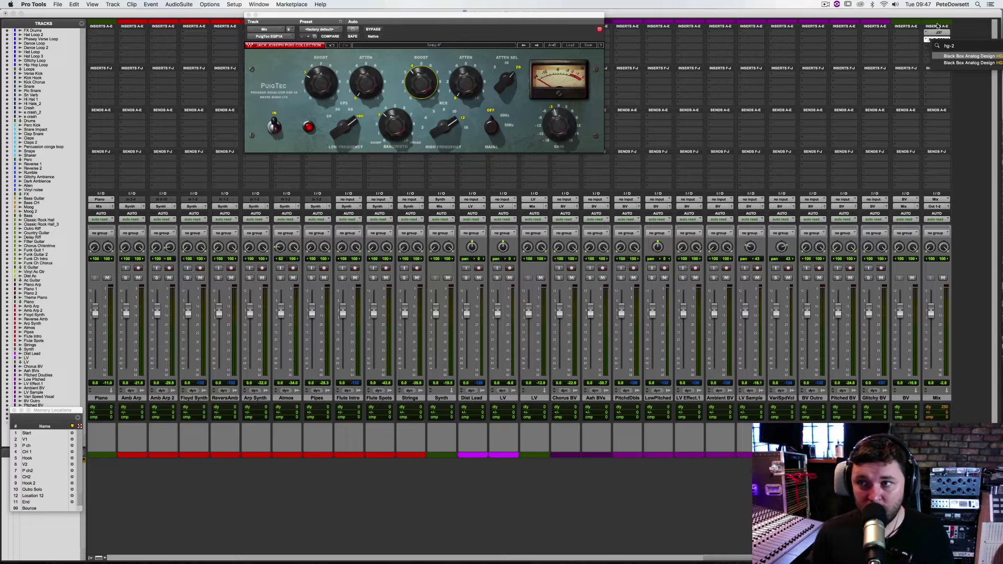
click(976, 61)
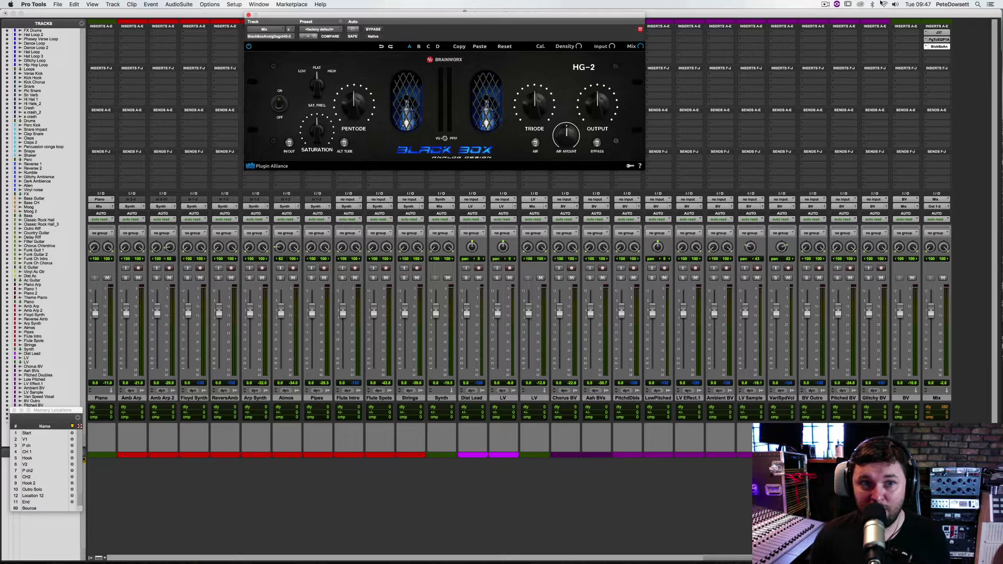
- Audition the HG-2's Mix Bus 1, Mix Bus 2 and Mix Bus 3 presets one after another during playback
click(330, 31)
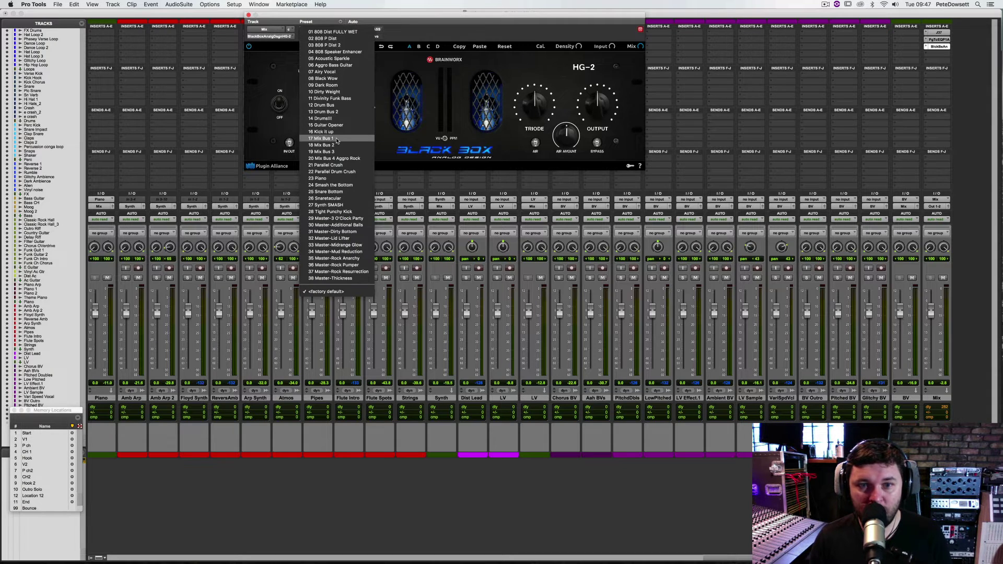
click(436, 124)
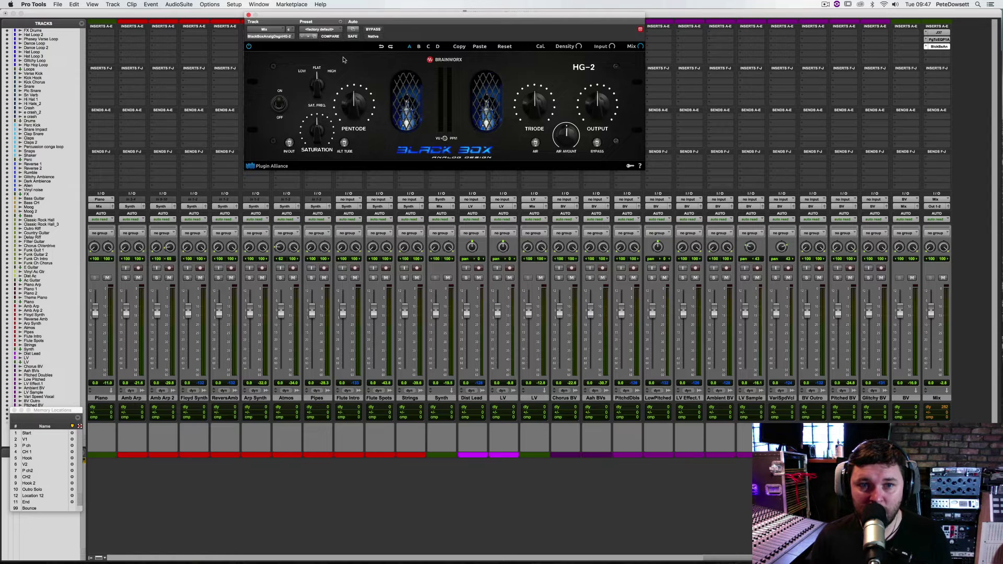
click(320, 29)
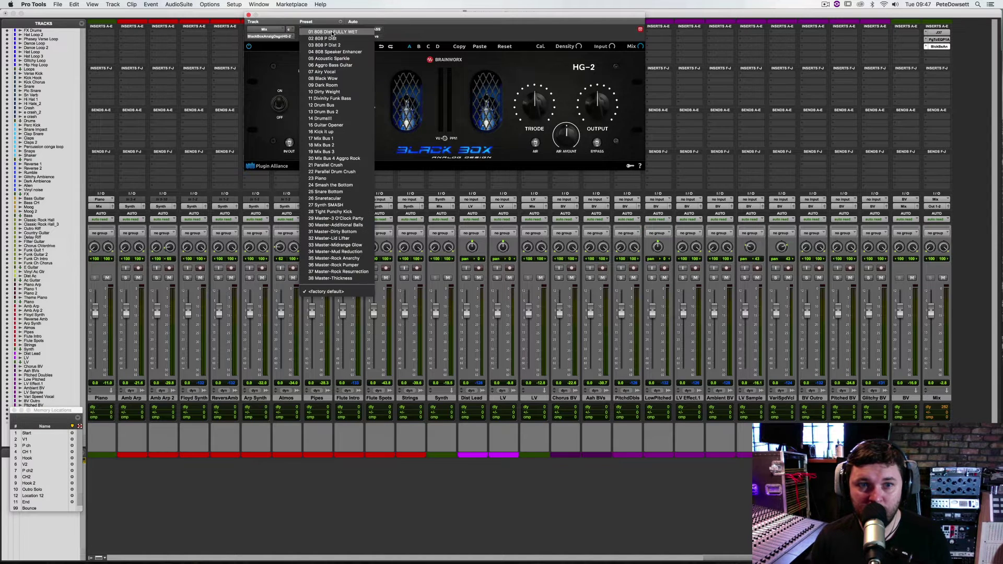
click(330, 138)
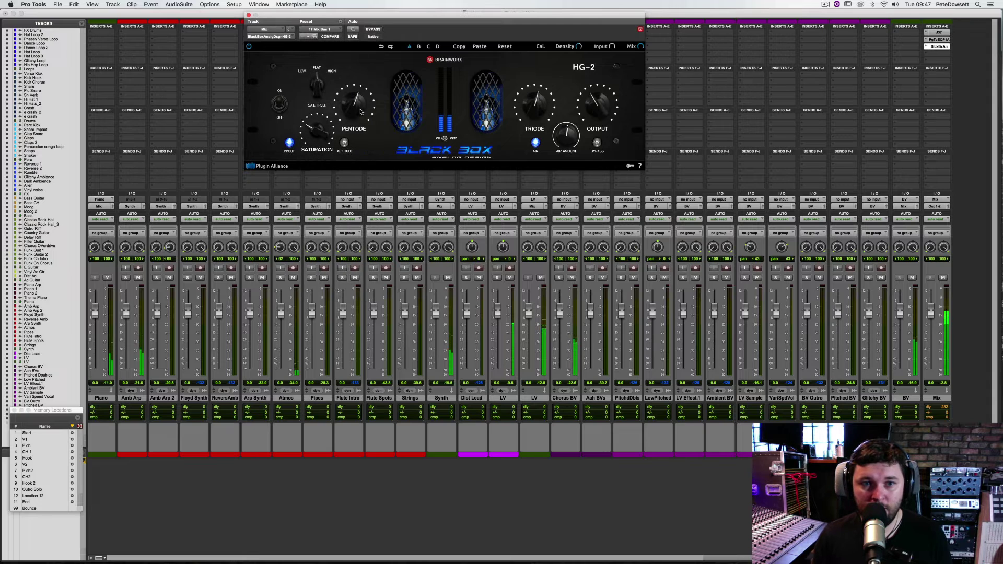
click(320, 29)
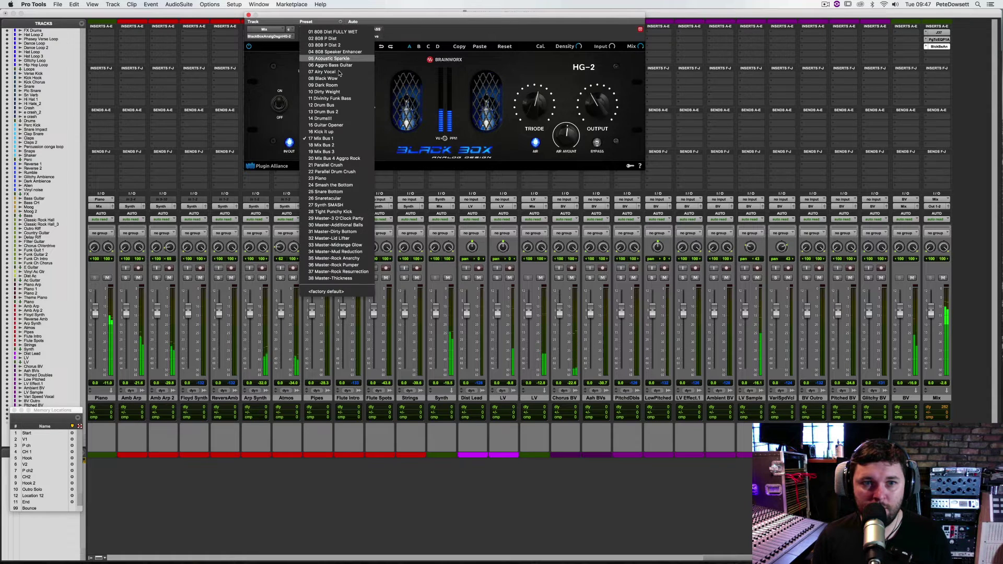
click(337, 145)
click(320, 29)
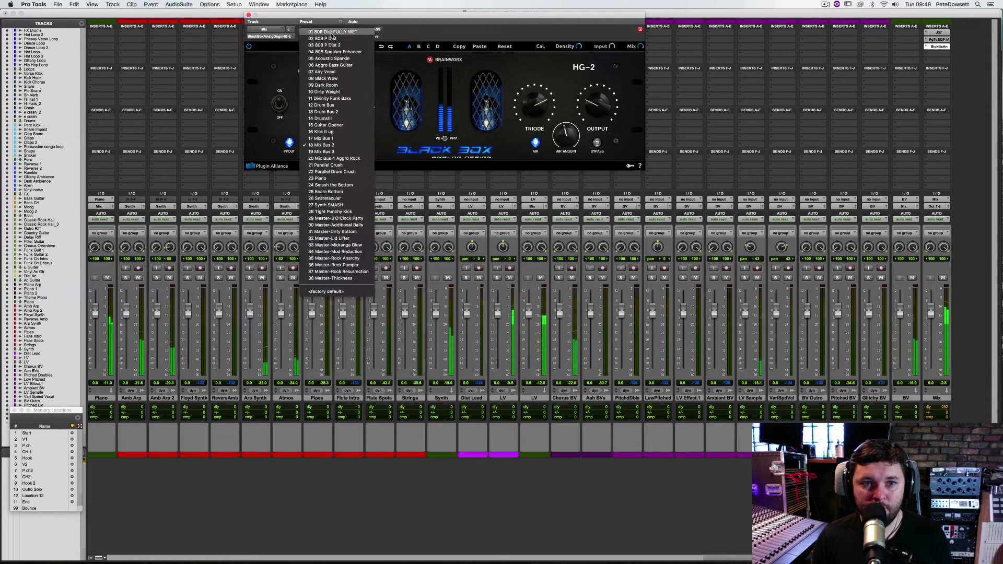
click(349, 152)
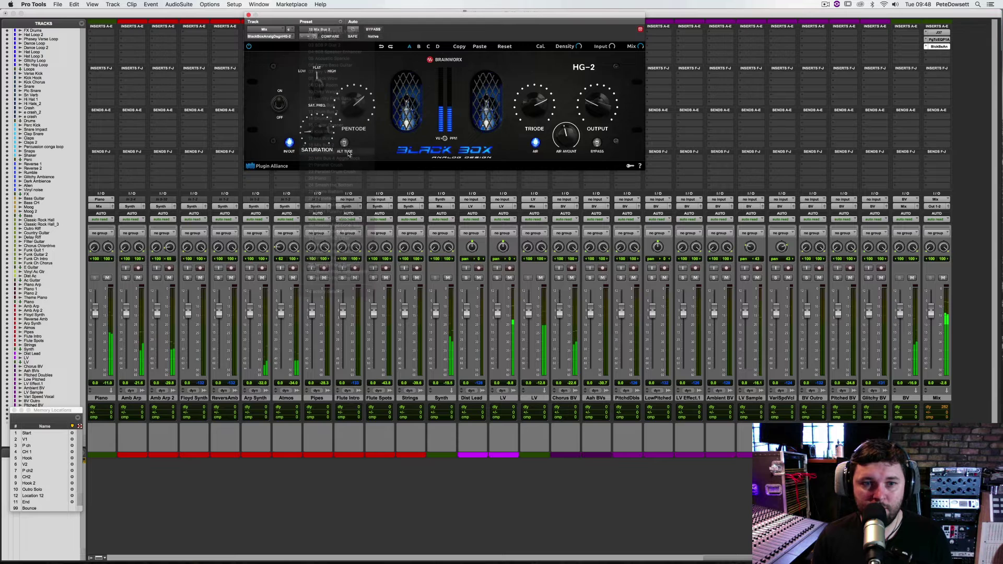
- Try a much lower wet/dry mix on the HG-2's Mix Bus 3 preset and compare it with the bypassed sound
click(319, 30)
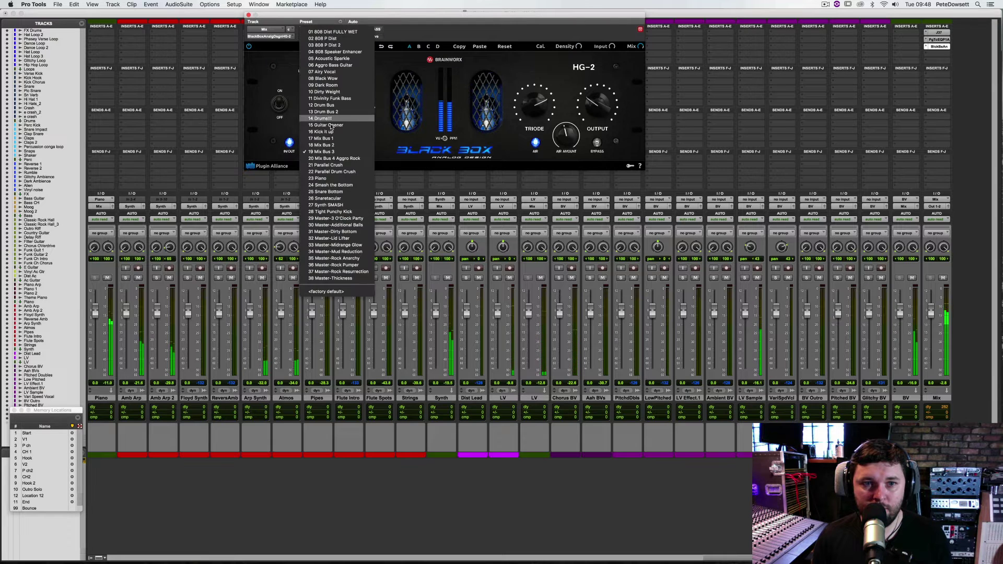
click(608, 71)
drag(616, 66, 619, 68)
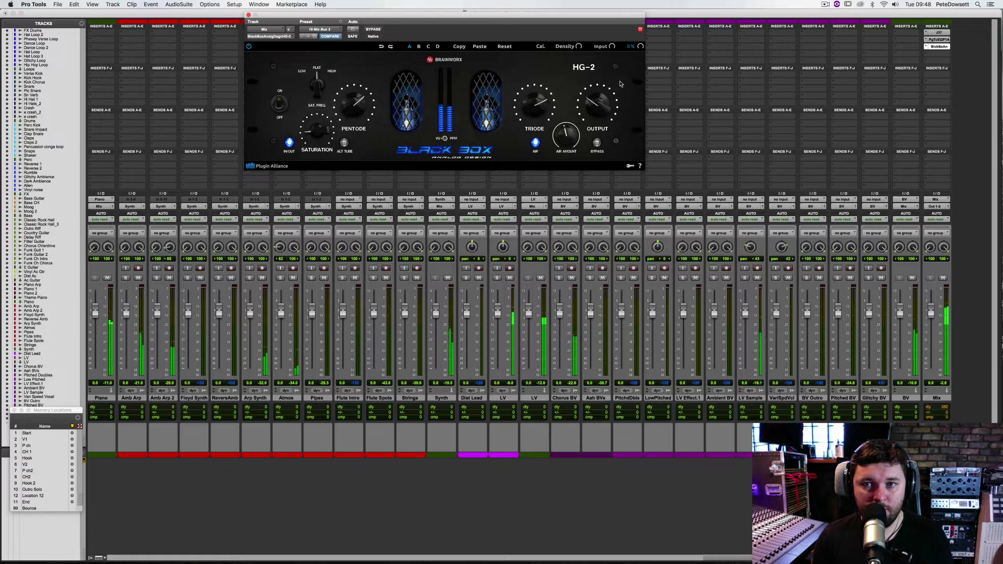
click(378, 31)
click(379, 31)
- Load the HG-2's Mix Bus 4 Aggro Rock preset
click(320, 29)
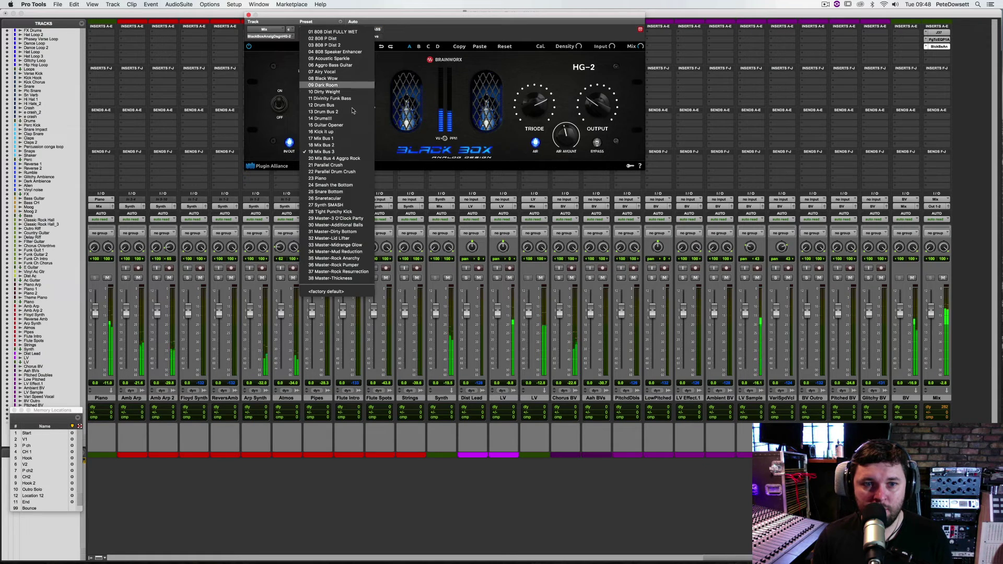
click(350, 158)
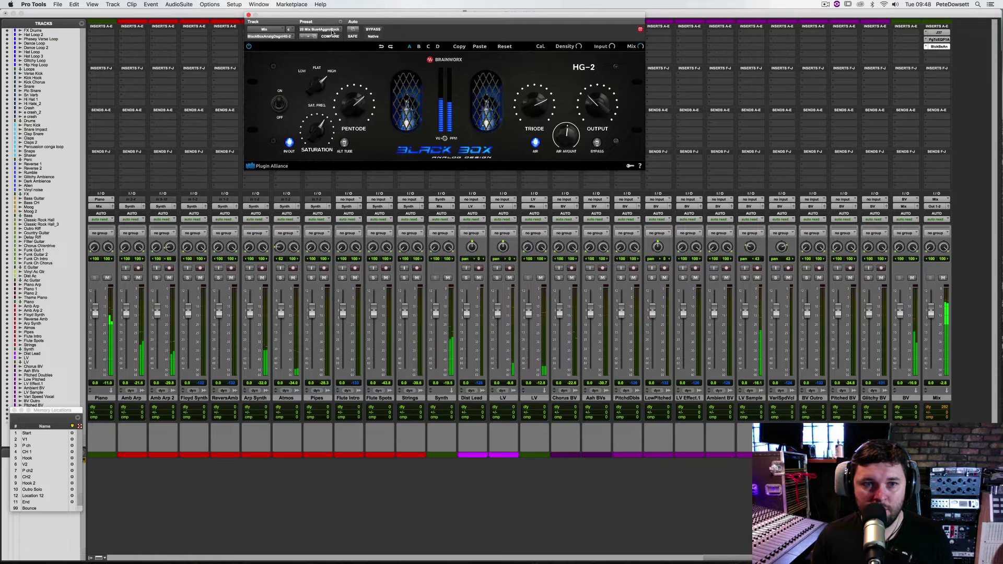
click(332, 31)
click(456, 113)
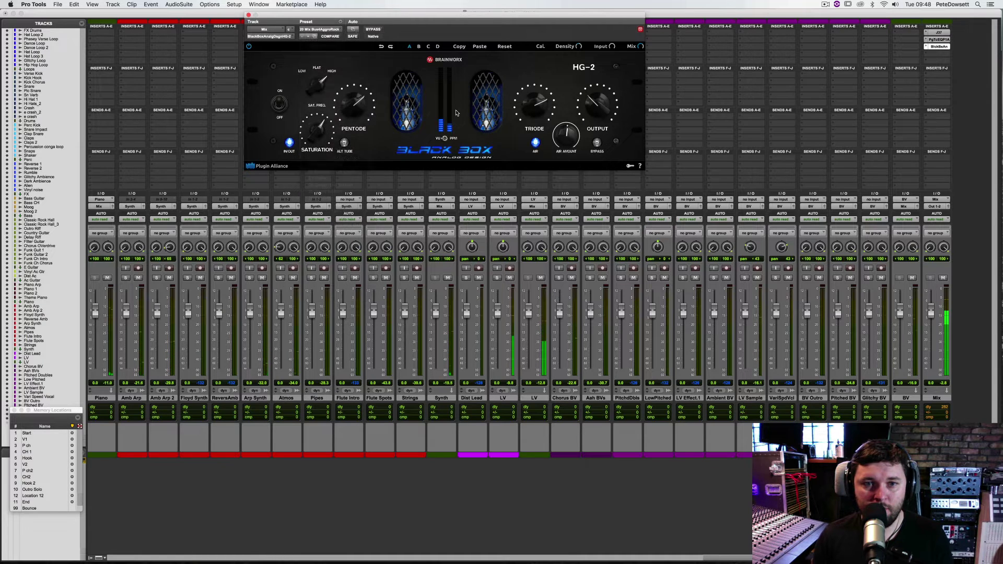
- Reduce the HG-2's wet/dry mix on the Aggro Rock preset and compare it with the bypassed sound, leaving the plug-in active
mouse_move(635, 56)
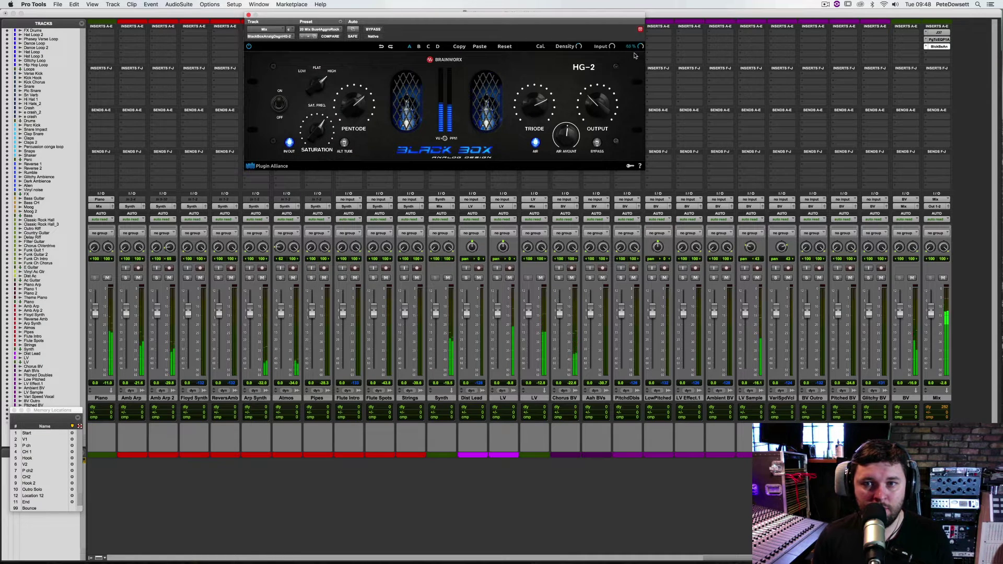
drag(636, 55, 630, 65)
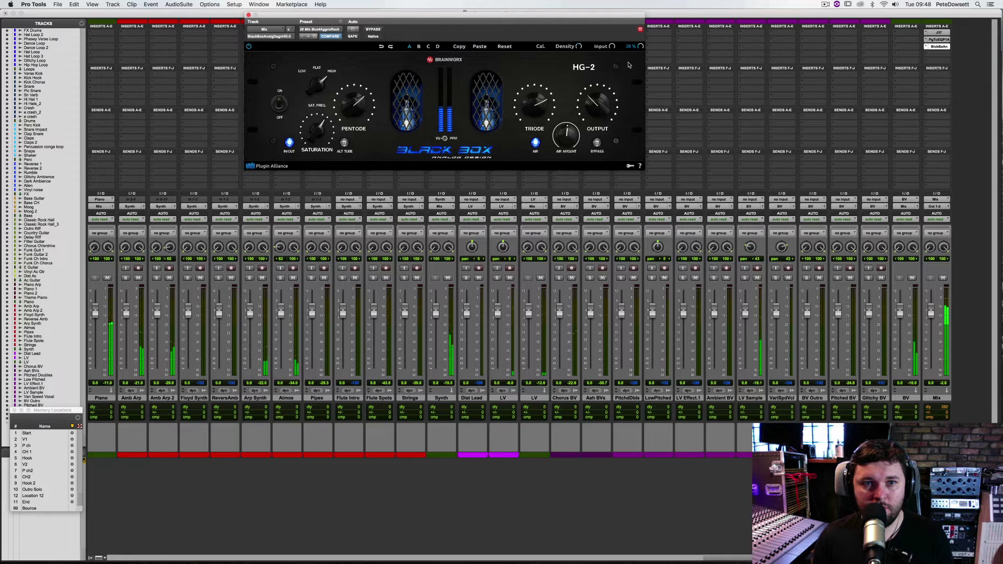
click(374, 30)
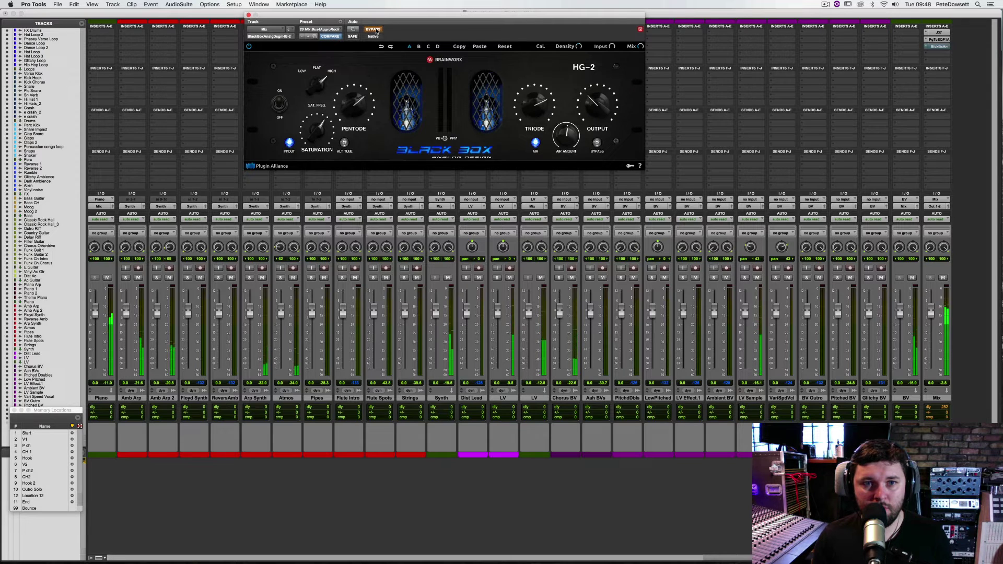
click(374, 30)
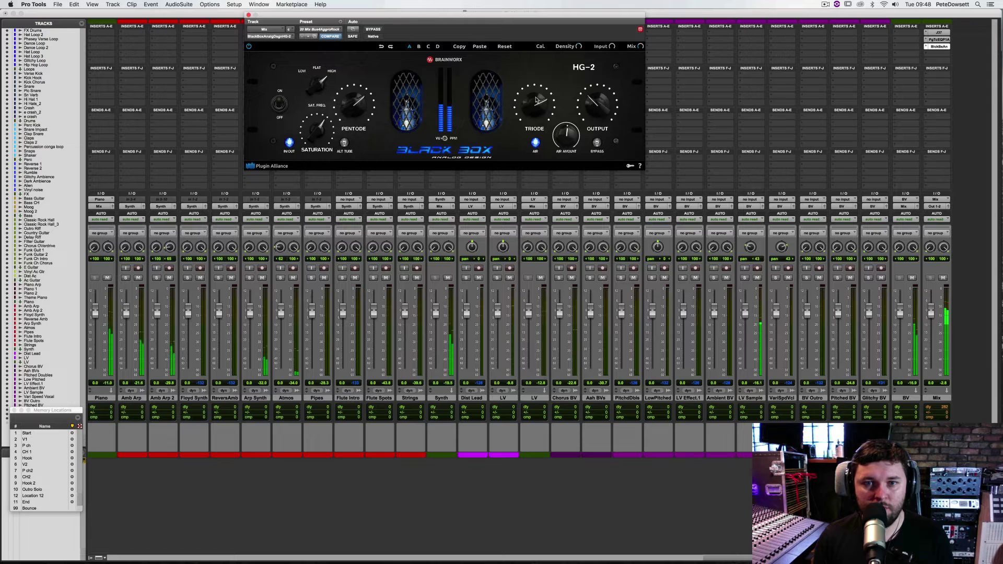
- Audition the HG-2's air amount and alternate tube during playback, and compare the processed mix with the unit switched off
drag(537, 99, 564, 138)
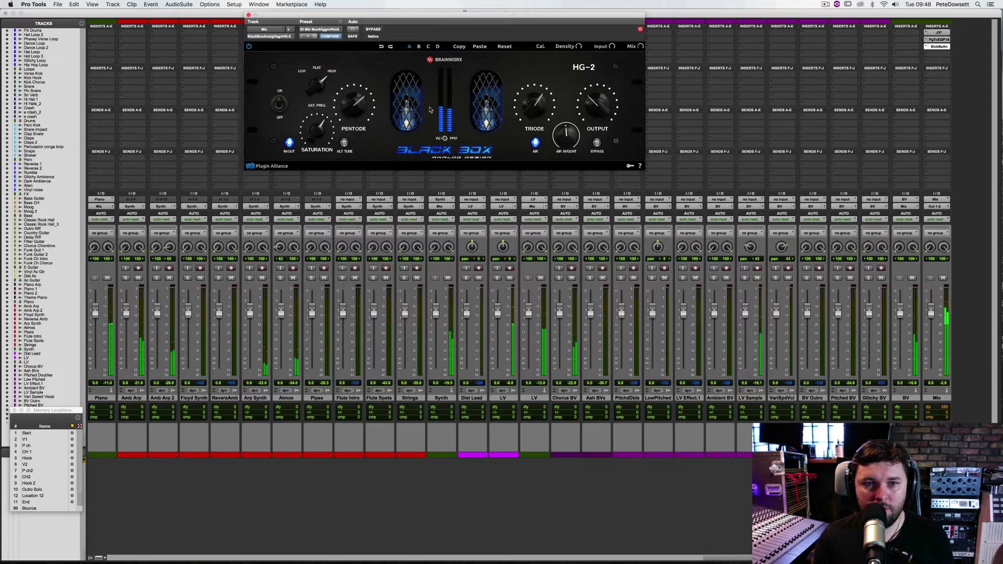
drag(369, 103, 371, 103)
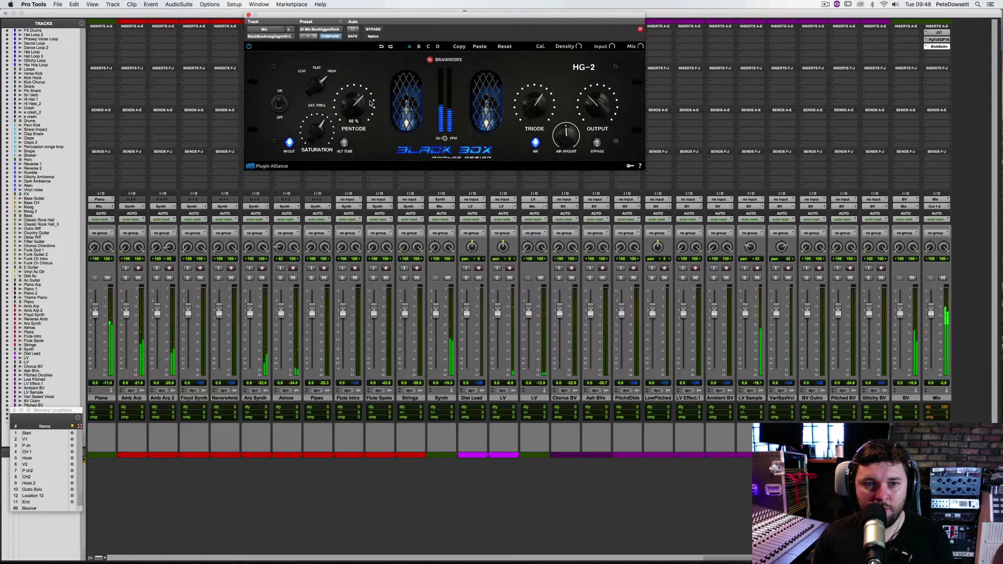
click(344, 142)
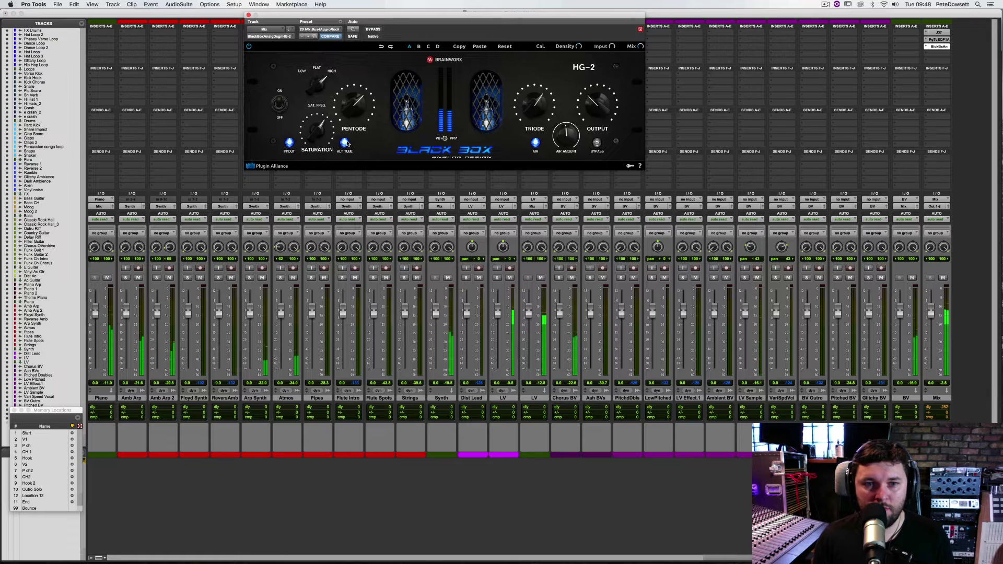
click(345, 142)
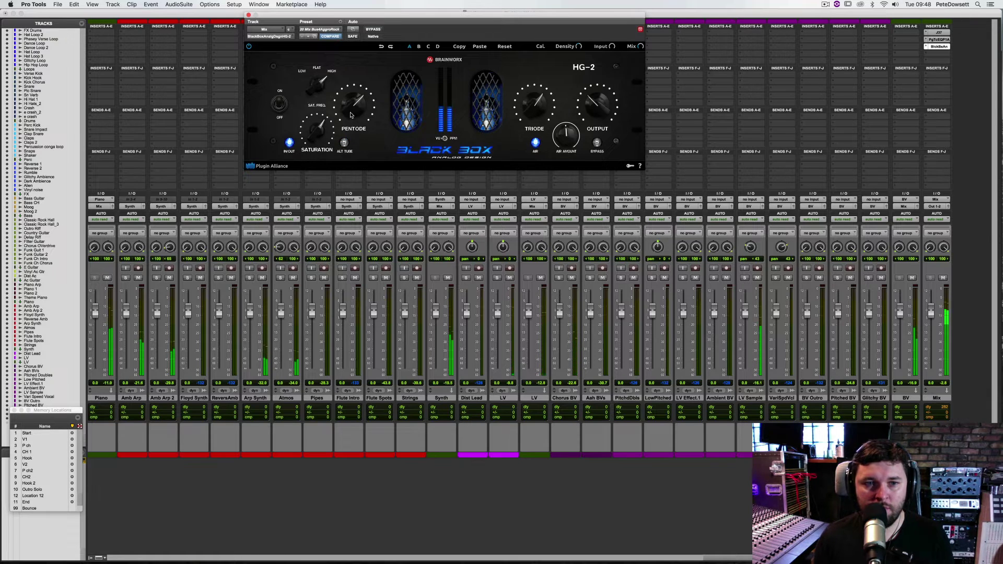
click(280, 116)
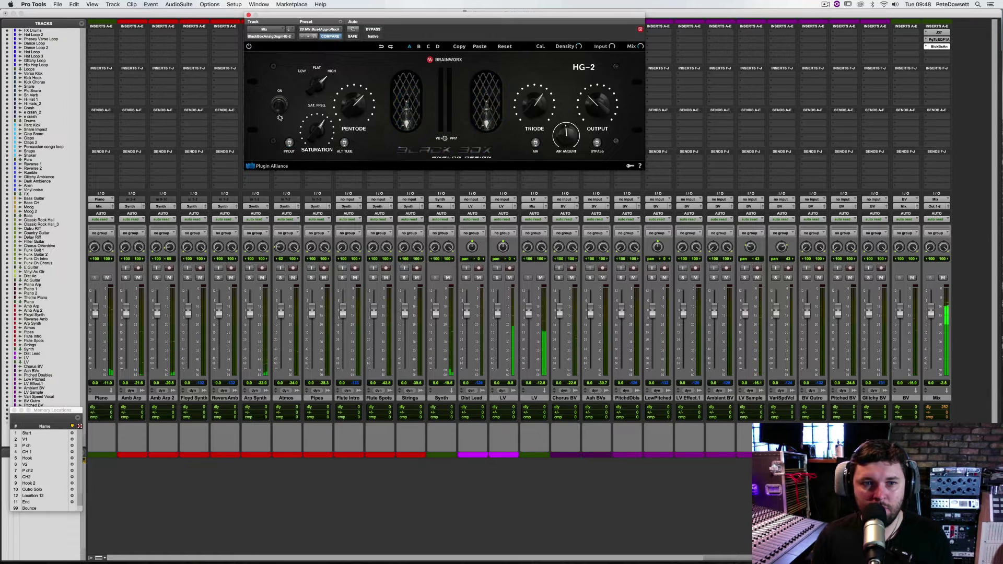
click(279, 116)
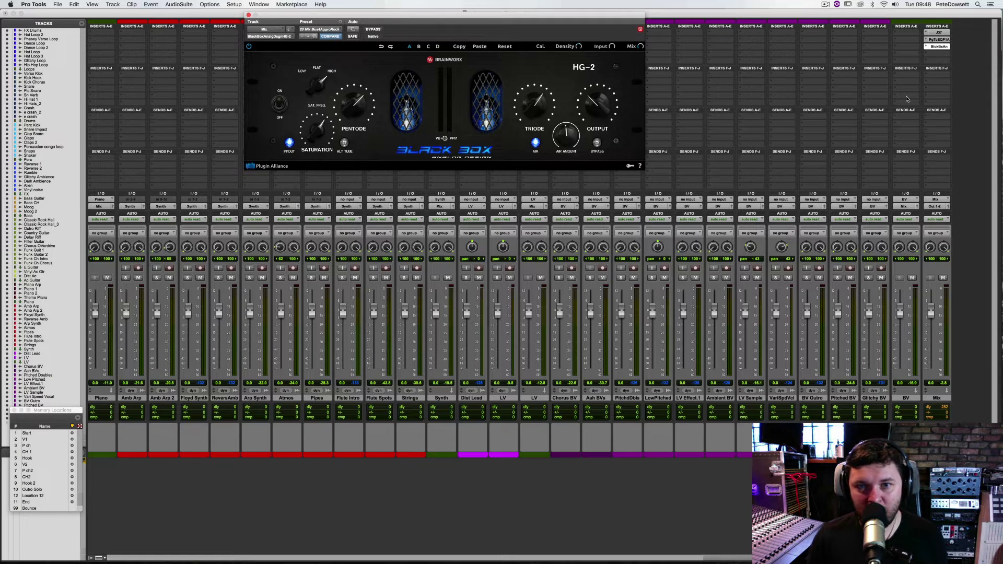
- Insert the SSLComp (stereo) plug-in in the Mix track's fourth insert slot
click(926, 54)
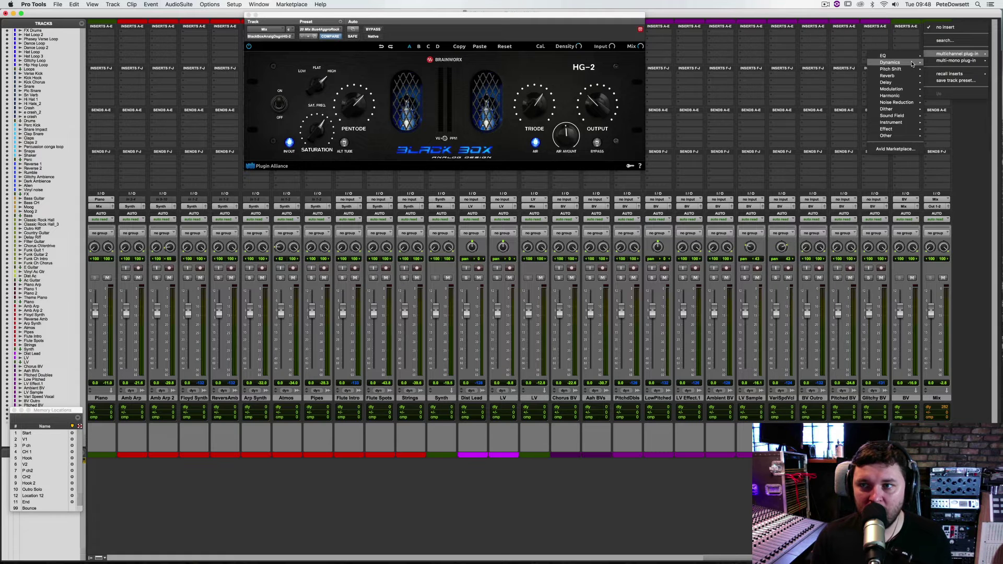
key(Escape)
click(951, 42)
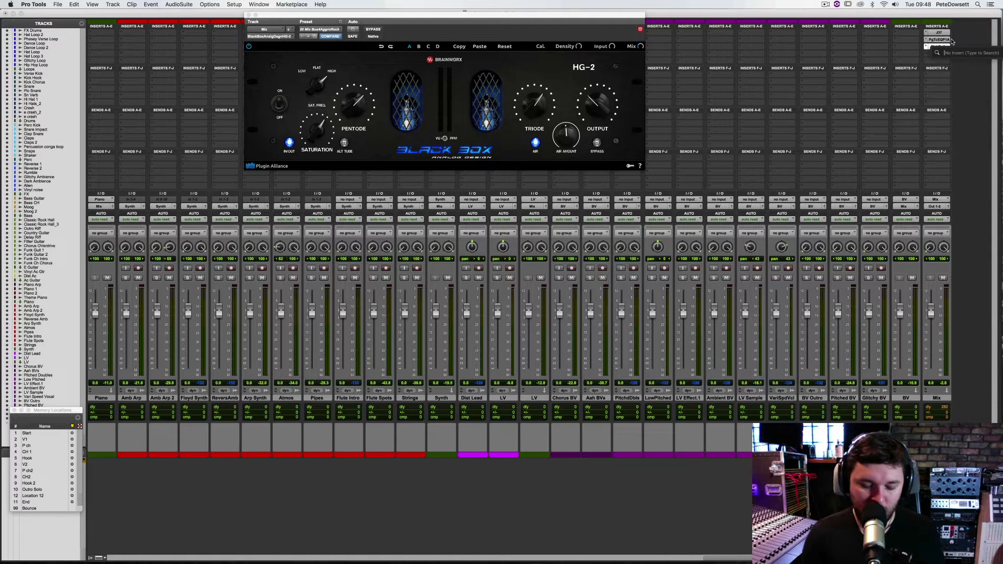
text(ss)
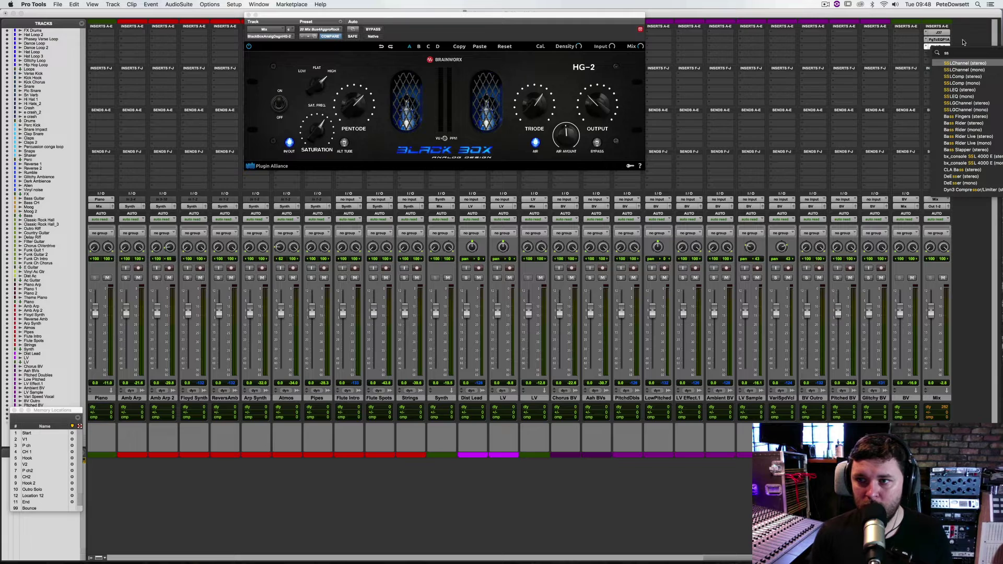
click(960, 77)
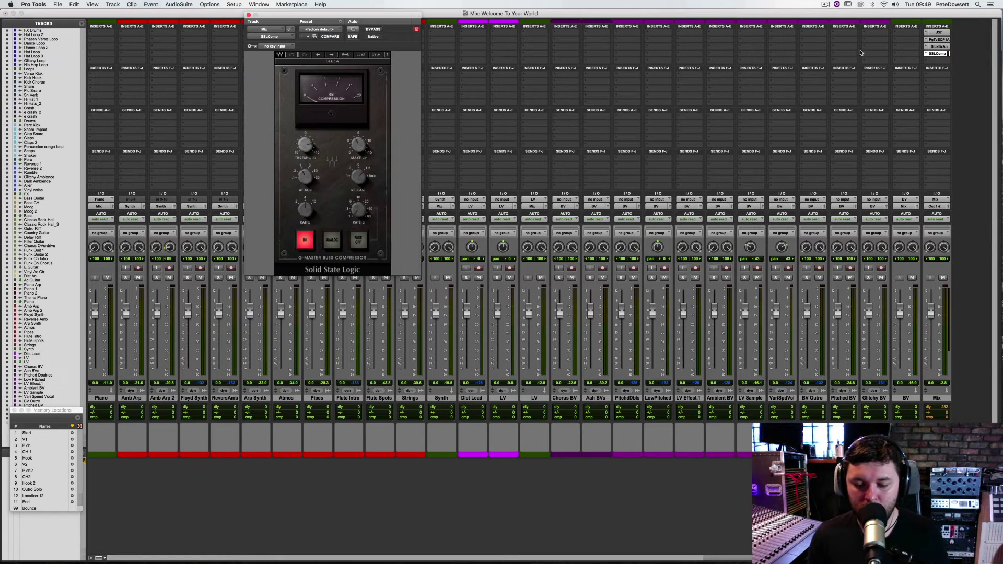
- Adjust the SSL bus compressor's threshold during playback for light gain reduction and compare it with the bypassed sound, leaving it active
key(space)
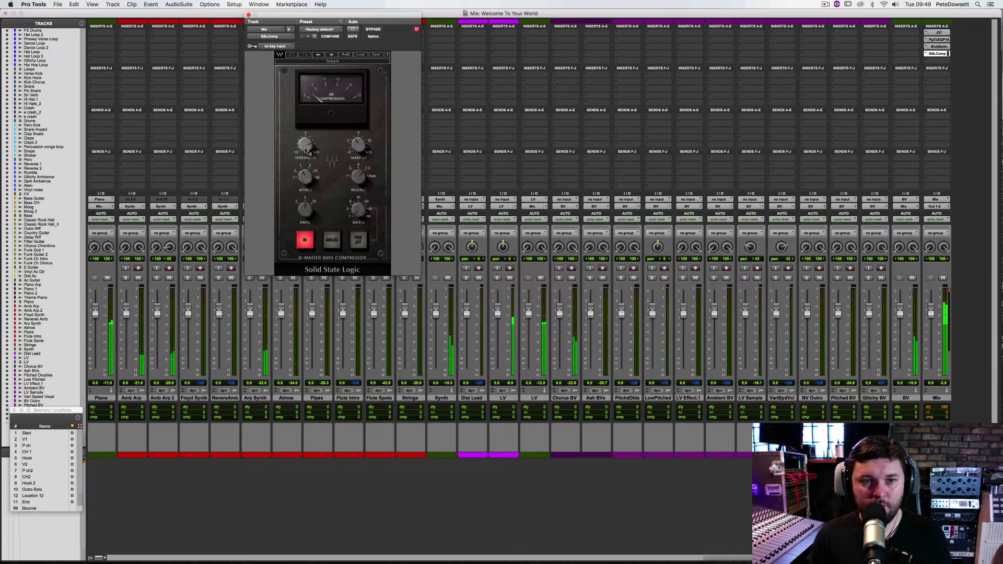
drag(305, 146, 305, 167)
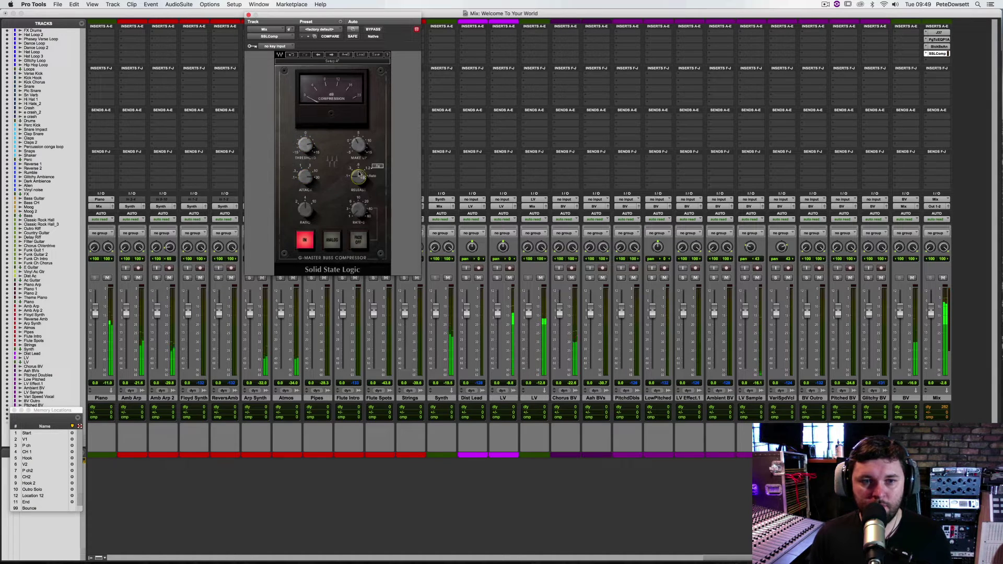
mouse_move(359, 178)
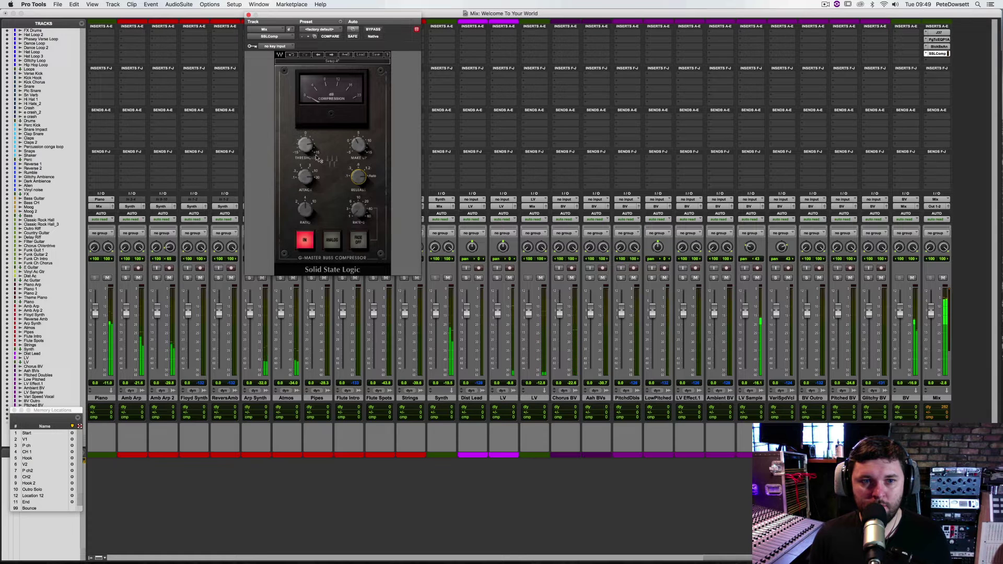
mouse_move(305, 146)
mouse_down()
mouse_move(358, 142)
mouse_move(305, 145)
mouse_up()
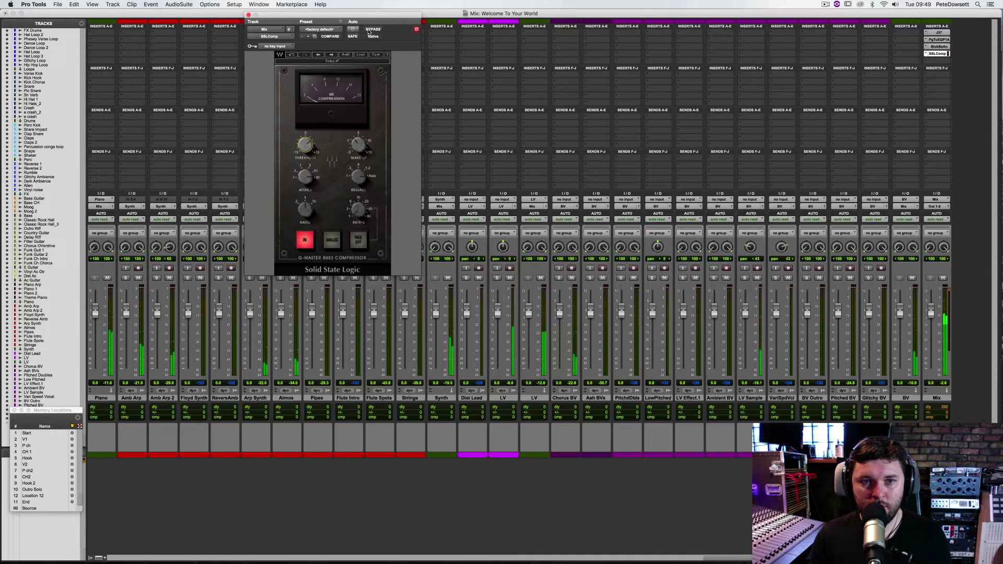
click(305, 209)
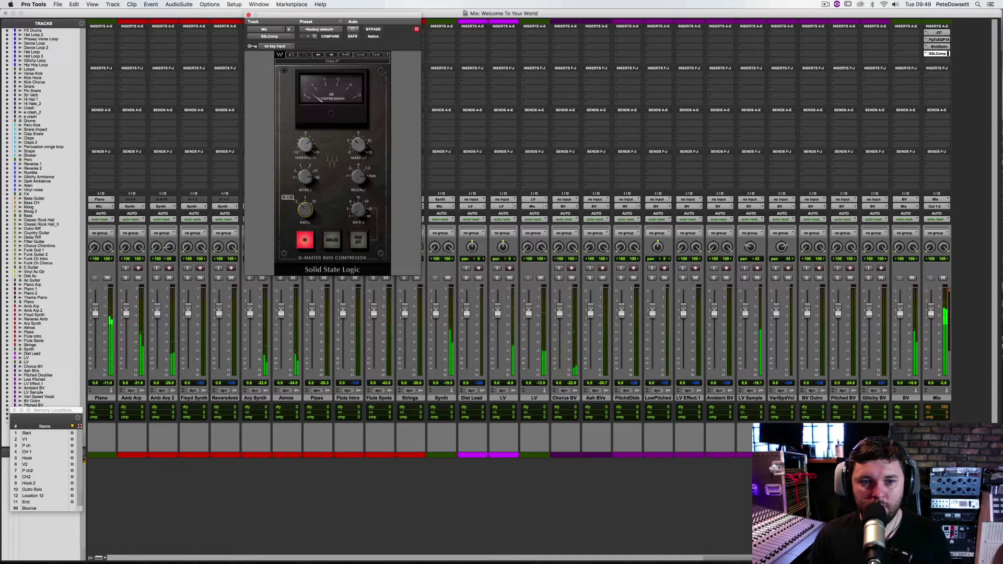
drag(306, 145, 305, 141)
click(374, 30)
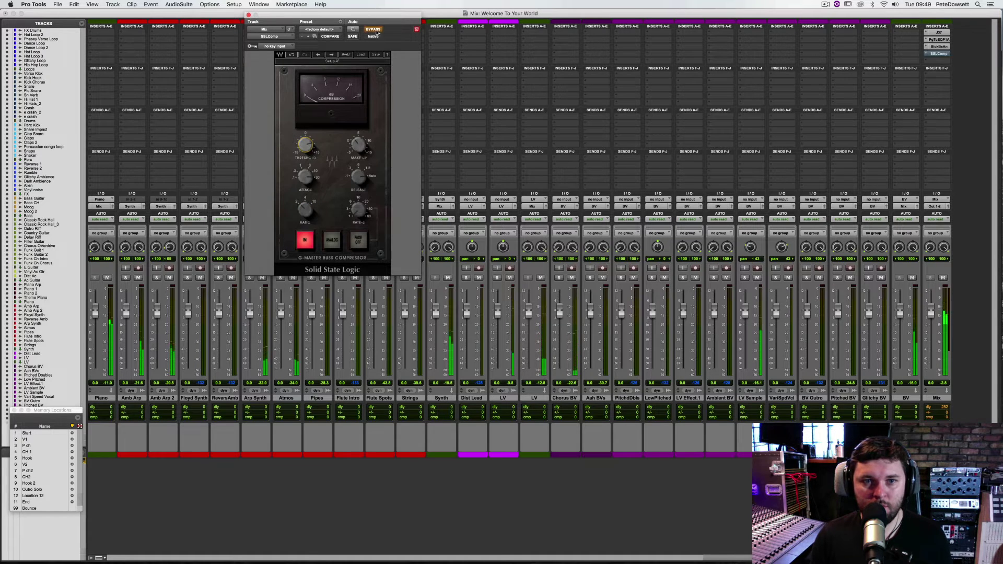
click(374, 30)
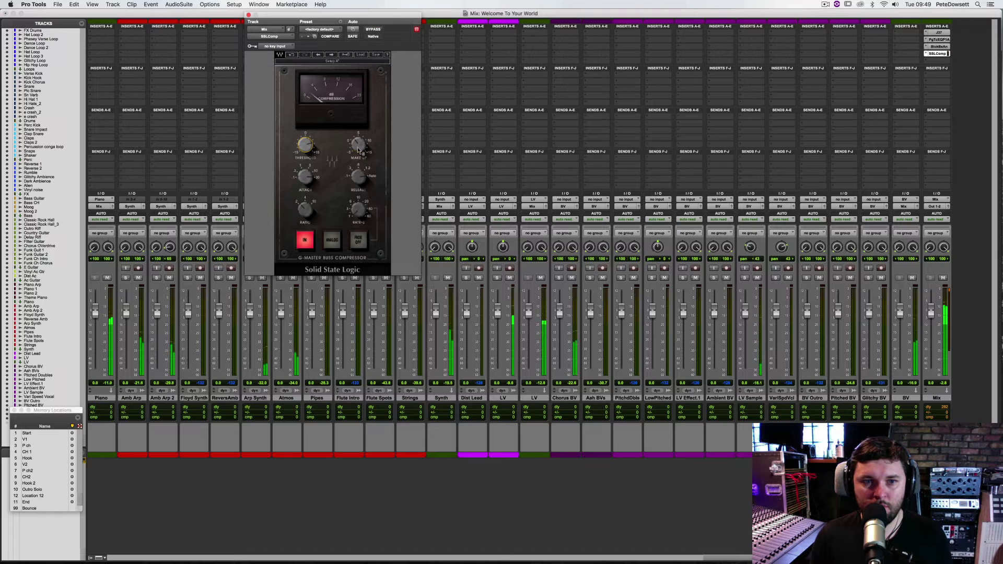
- Fine-tune the SSL bus compressor's make-up gain and release, comparing the result with the bypassed sound
drag(358, 144, 359, 173)
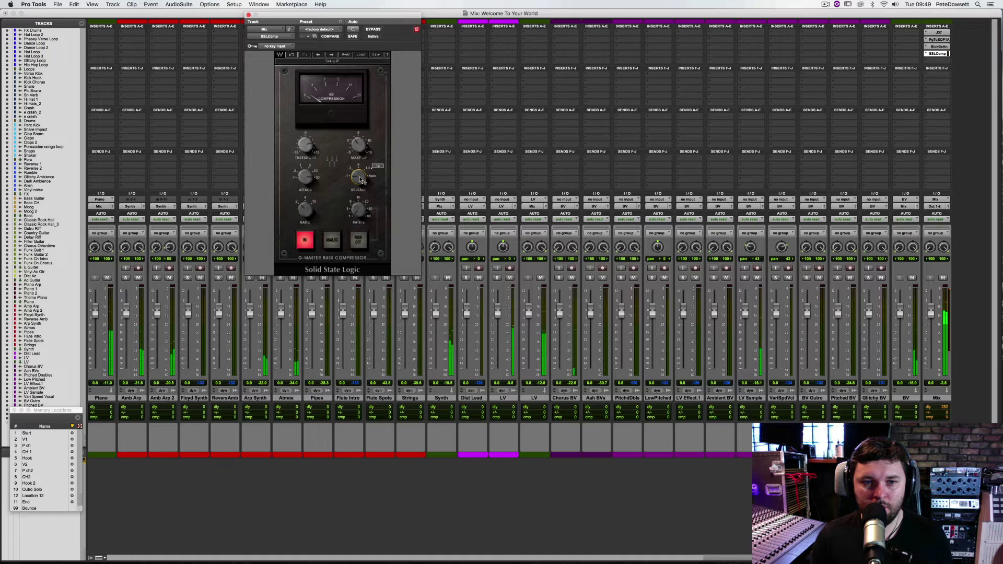
click(373, 31)
click(374, 31)
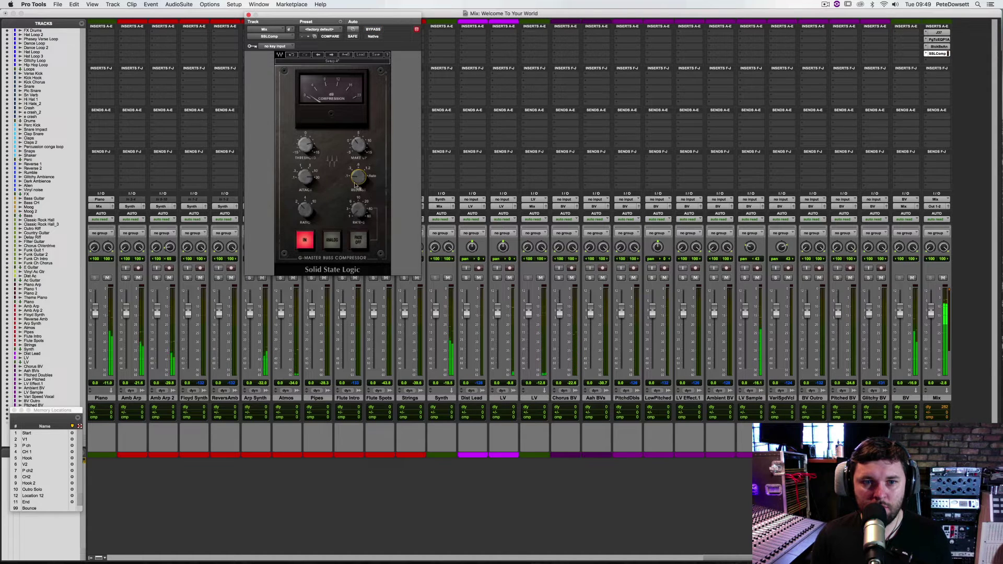
drag(356, 184, 355, 183)
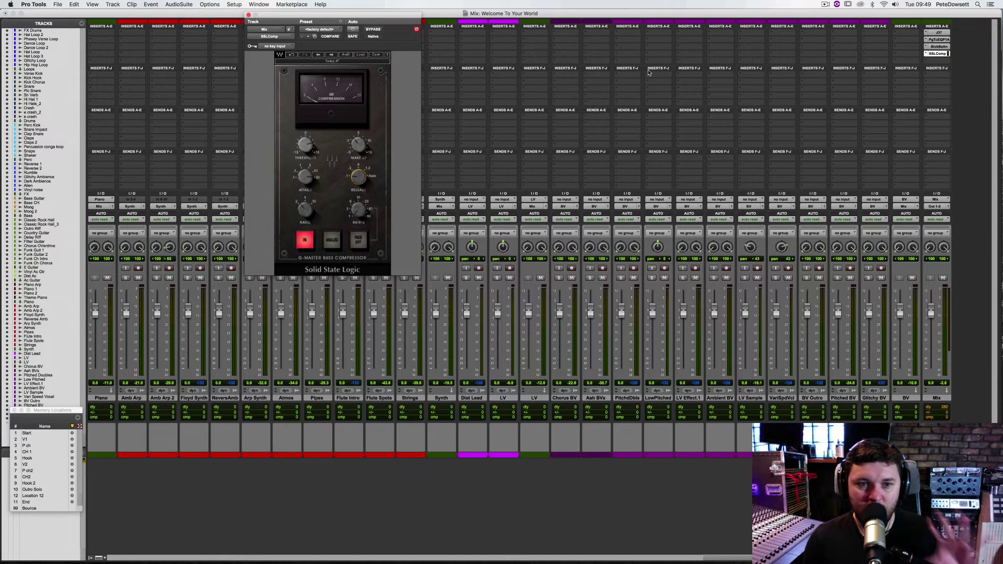
- Insert the DrMS (stereo) spatial processor in the Mix track's fifth insert slot
click(933, 60)
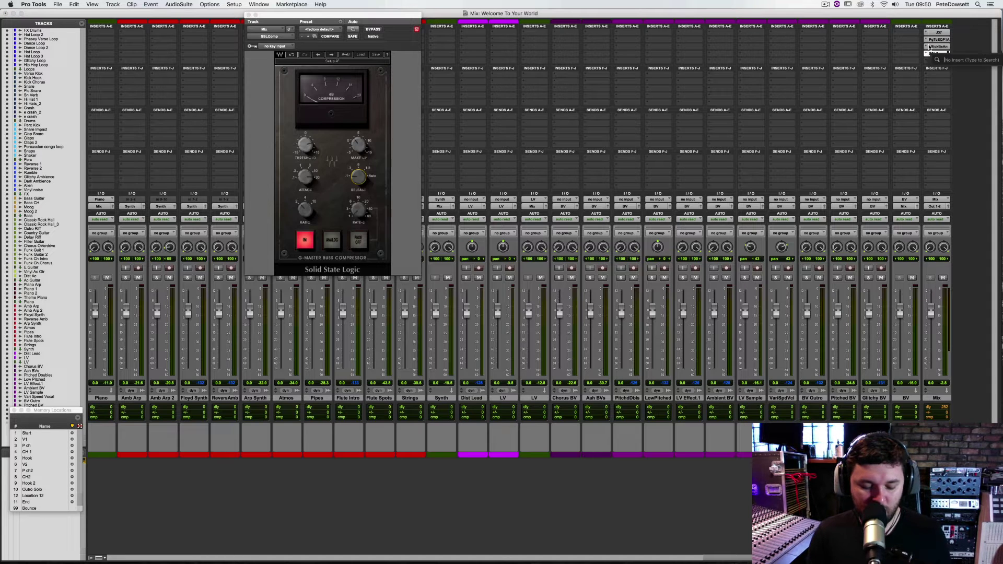
text(dr)
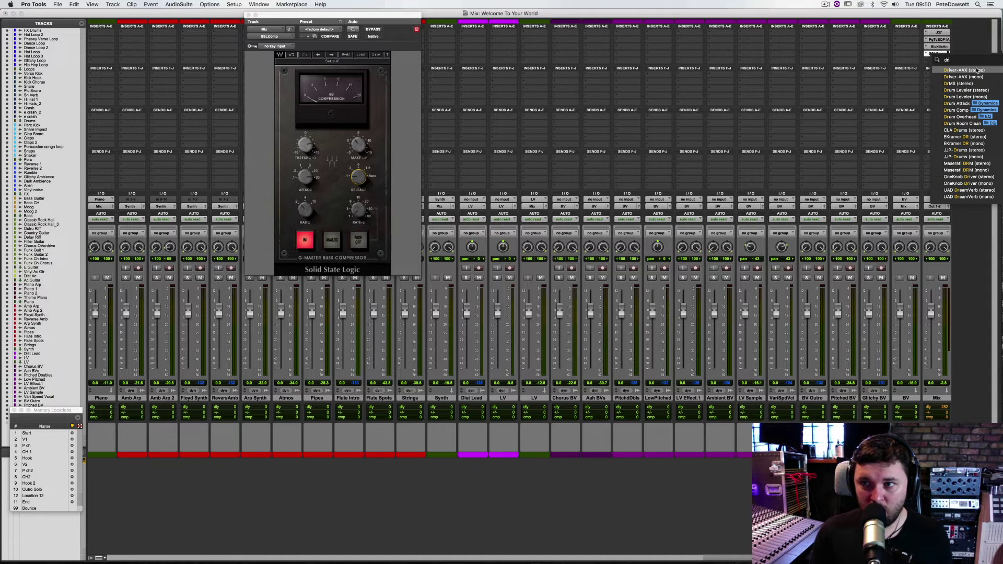
key(Escape)
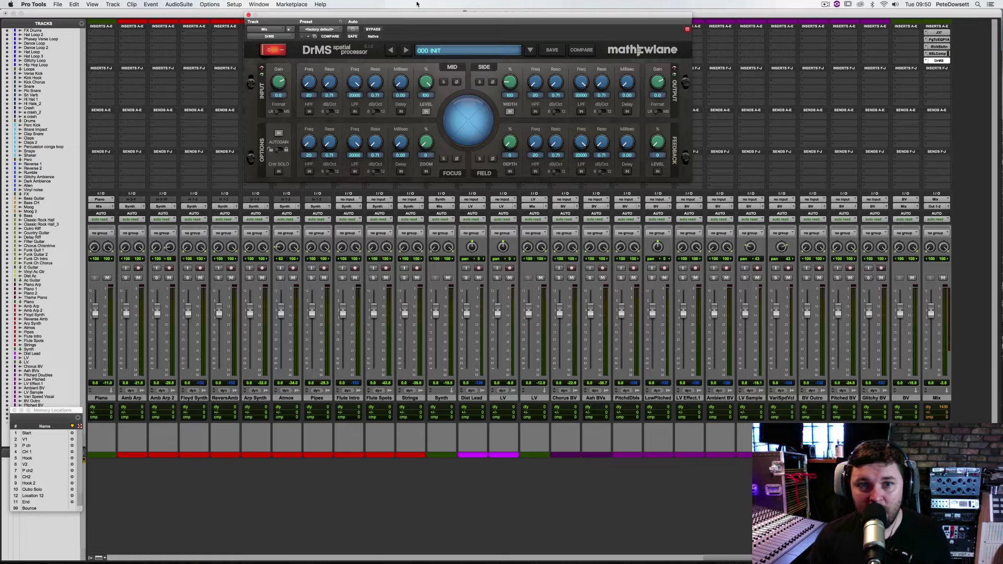
- Step through the DrMS presets and load 010 AnaMix
click(406, 51)
click(407, 50)
click(406, 50)
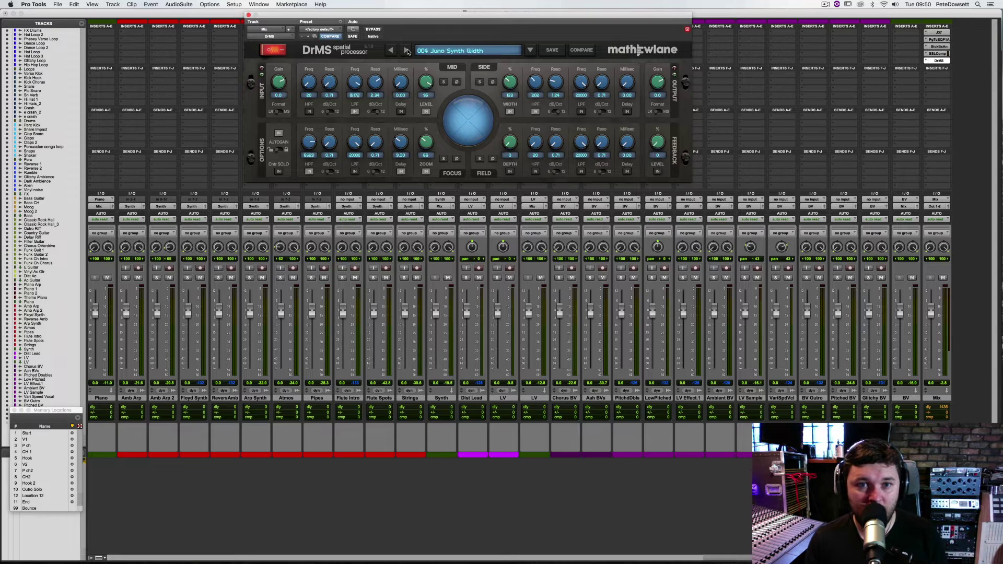
click(407, 50)
click(406, 50)
click(407, 50)
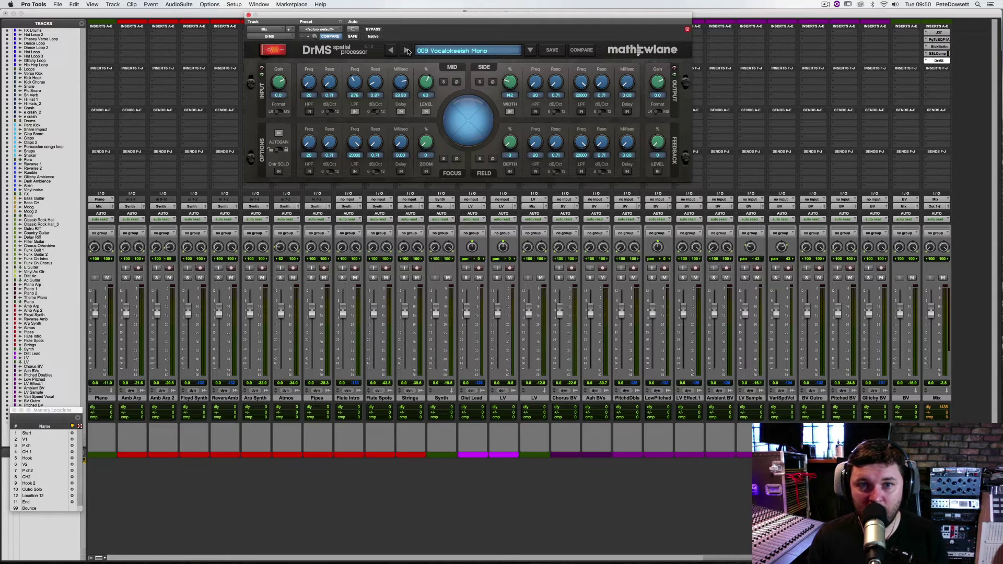
click(406, 50)
click(407, 51)
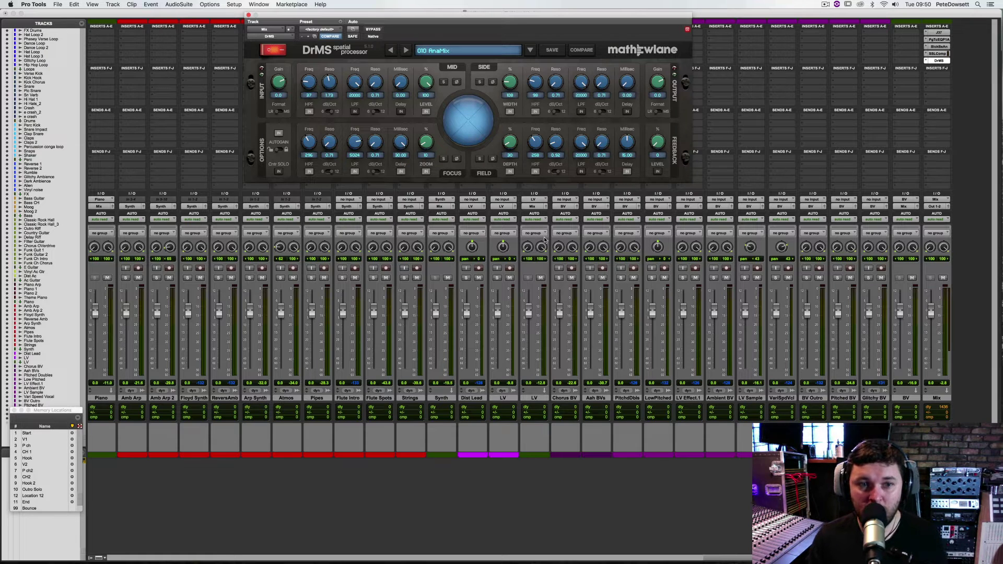
- Set the DrMS field depth to 14% during playback and compare the processed sound with bypass, leaving the plug-in active
key(space)
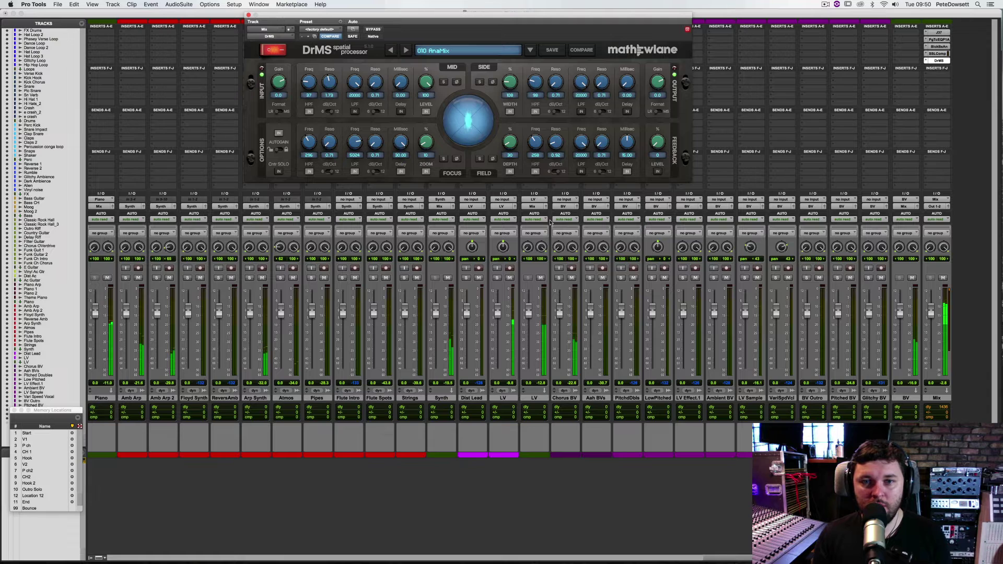
click(373, 29)
click(374, 30)
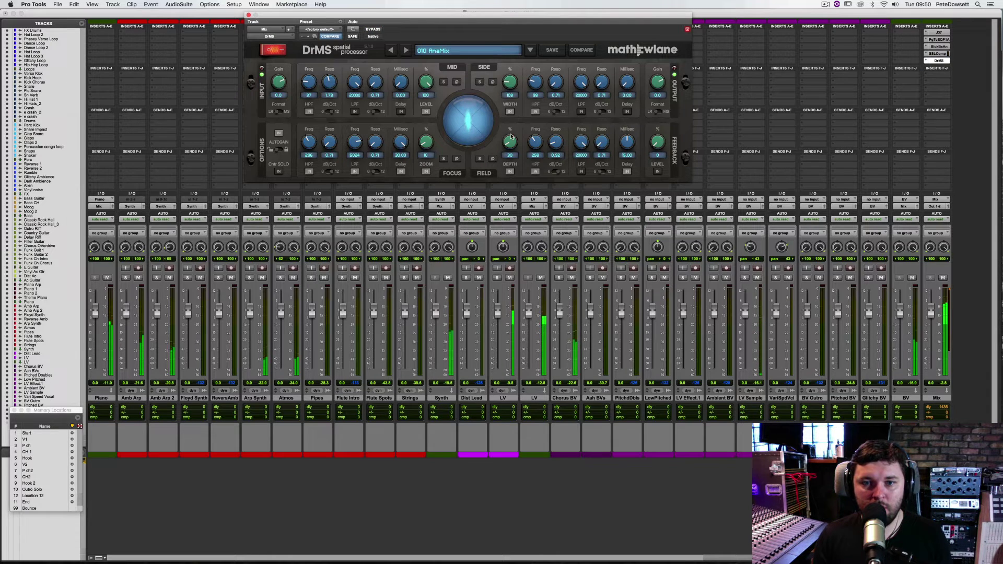
drag(510, 139, 510, 139)
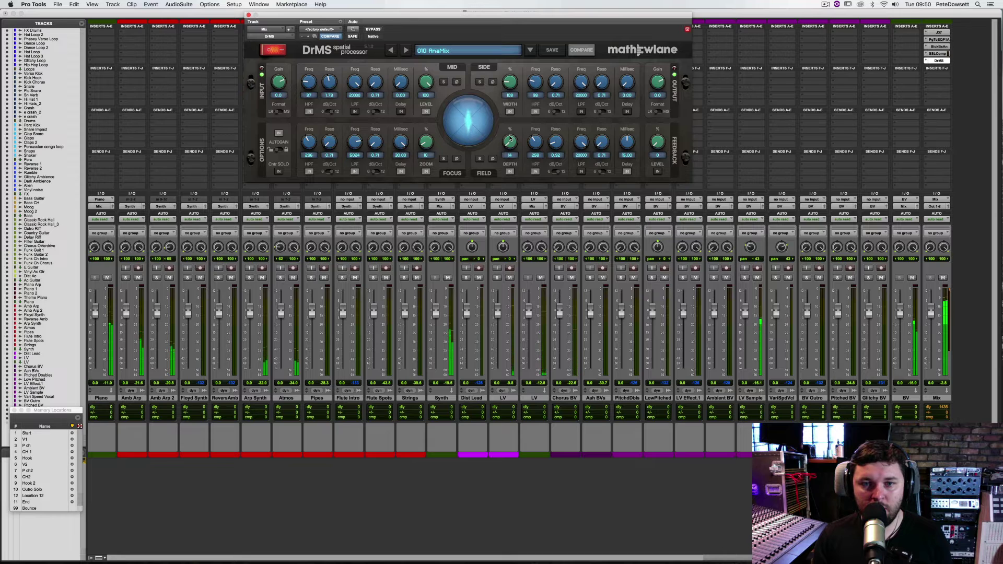
click(375, 29)
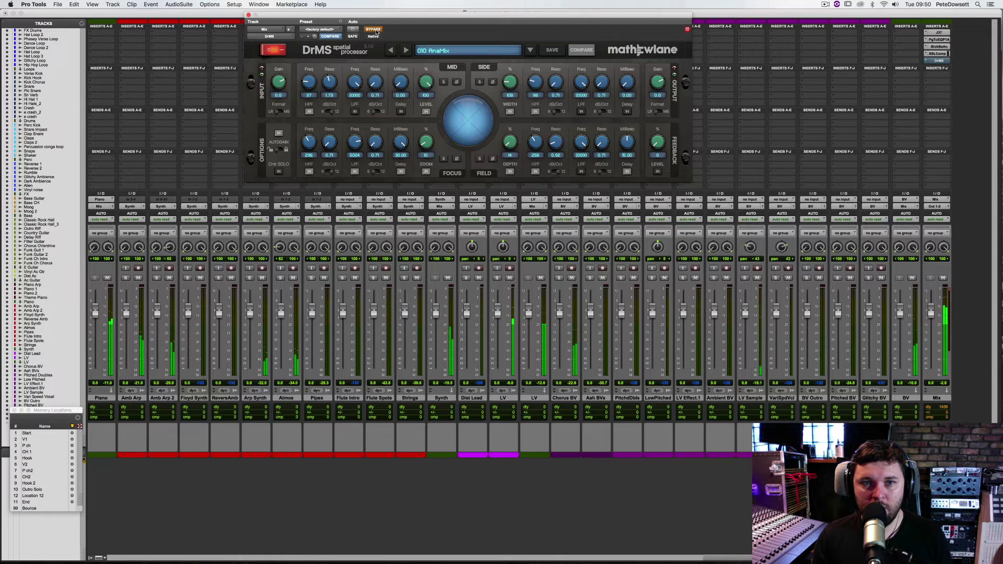
click(374, 30)
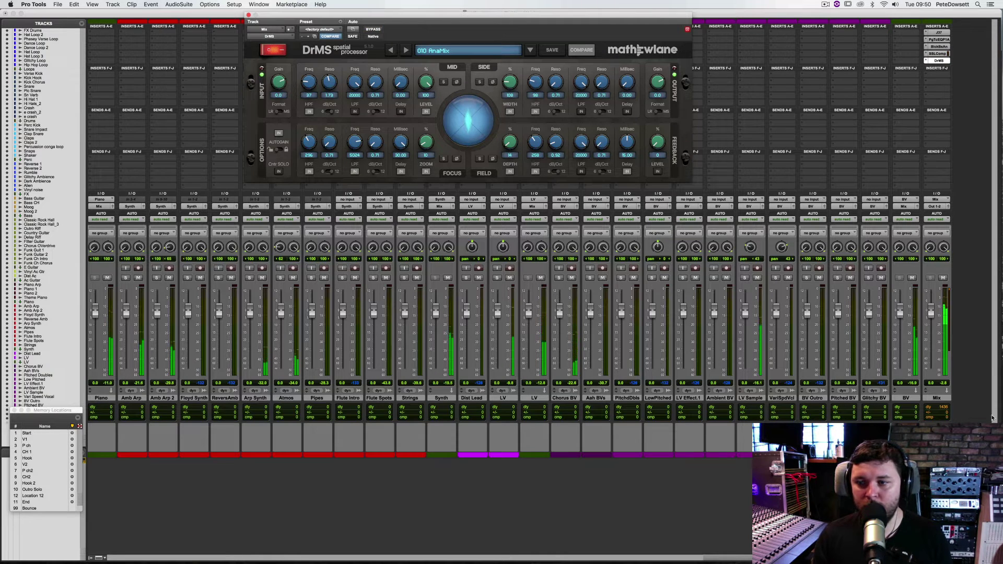
- Set the DrMS output gain to -2.0 and play the song with the Mix track selected
drag(653, 79, 652, 85)
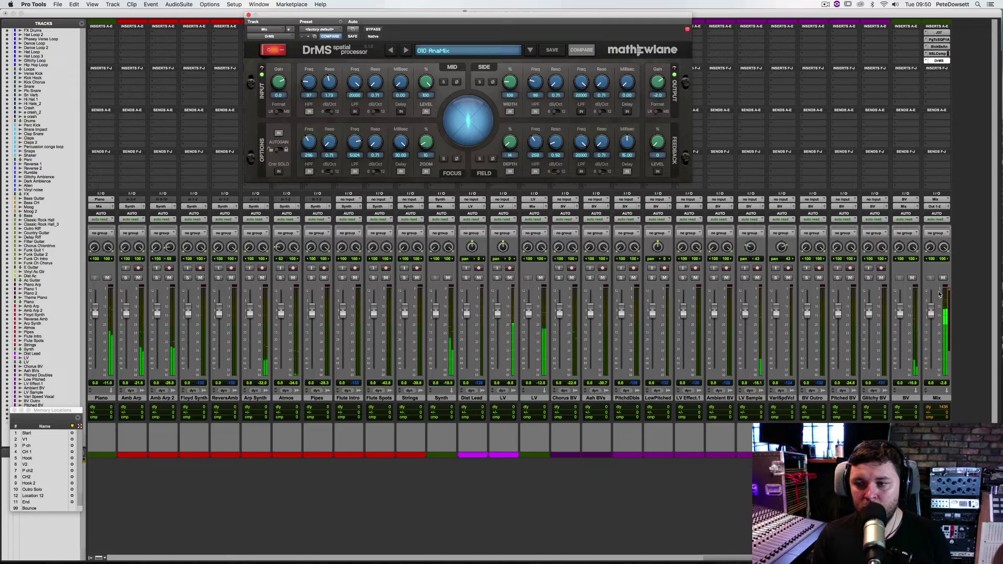
click(950, 330)
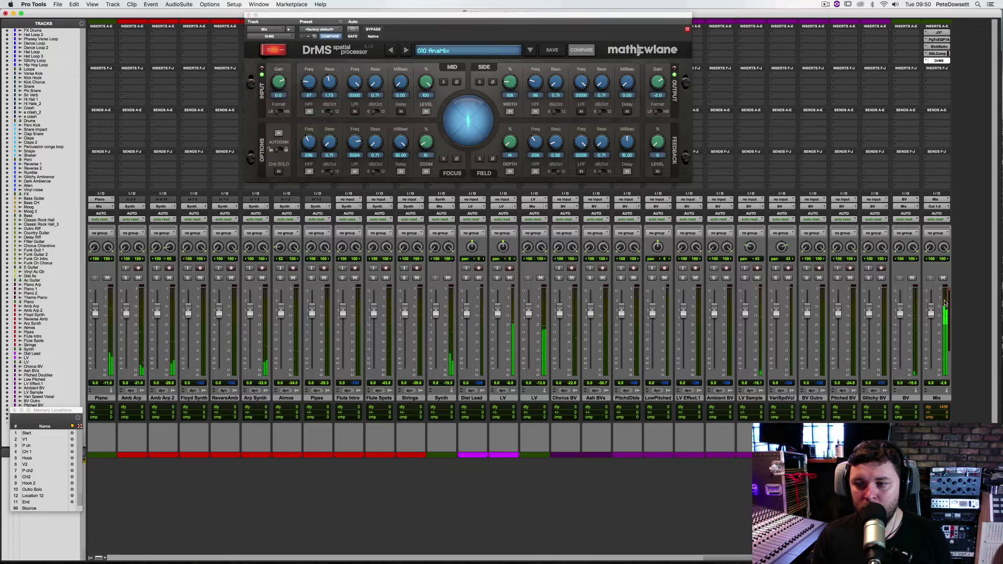
click(937, 398)
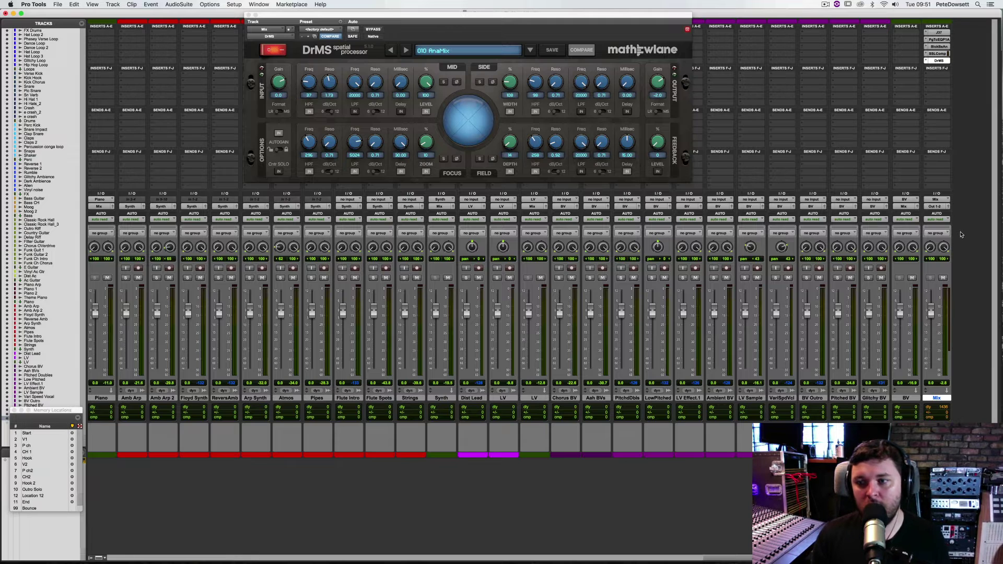
key(space)
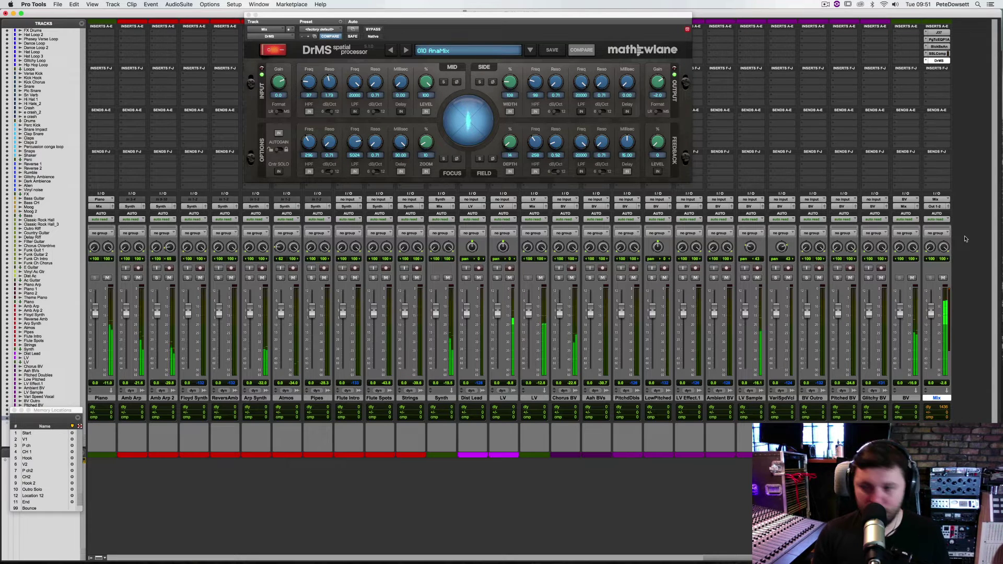
- Compare the Mix track's whole insert chain with its bypassed sound during playback, and review the PuigTec EQ settings
key(alt+shift+3)
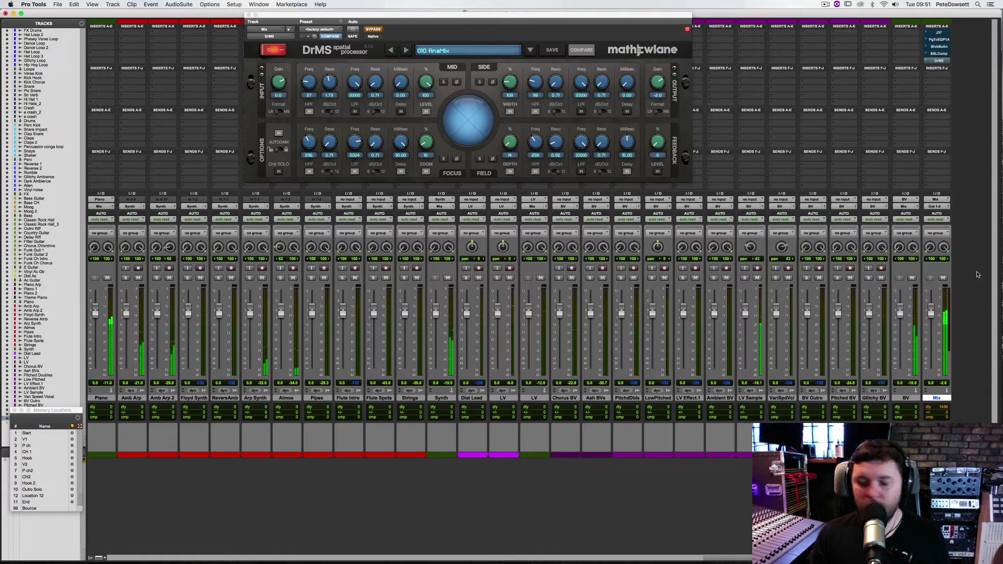
key(alt+shift+3)
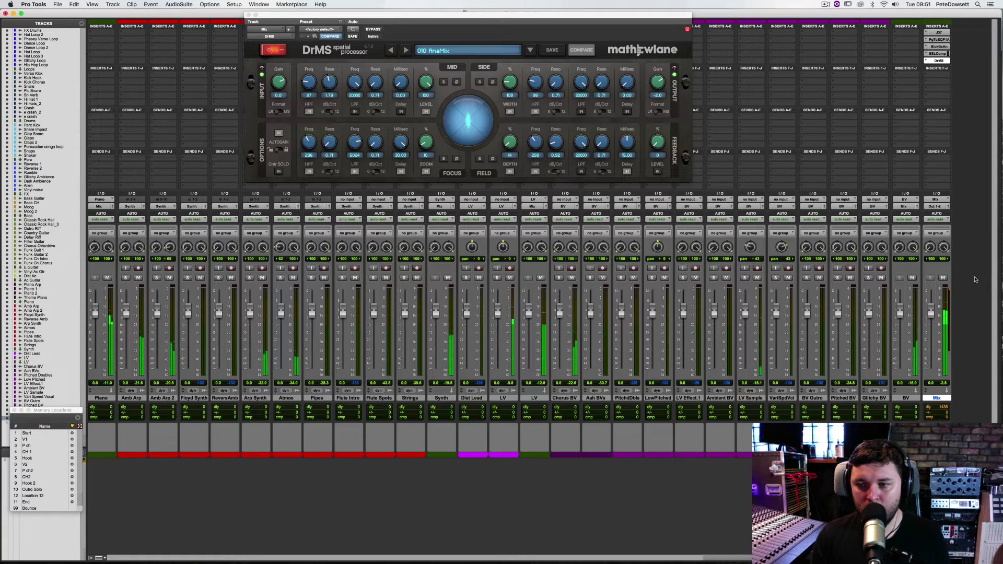
key(alt+shift+3)
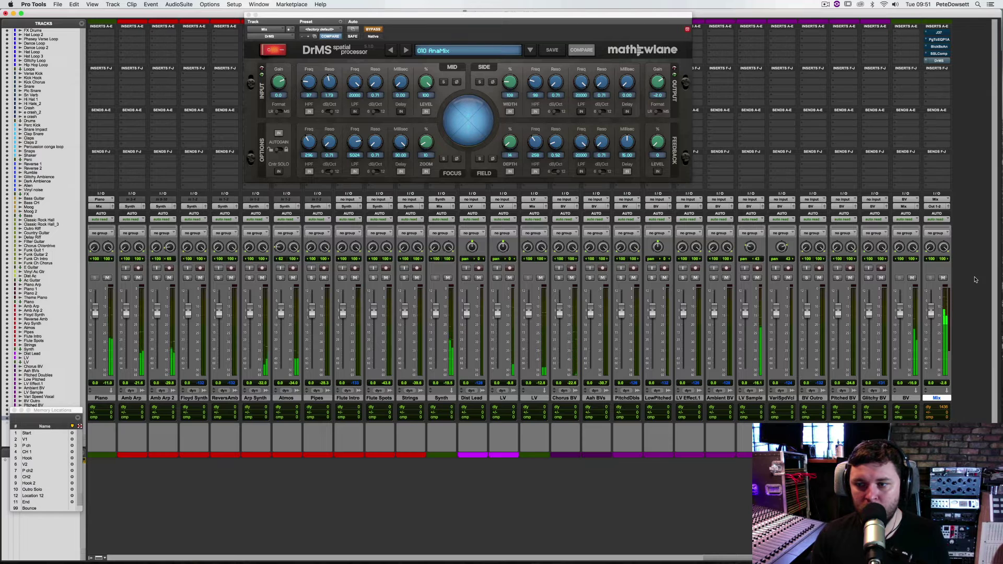
key(super+alt+4)
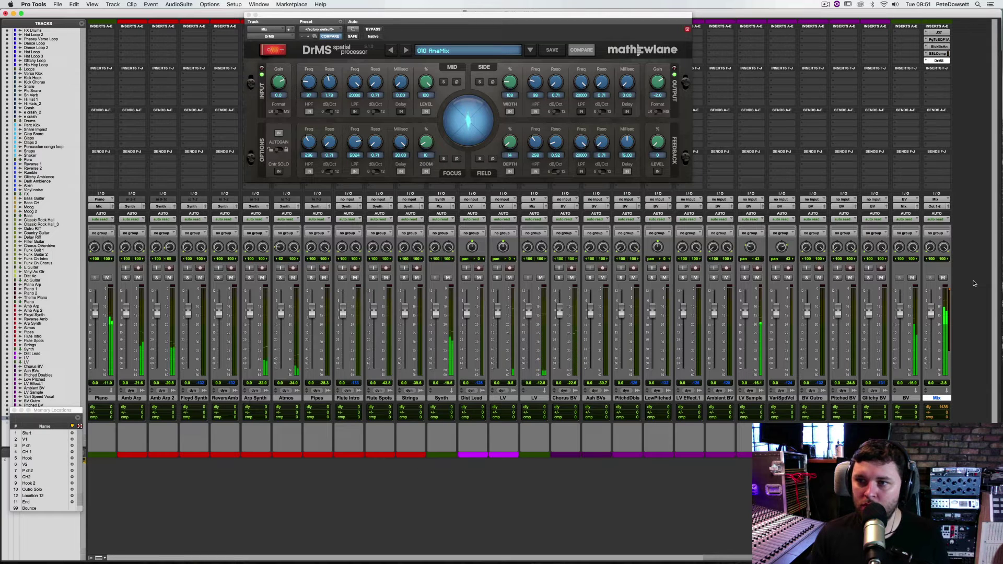
key(super+alt+4)
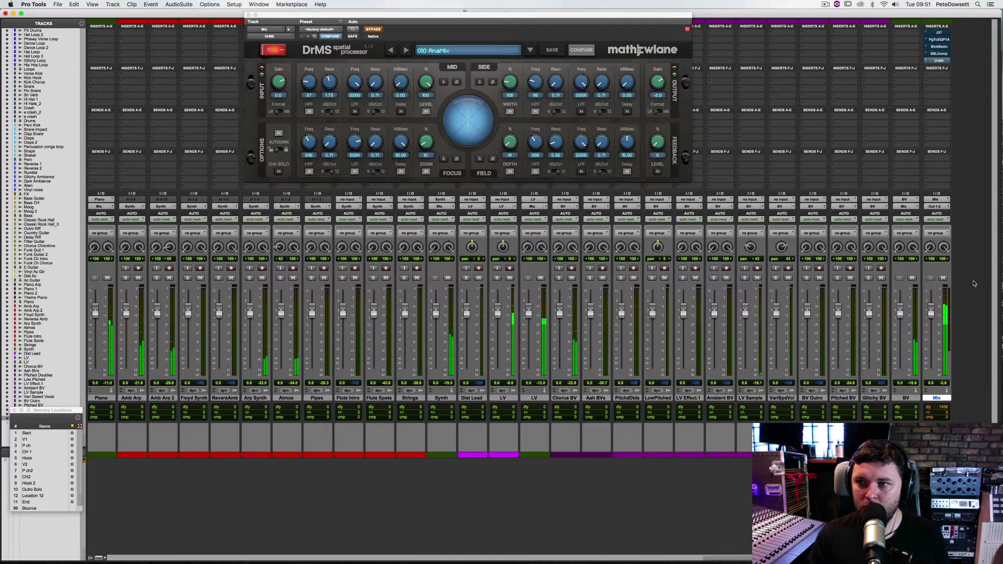
key(super+alt+4)
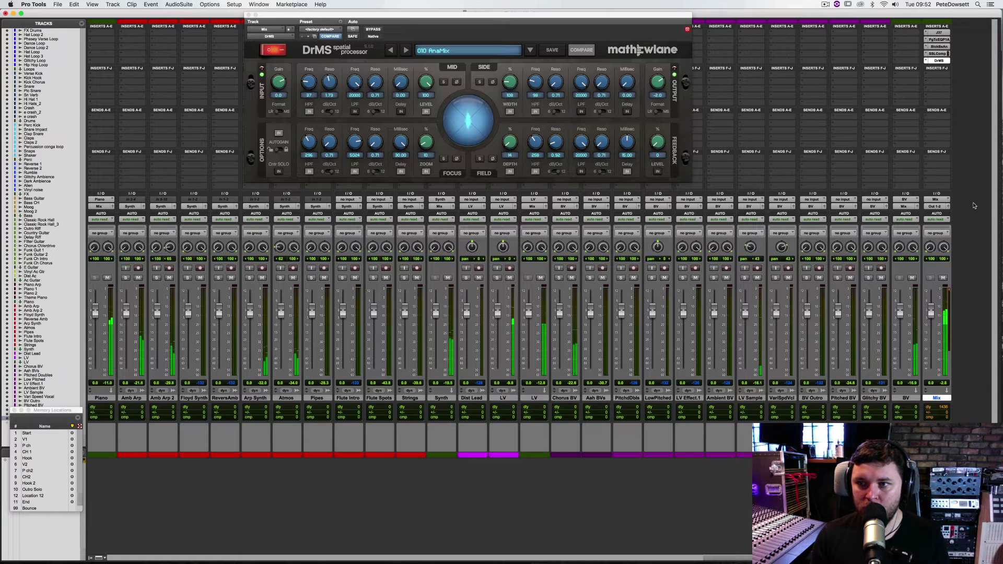
click(935, 40)
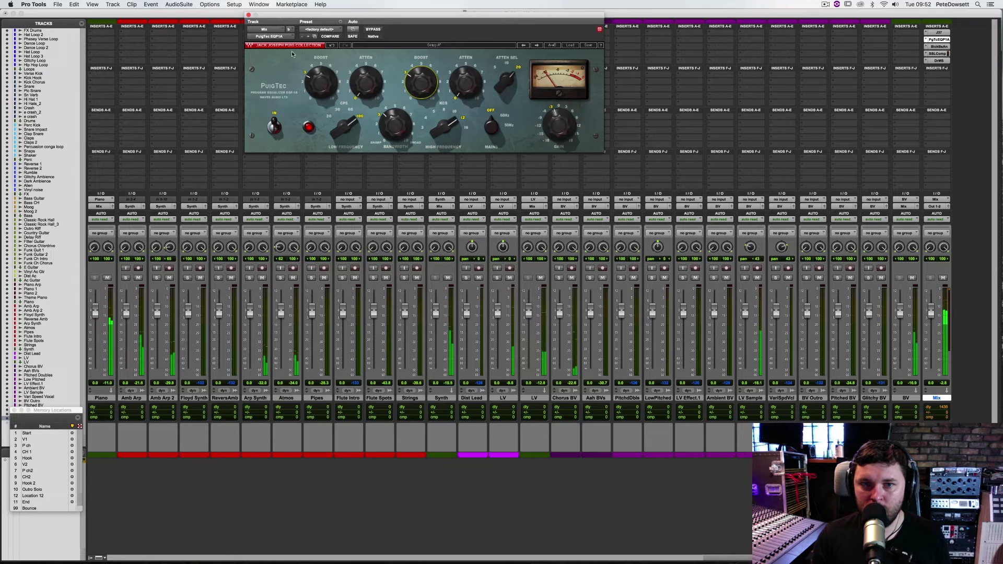
click(249, 16)
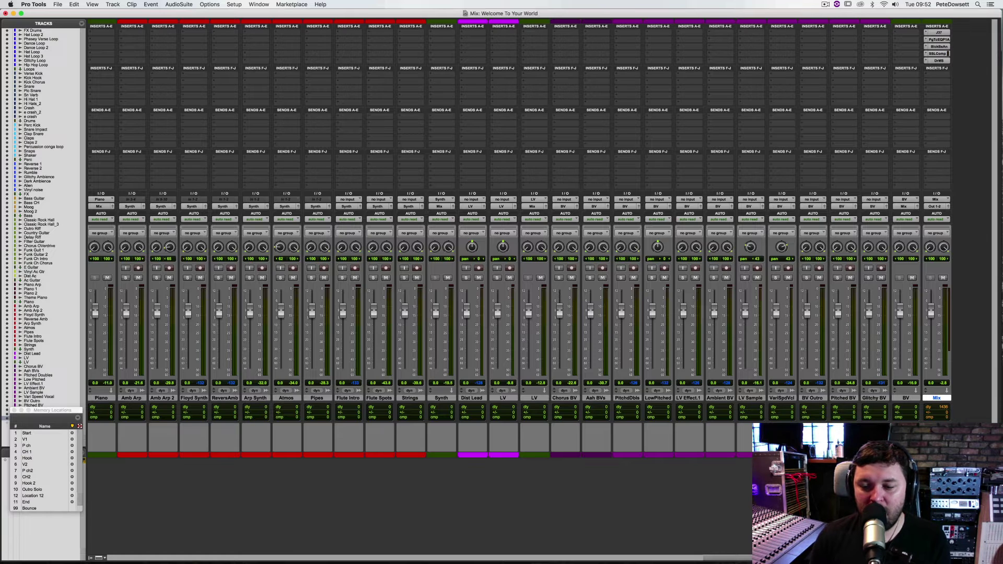
- Insert the Decapitator saturation plug-in on the Loops track and play the song
scroll(372, 35, left, 20)
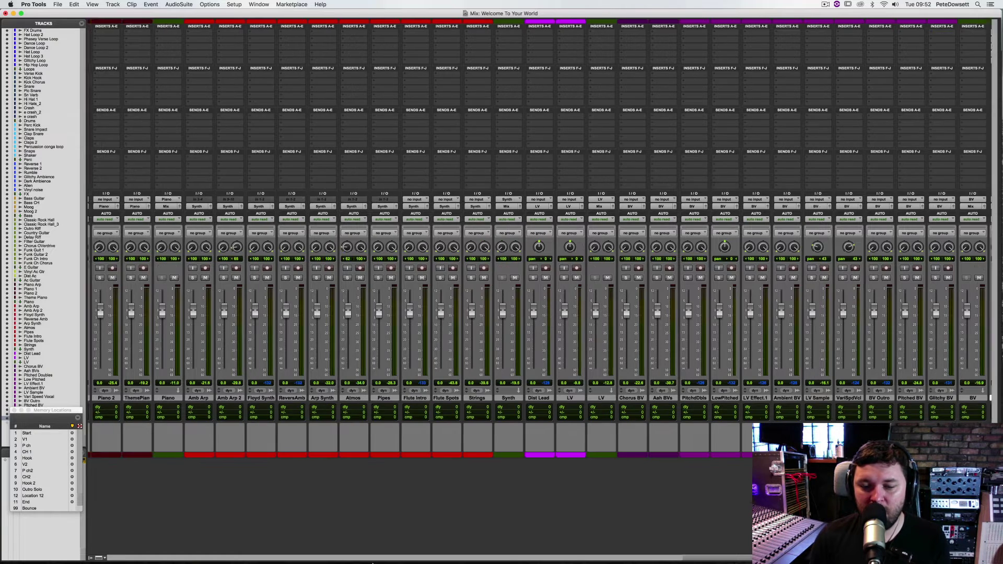
click(372, 36)
text(de)
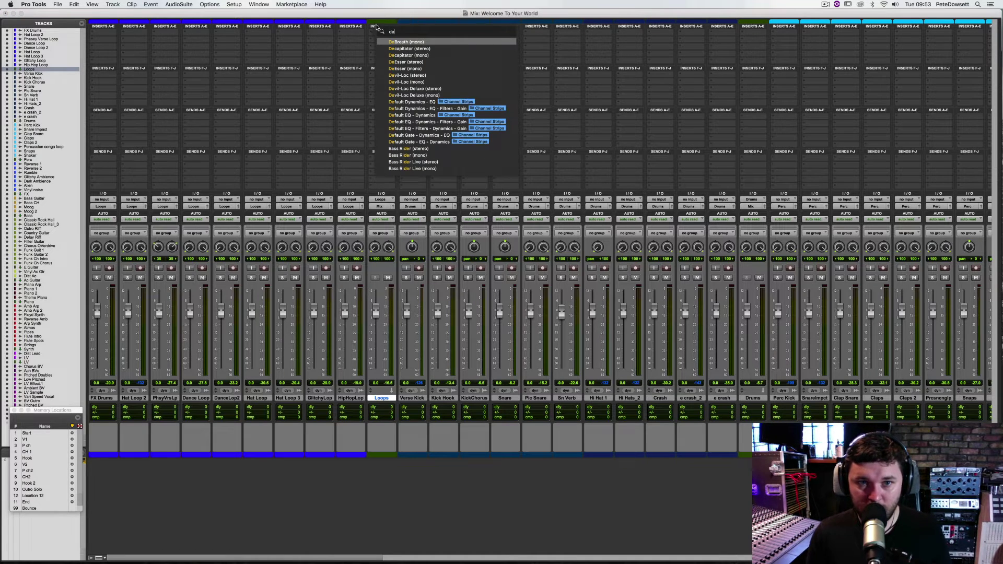
key(Escape)
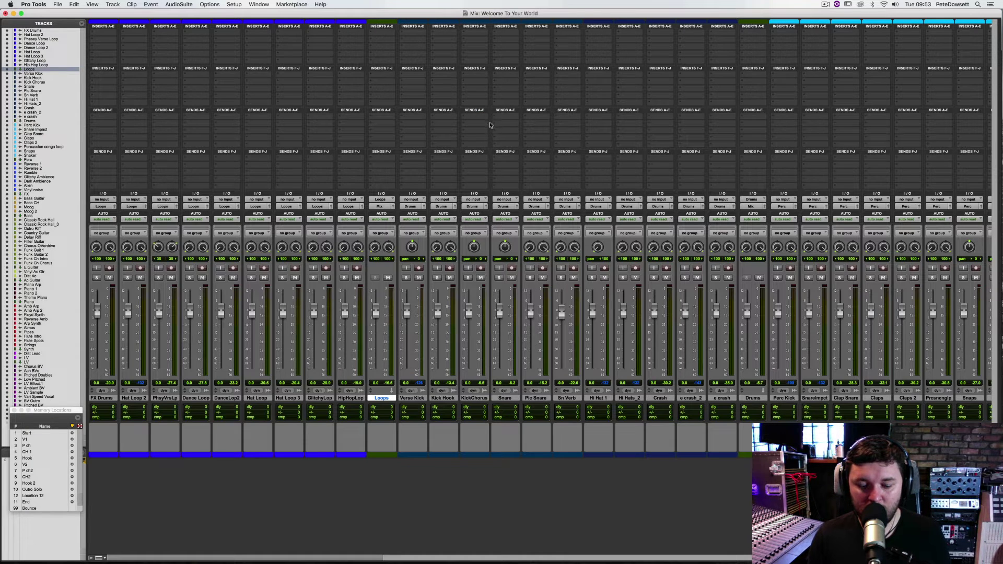
key(space)
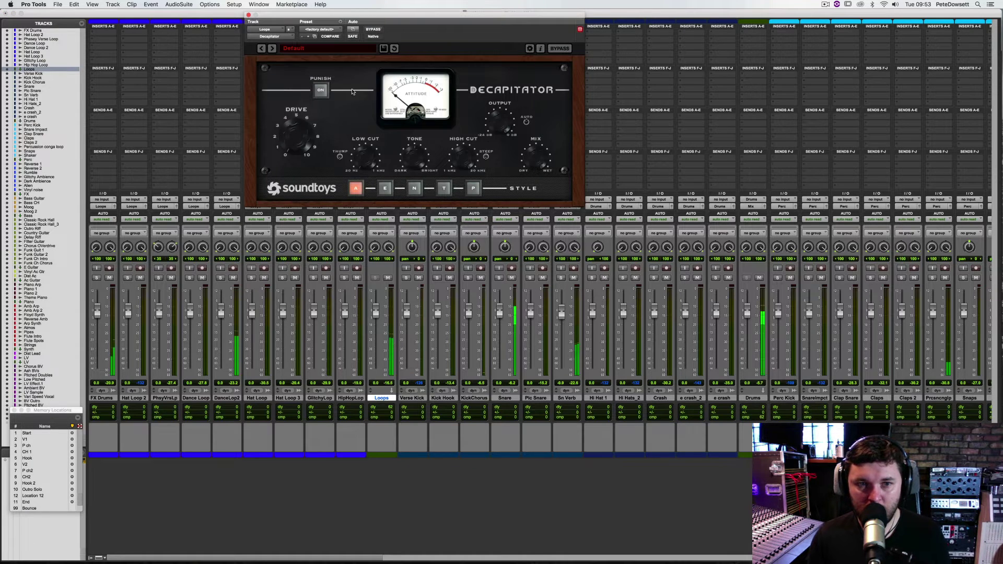
- Turn on Punish in the Loops track's Decapitator, audition the saturation styles E, N, T and P, and settle on style N
click(320, 90)
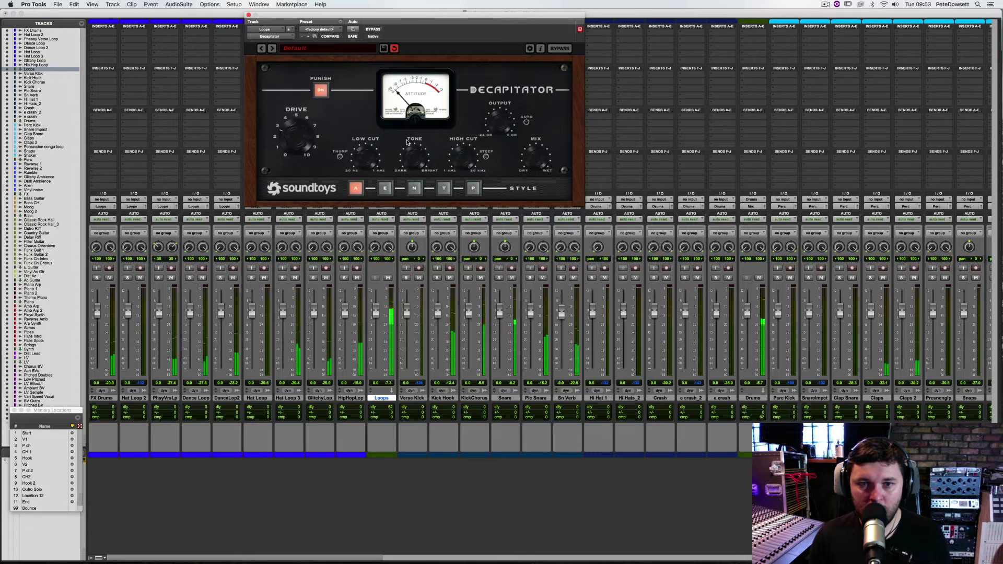
click(385, 188)
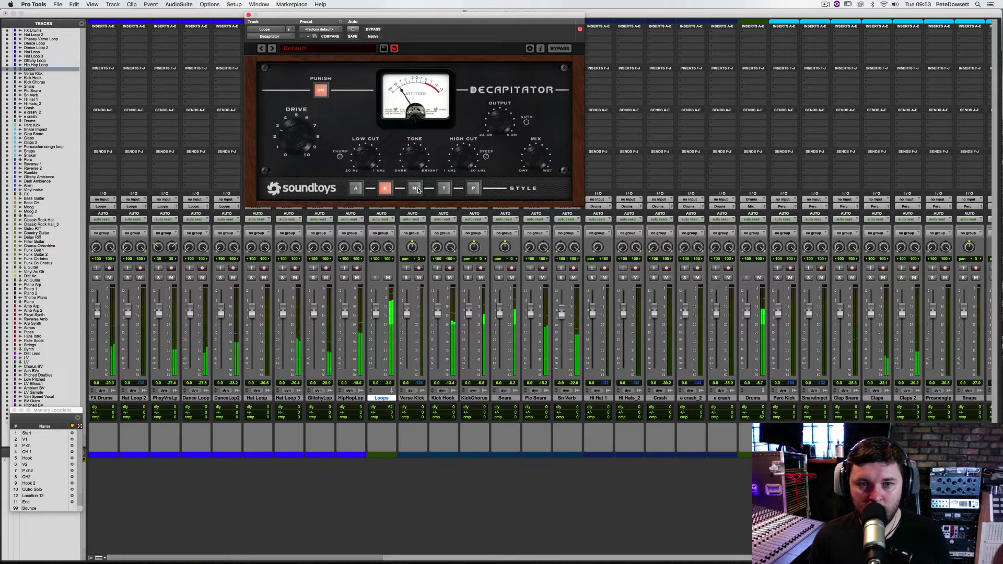
click(414, 188)
click(441, 189)
click(473, 188)
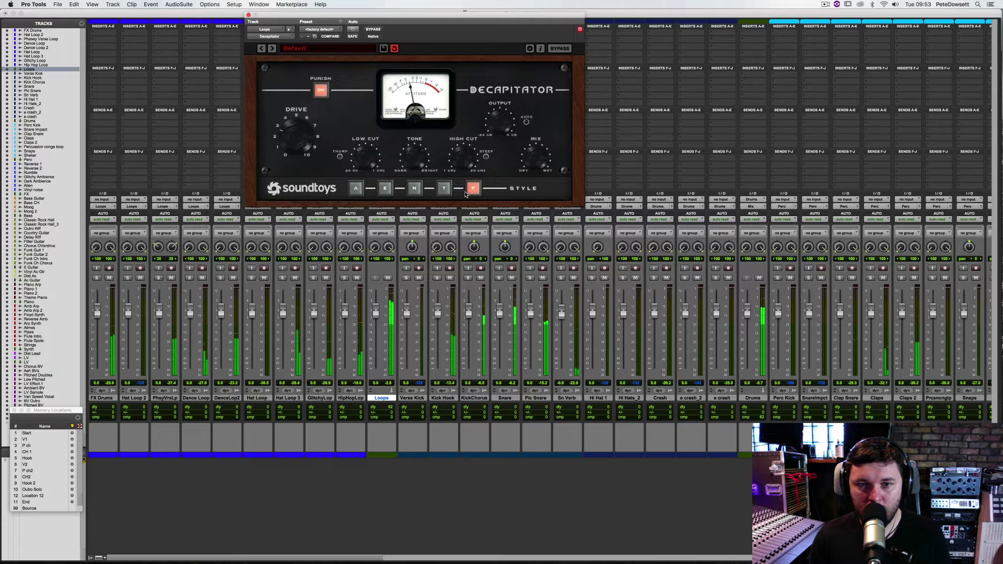
click(415, 189)
click(384, 190)
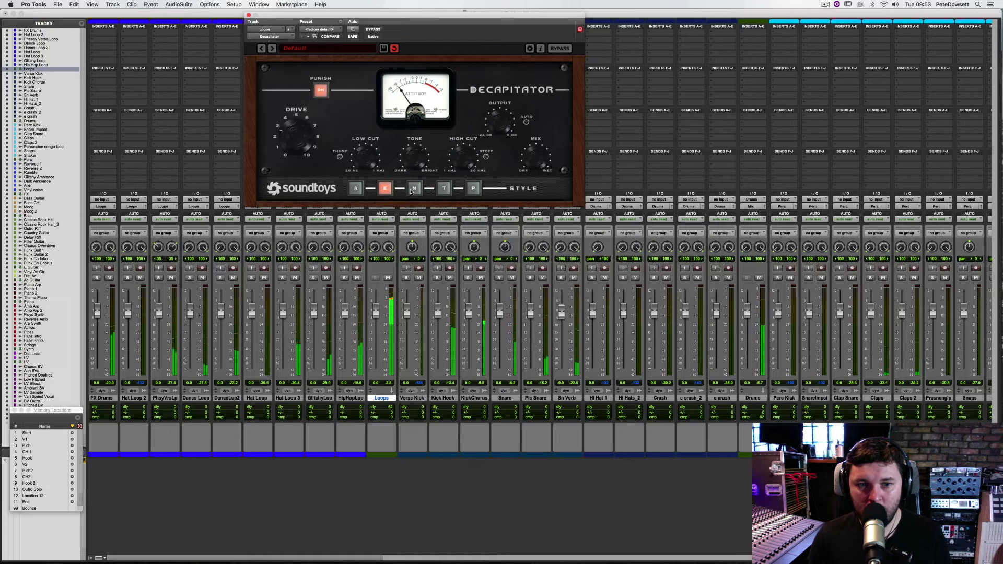
click(414, 189)
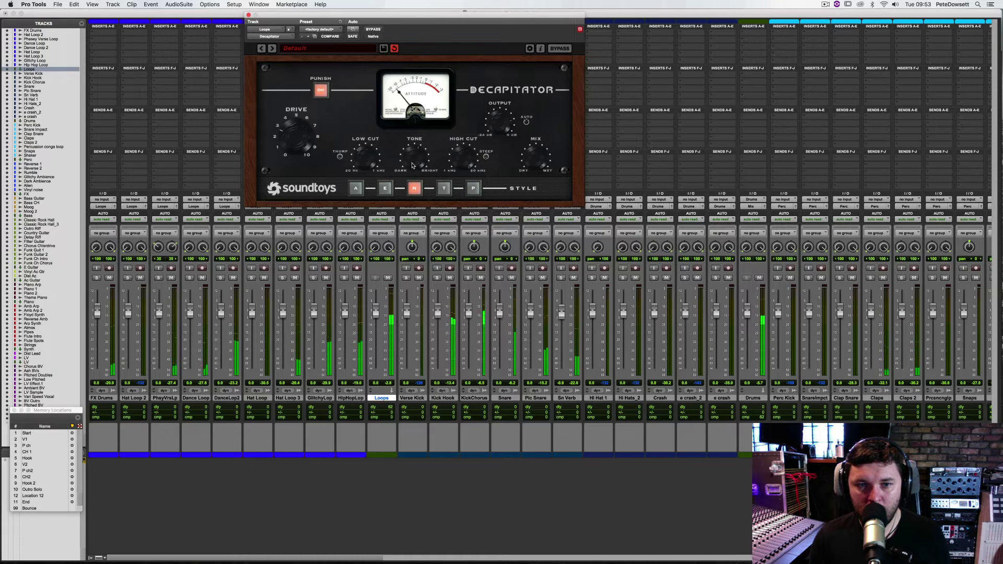
click(385, 188)
click(415, 189)
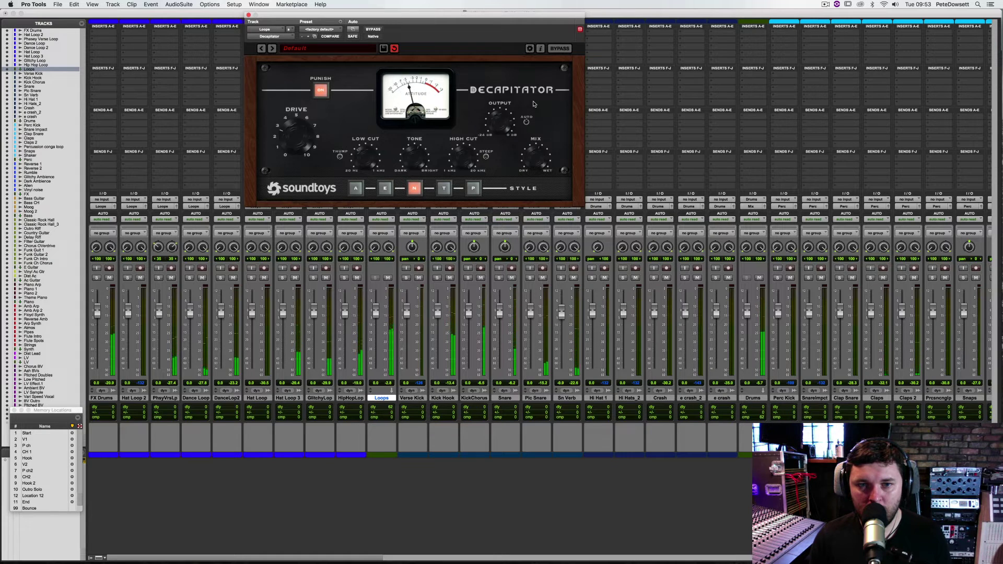
- Compare the Loops track's Decapitator sound with bypass during playback, leaving the plug-in active
click(369, 30)
click(369, 30)
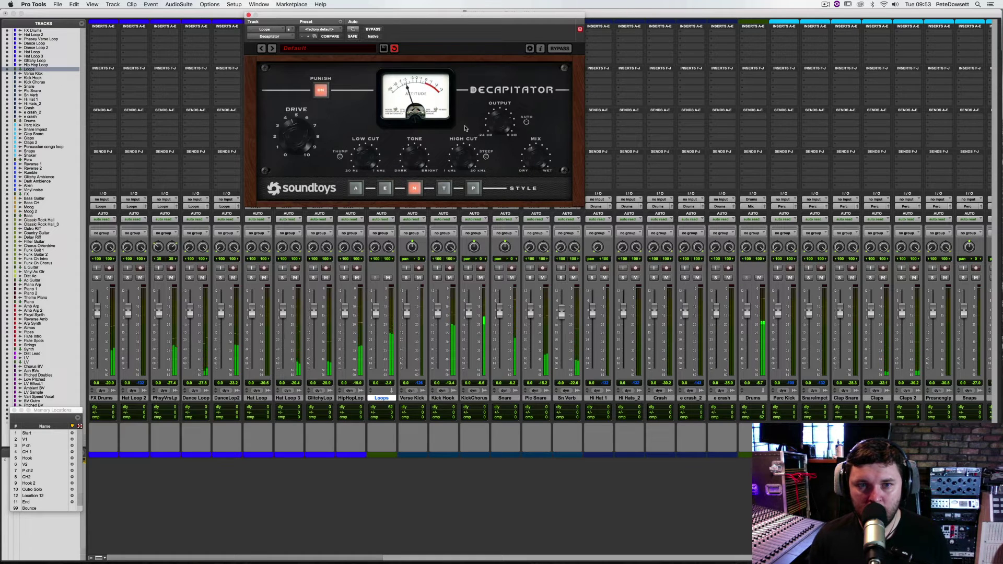
click(373, 29)
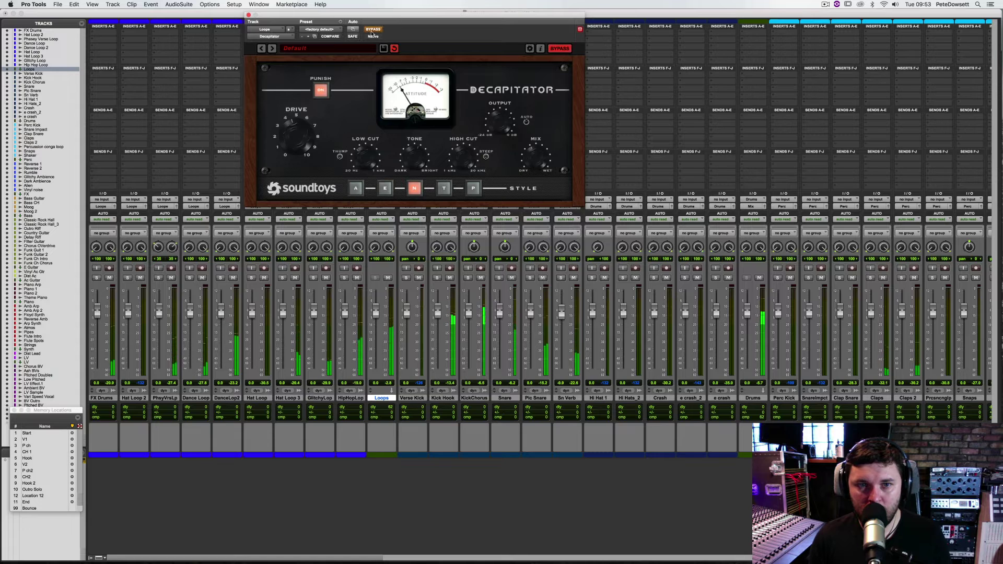
click(373, 31)
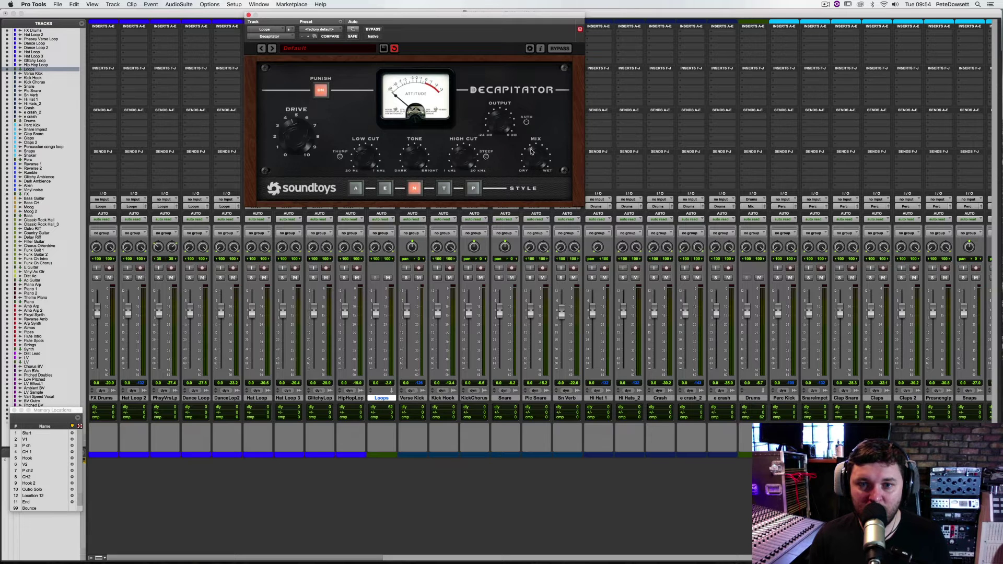
drag(531, 152, 532, 169)
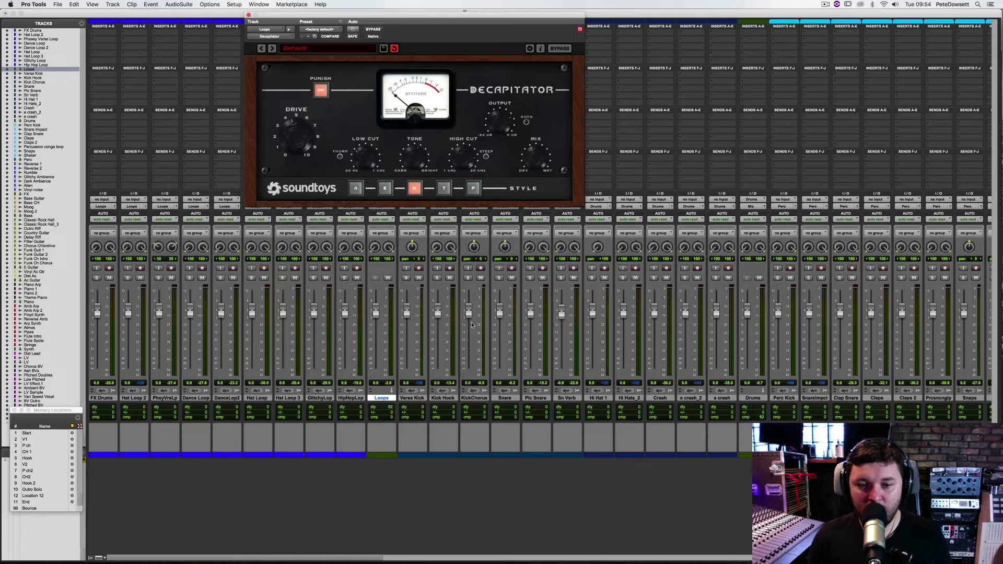
- Solo all the loop and drum tracks from FX Drums through e crash
click(105, 398)
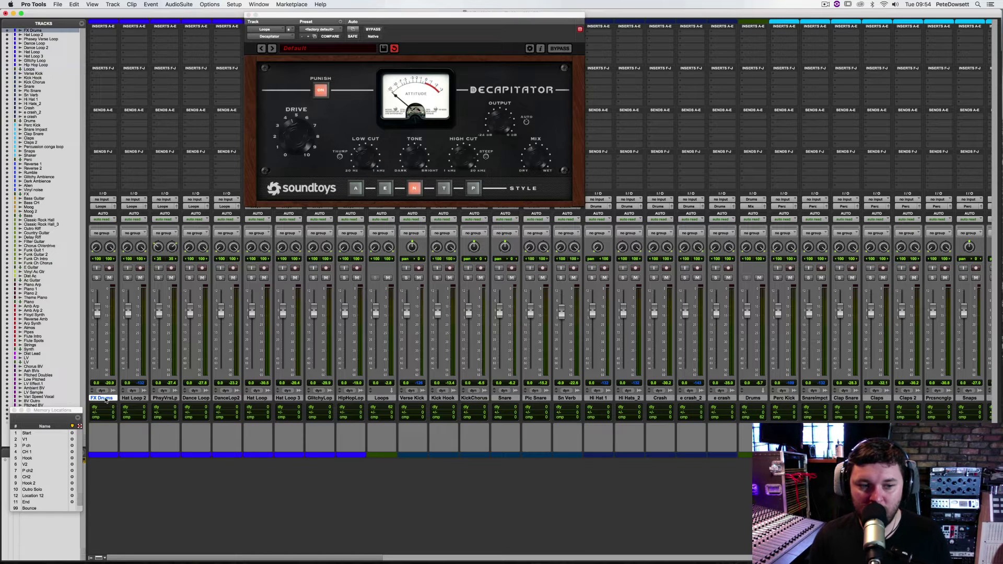
shift+click(725, 400)
alt+shift+click(623, 279)
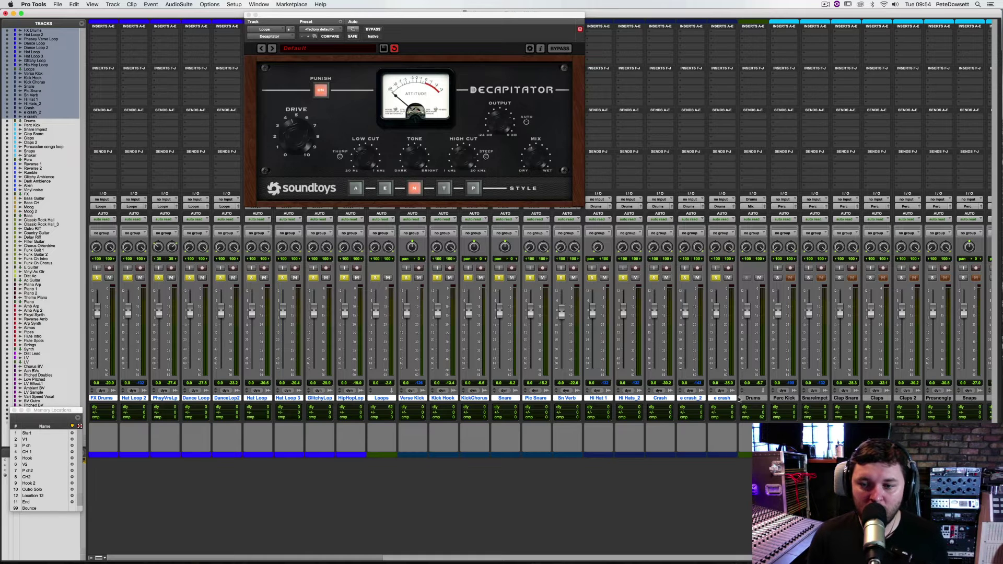
- Play the soloed tracks and compare the drums with the Loops track muted and unmuted
key(space)
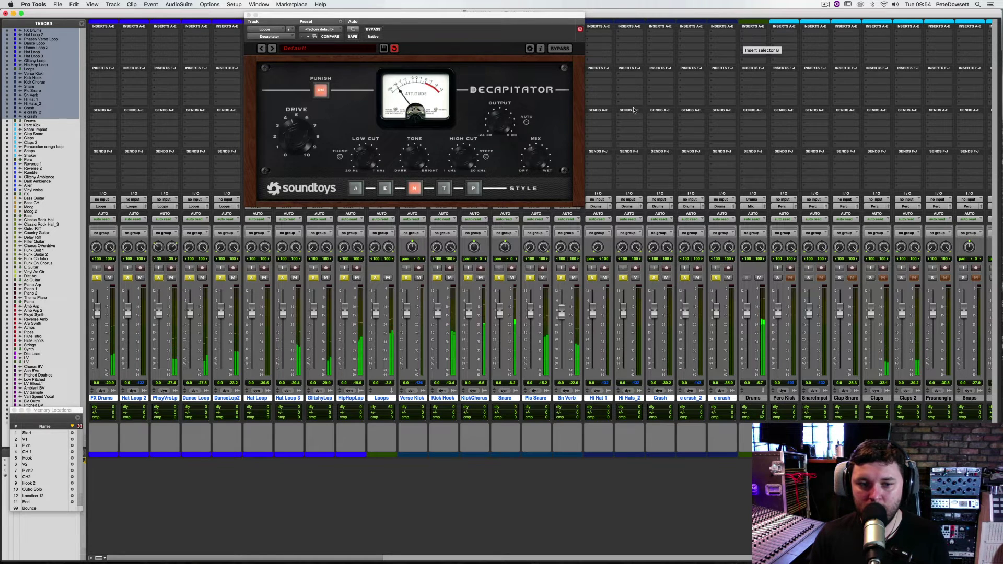
click(388, 278)
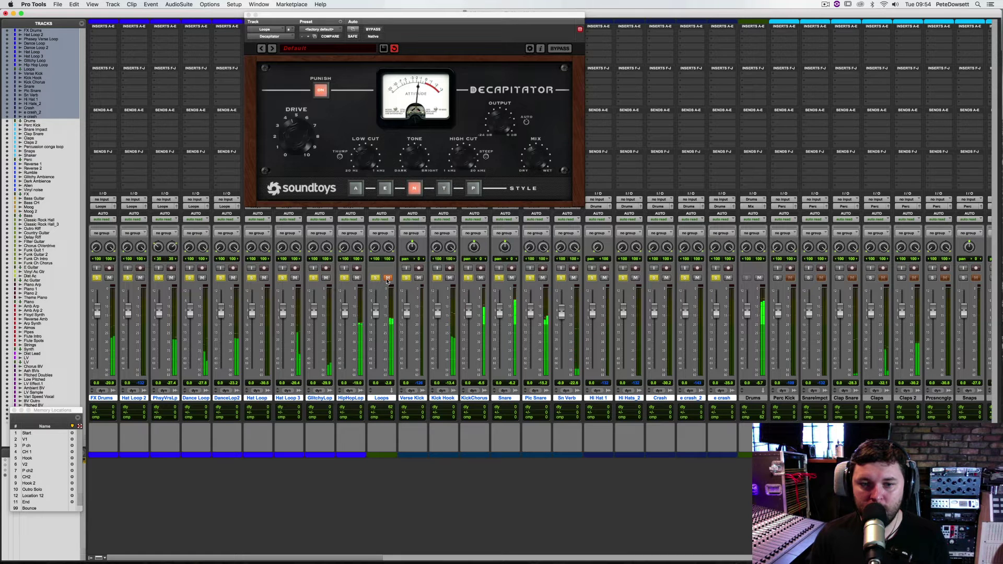
click(387, 278)
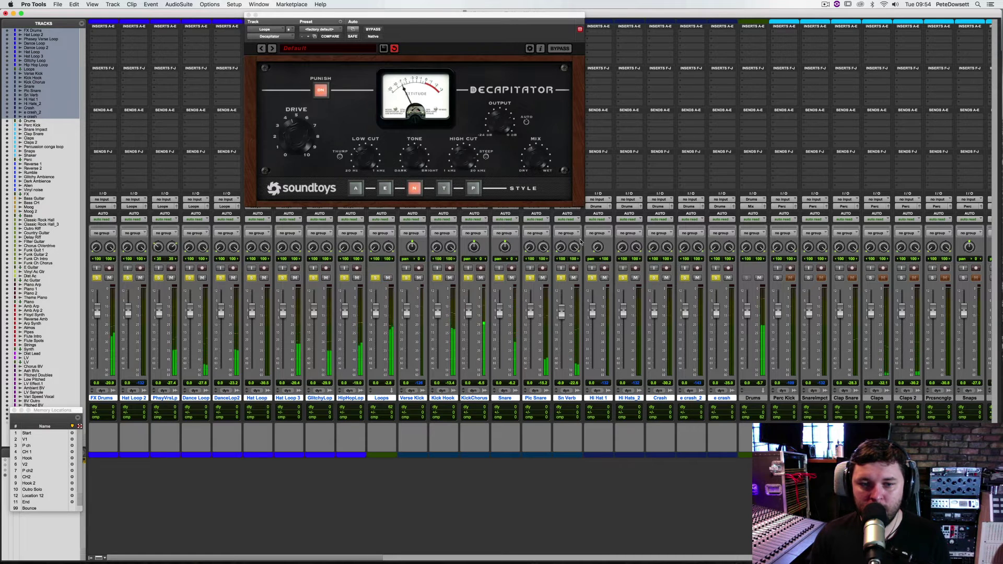
key(space)
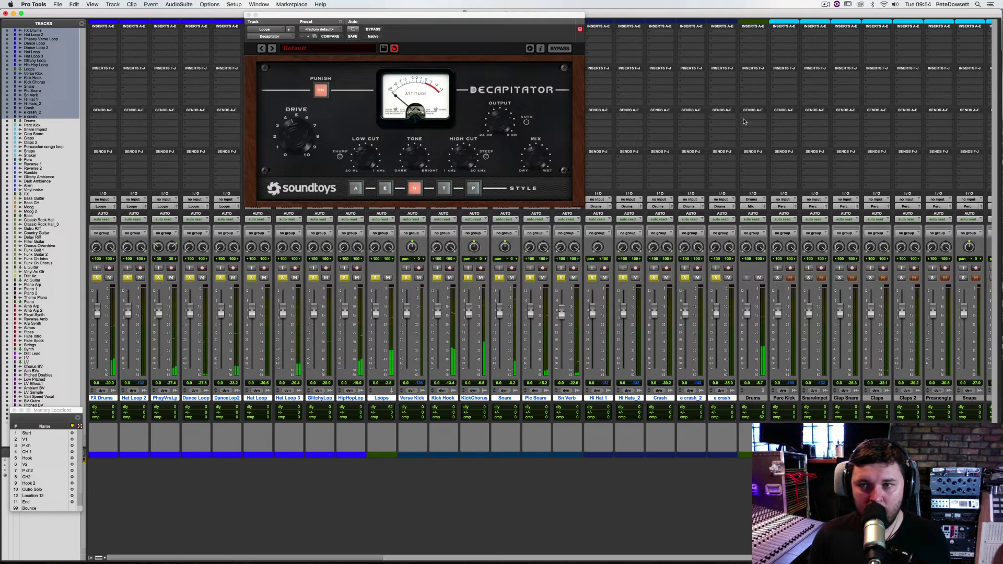
- Insert Black Box Analog Design HG-2 (stereo) in the Drums track's second insert slot and load its 21 Parallel Crush preset
click(744, 42)
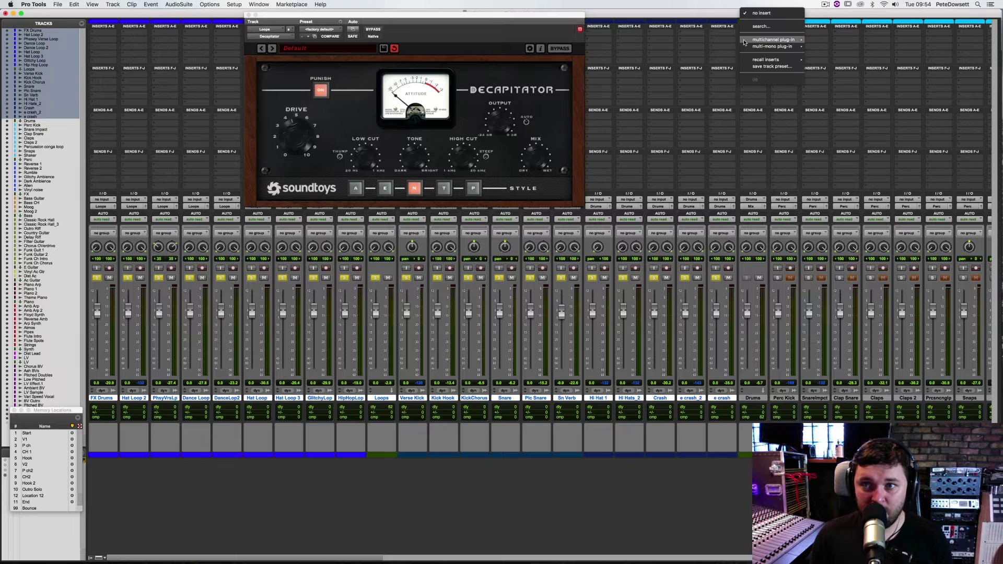
mouse_move(744, 42)
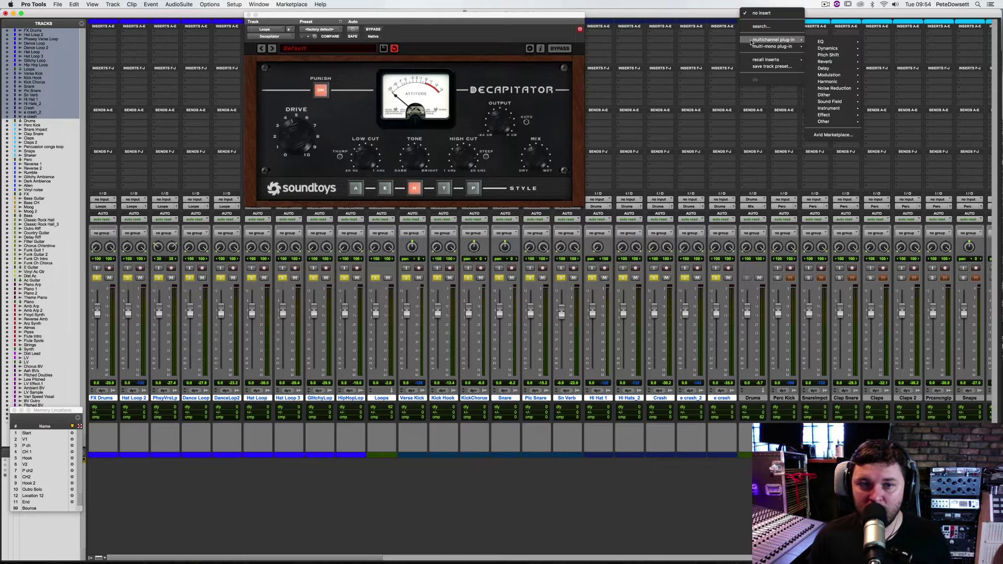
mouse_move(841, 50)
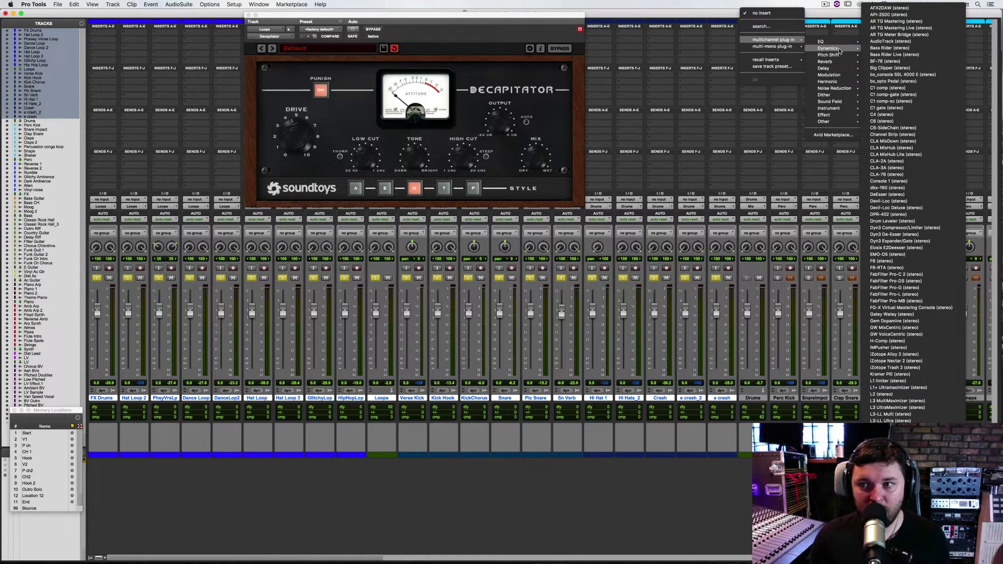
click(753, 26)
text(hg)
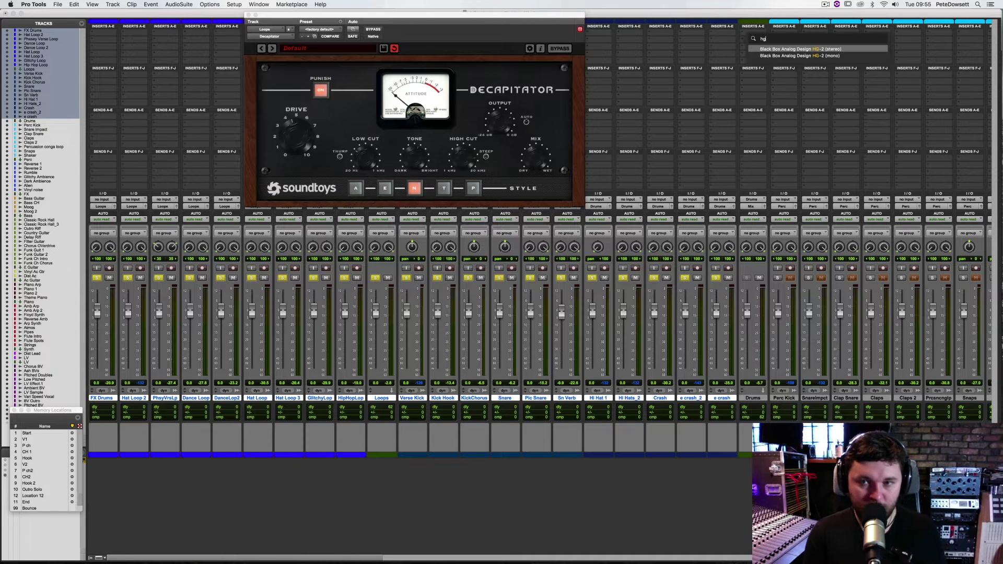
key(Return)
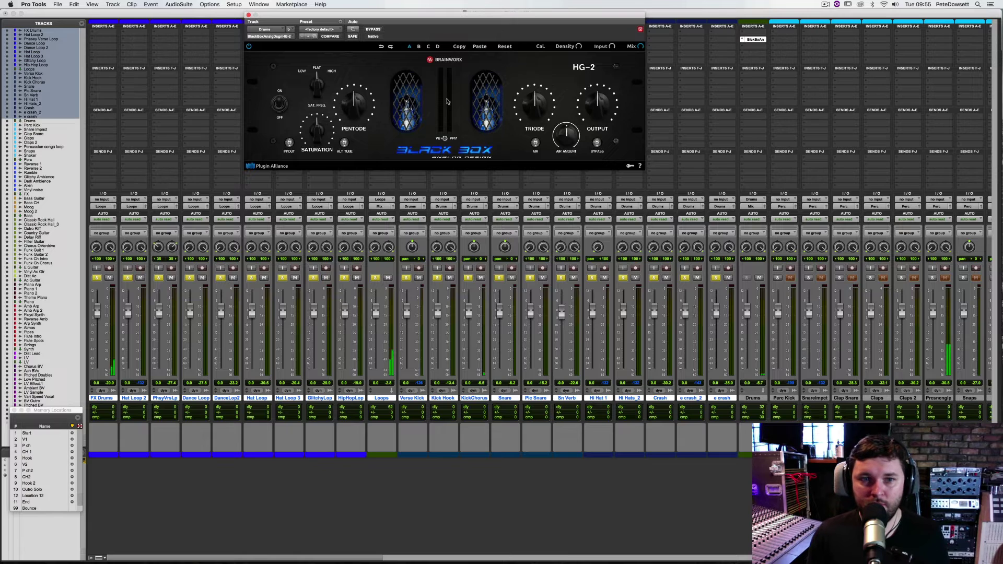
click(320, 29)
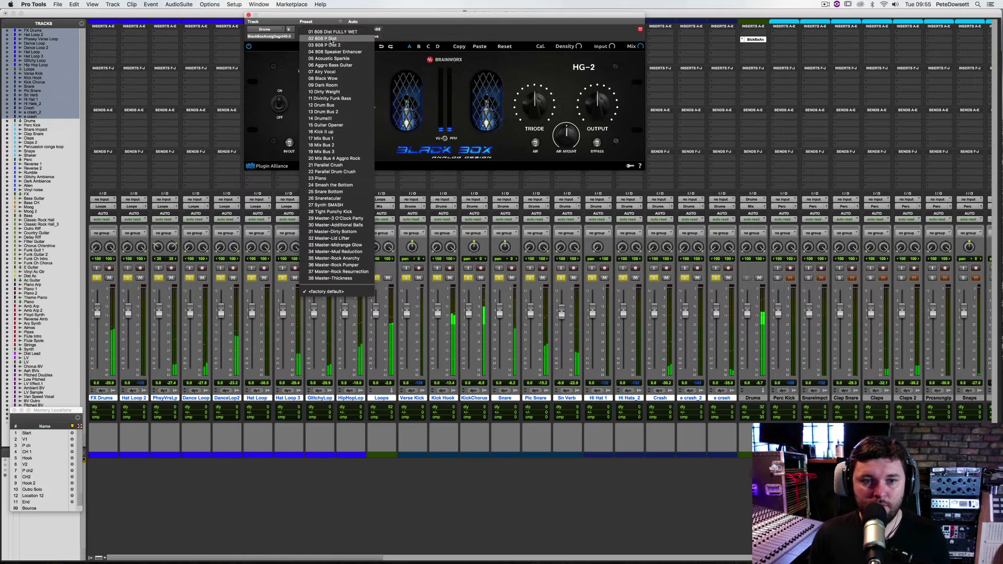
click(328, 165)
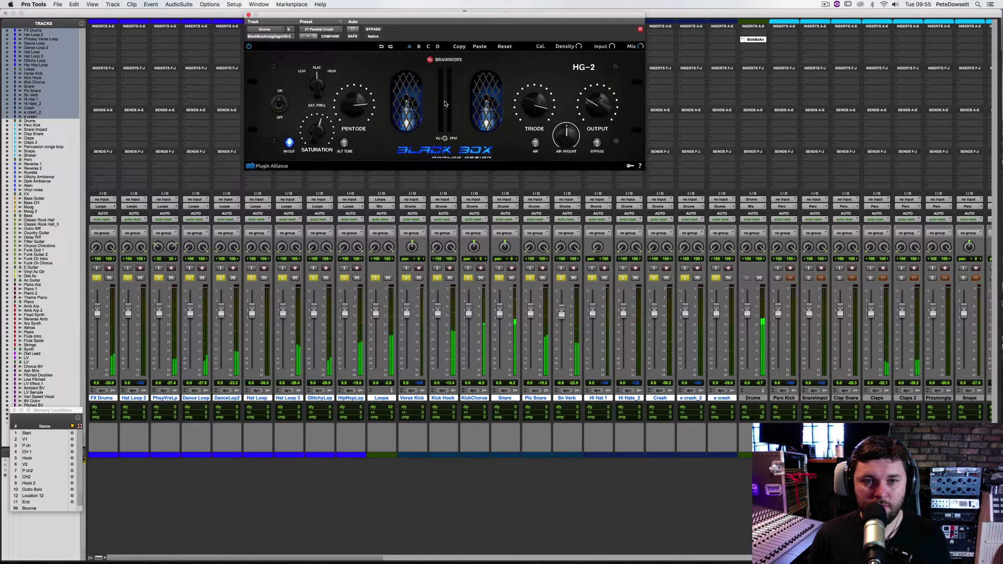
- Raise the HG-2's Air Amount on the Drums track and compare the sound with the plug-in bypassed and active
mouse_move(633, 58)
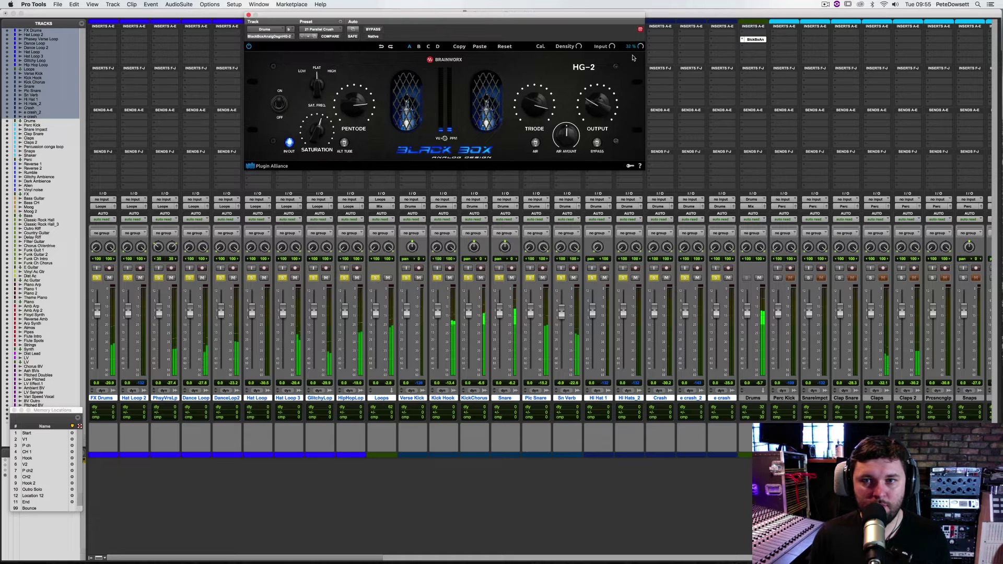
drag(566, 136, 566, 126)
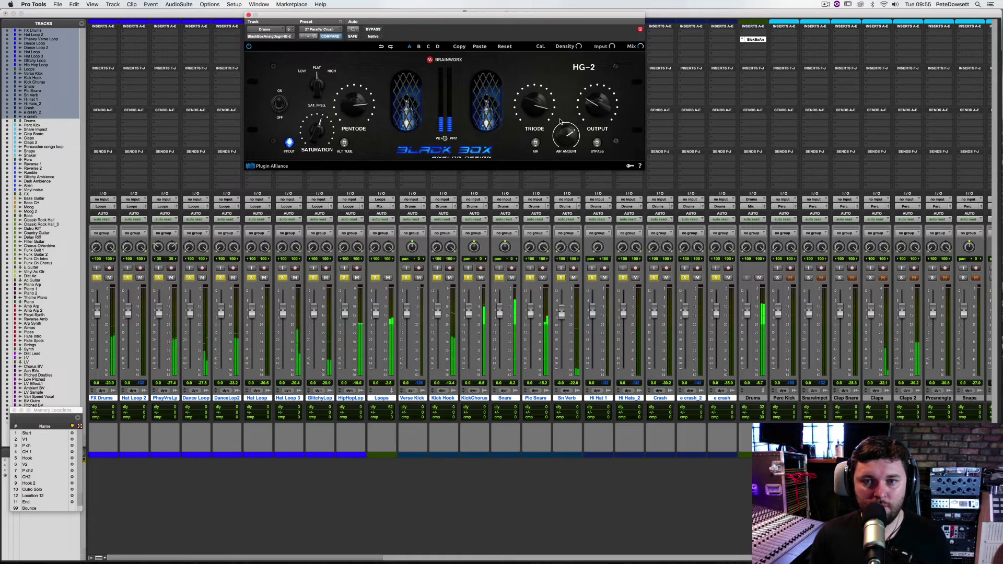
click(377, 31)
click(377, 31)
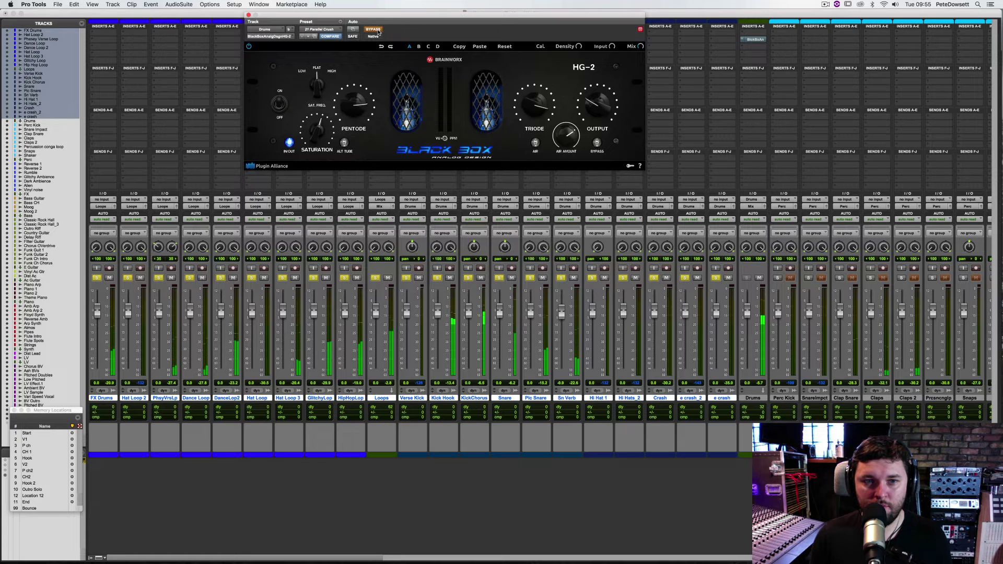
click(378, 30)
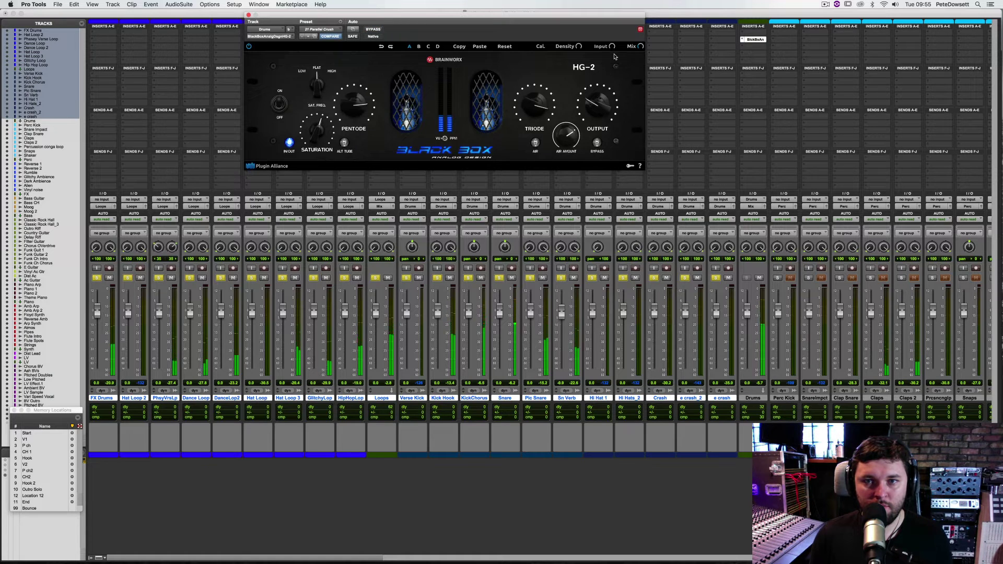
- Switch on Air and Alt Tube in the HG-2, adjust Pentode, and compare the drums against bypass
click(535, 145)
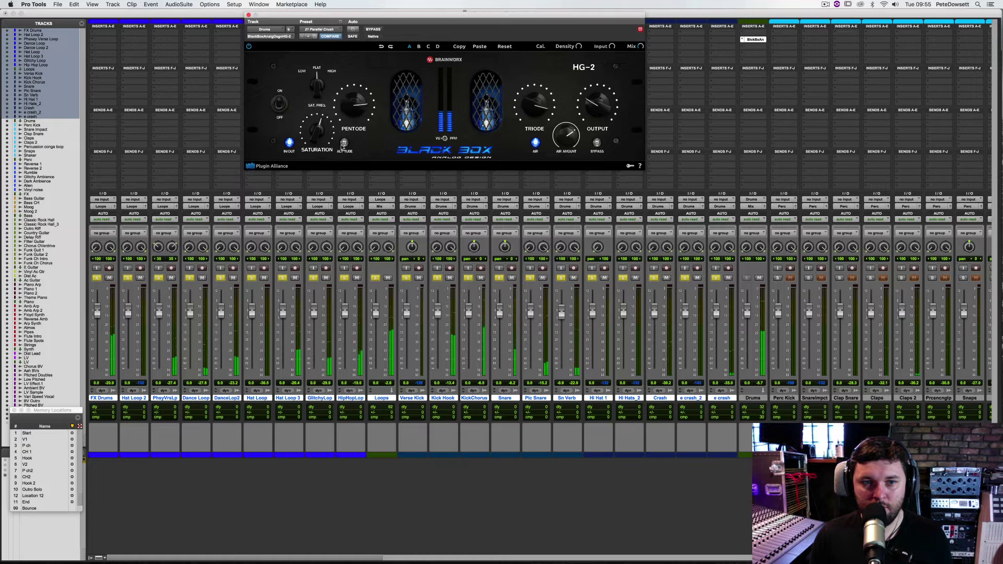
click(344, 143)
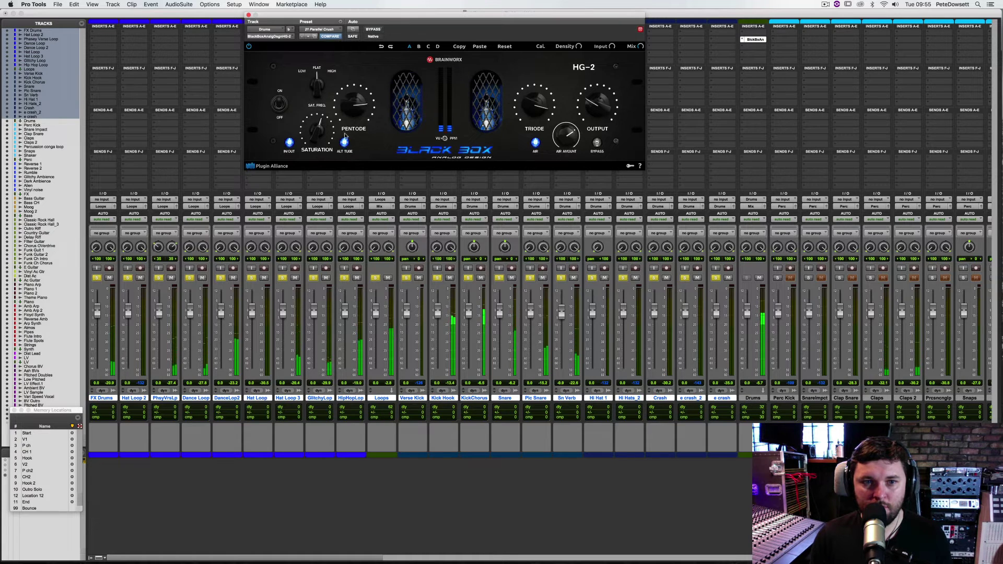
drag(349, 106, 350, 95)
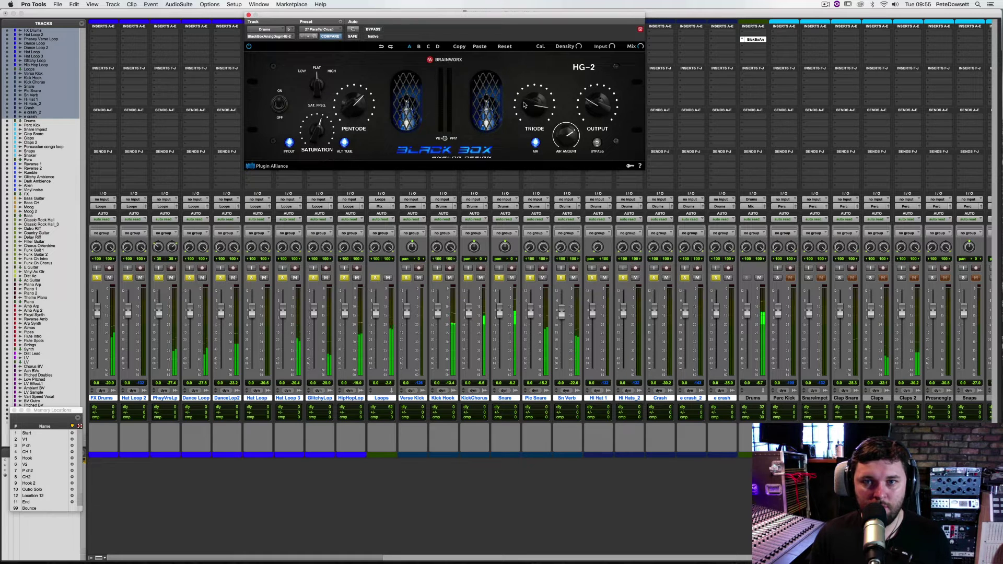
click(372, 30)
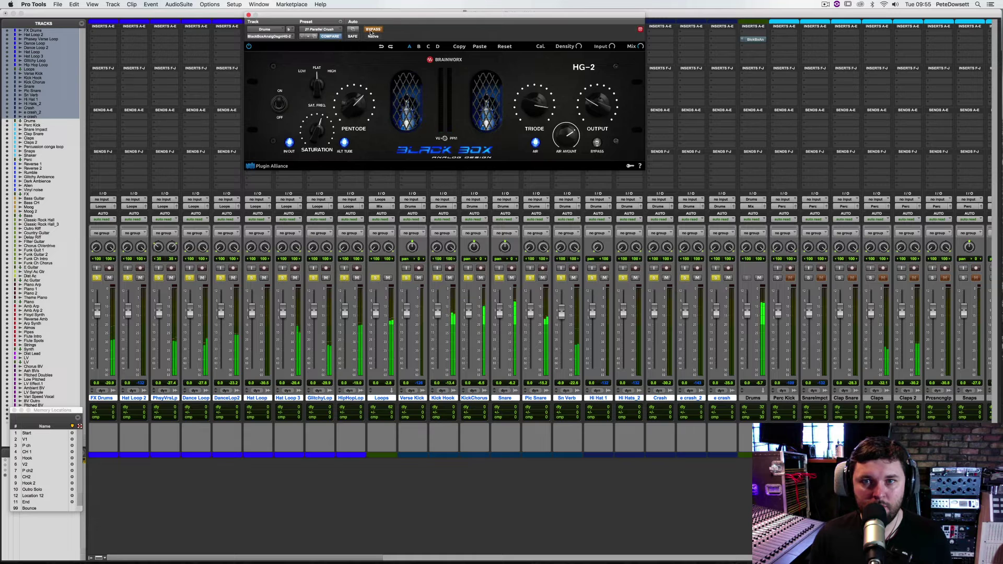
click(373, 30)
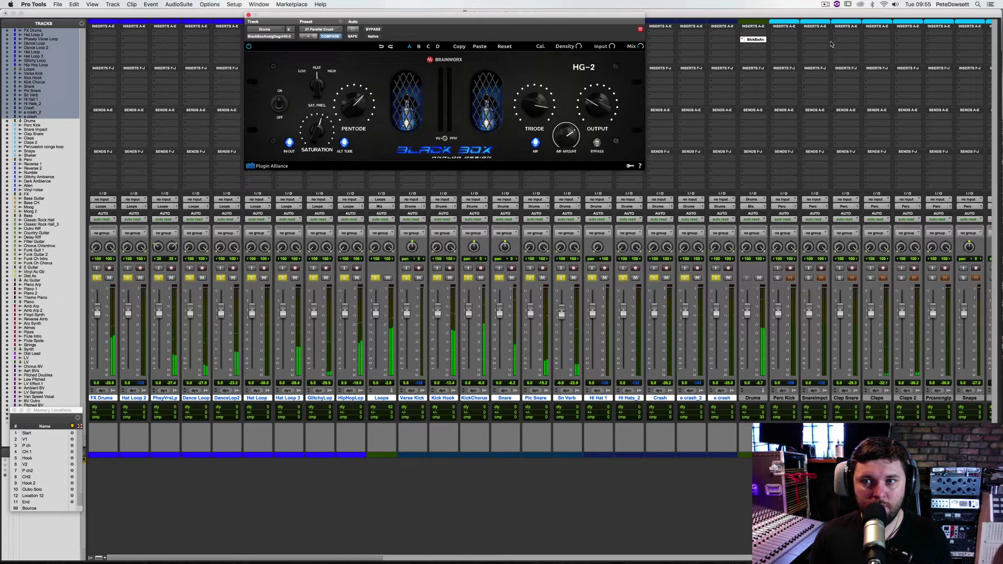
- Insert the SSLComp (stereo) plug-in in the Drums track's third insert slot
click(744, 39)
click(748, 38)
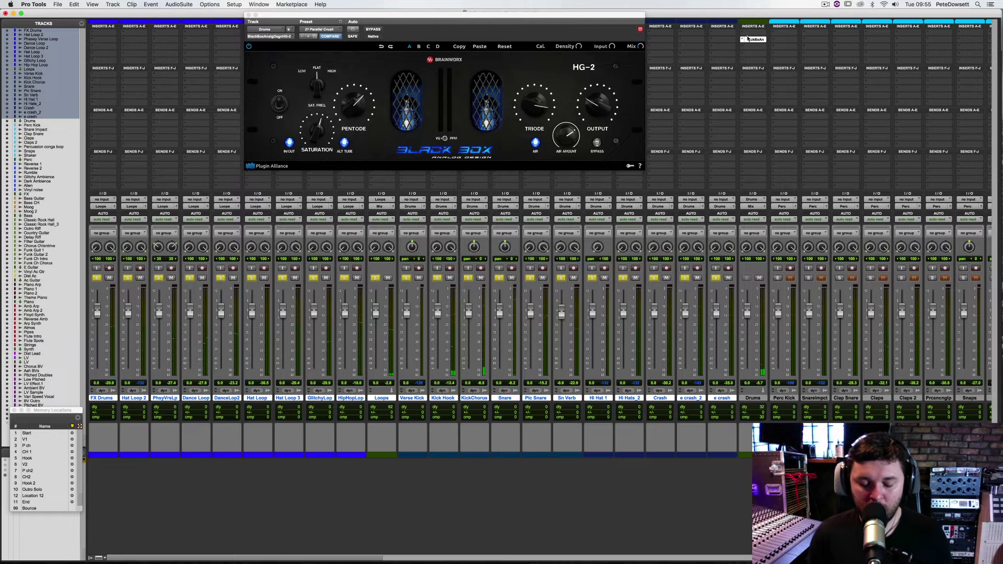
click(748, 38)
text(sslco)
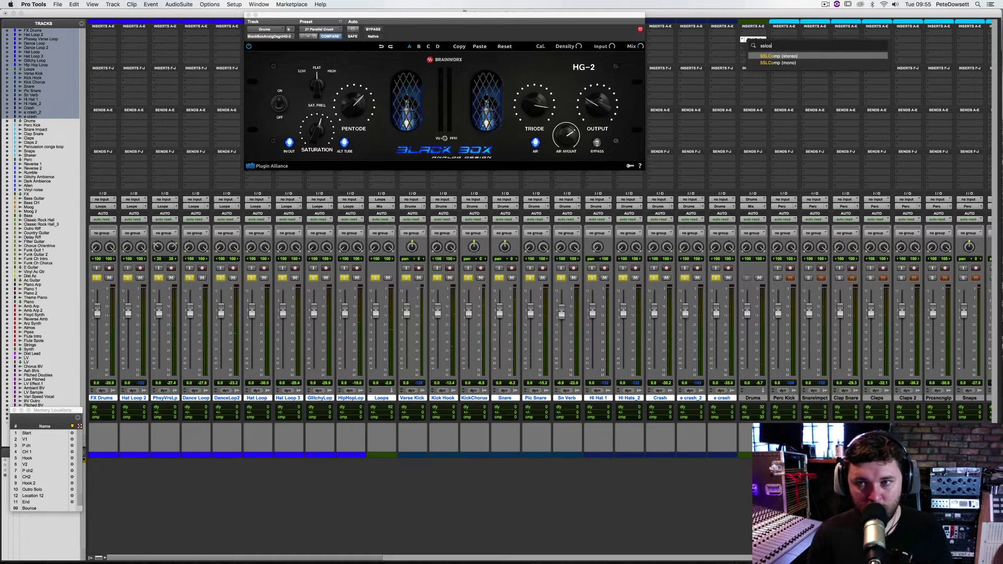
key(Return)
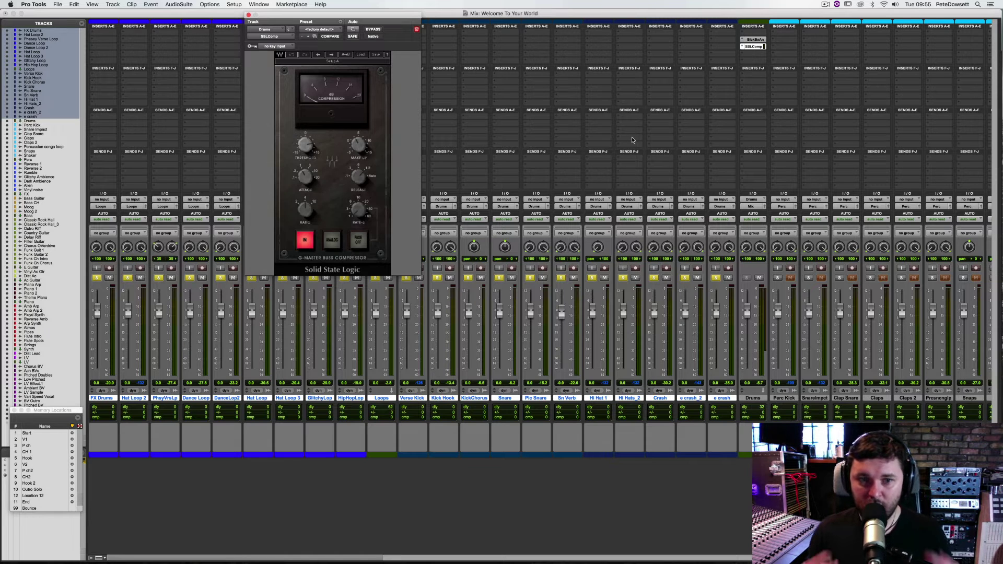
- Adjust the SSLComp's threshold, attack and release during playback and compare the drums with the compressor bypassed
key(space)
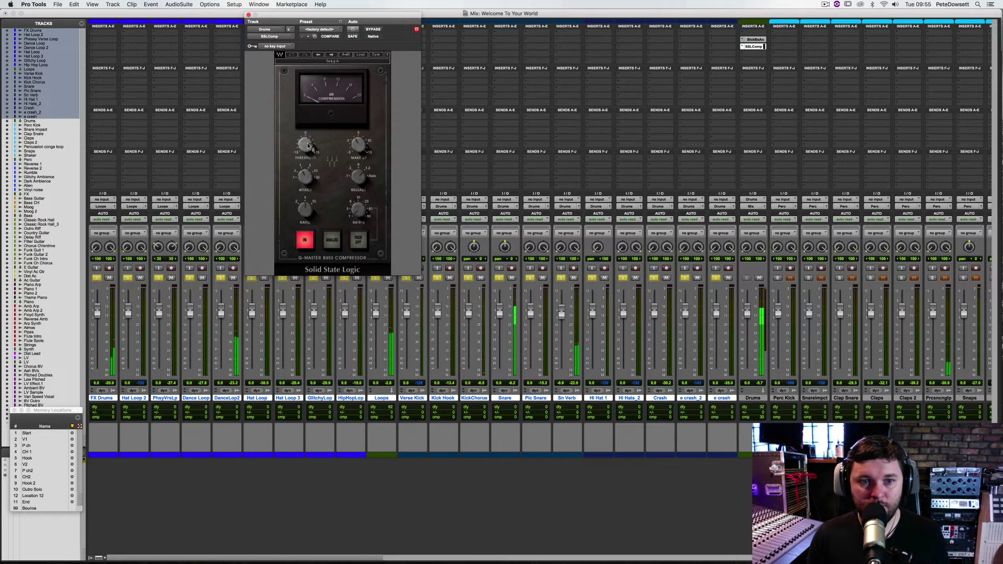
drag(307, 145, 309, 146)
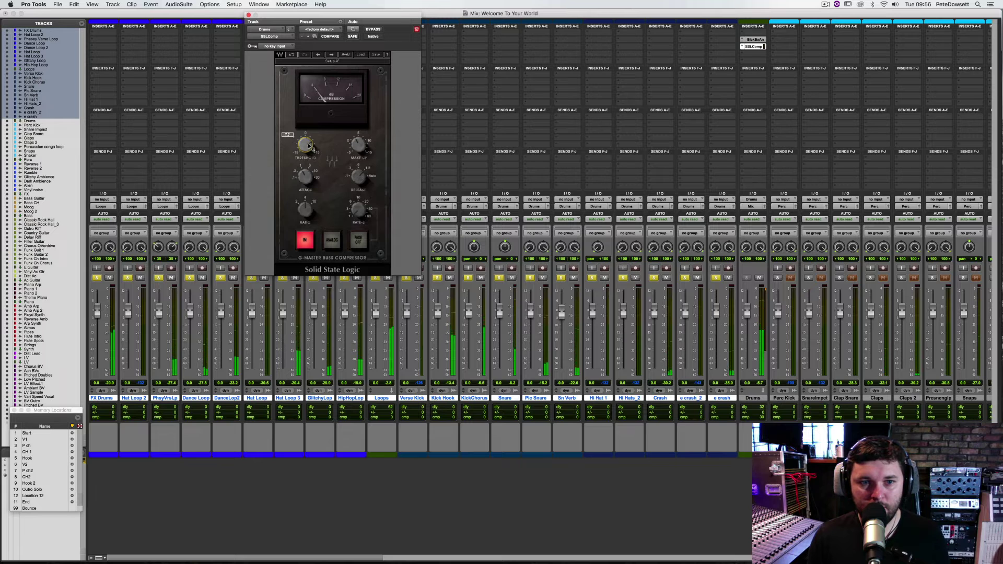
click(311, 177)
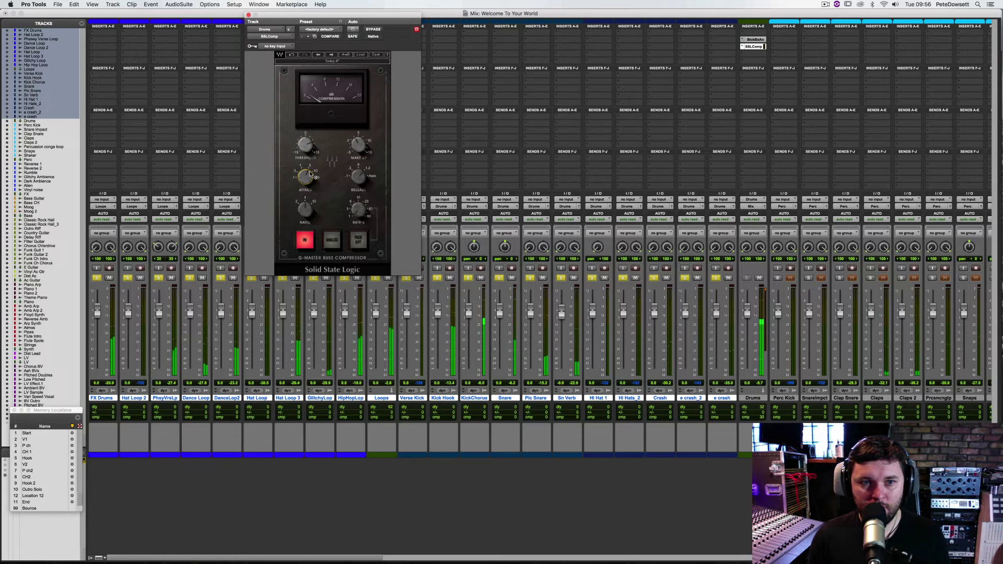
click(363, 180)
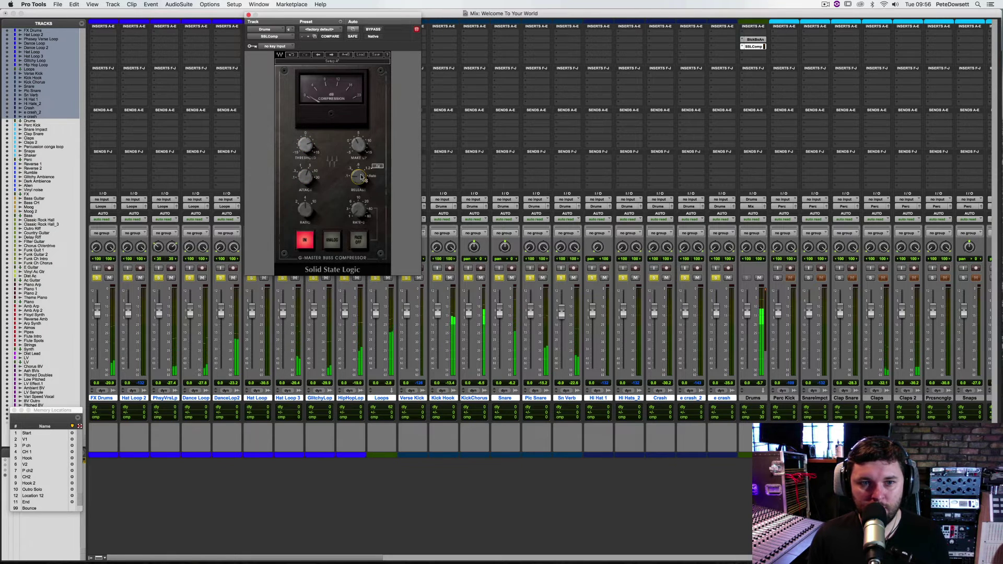
click(375, 30)
click(375, 30)
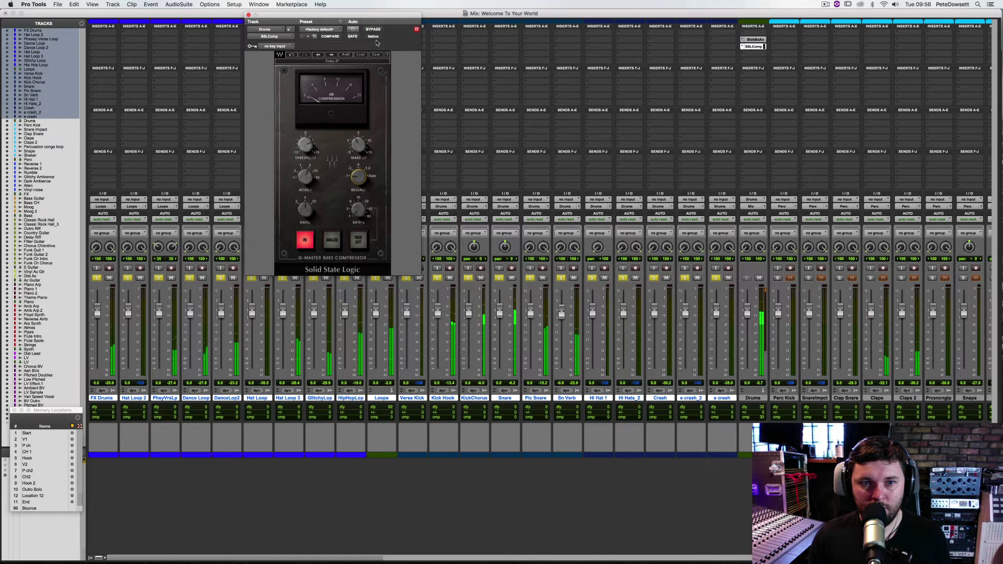
- Adjust the SSLComp's make-up gain and compare its level with bypass, leaving the compressor active
click(357, 137)
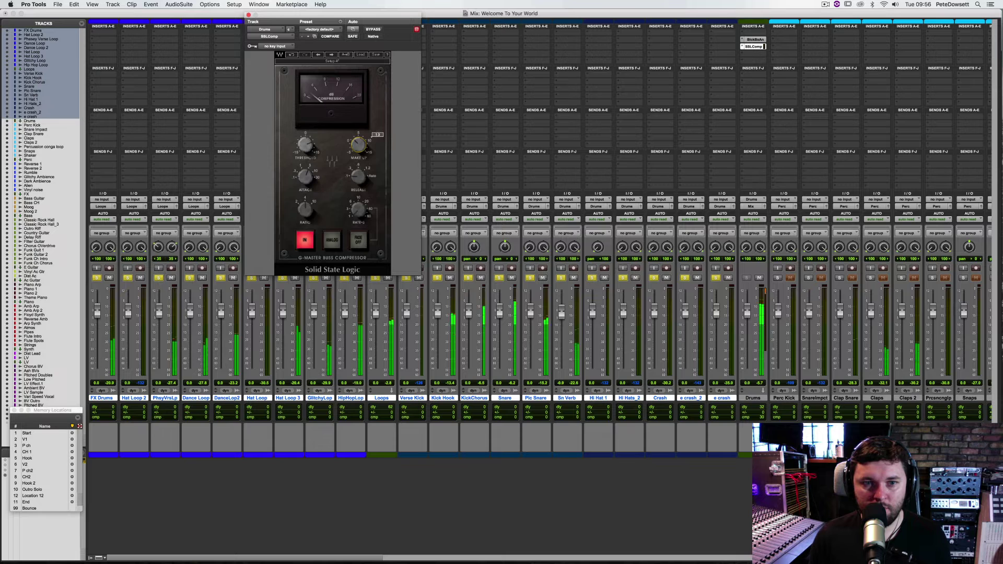
click(374, 30)
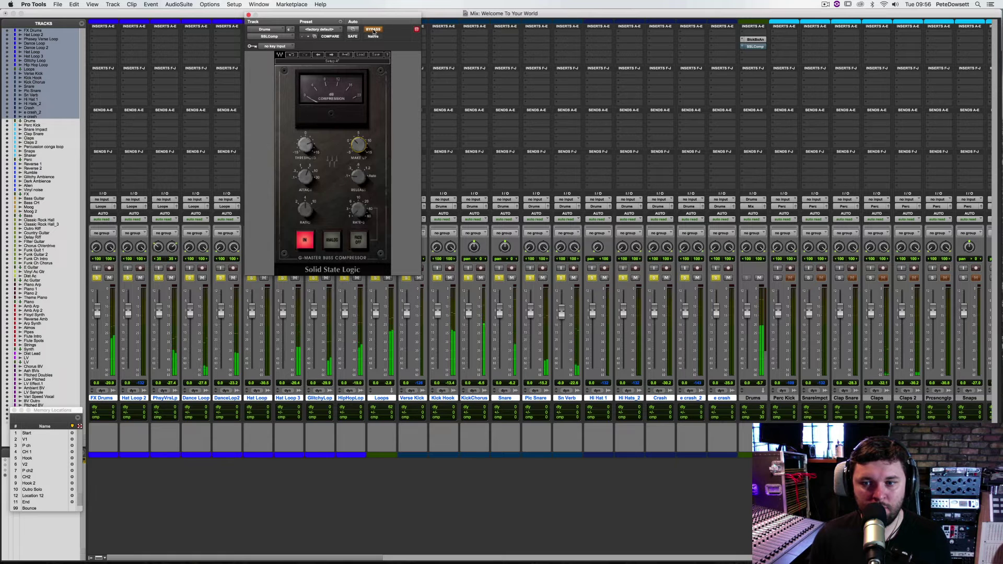
click(374, 30)
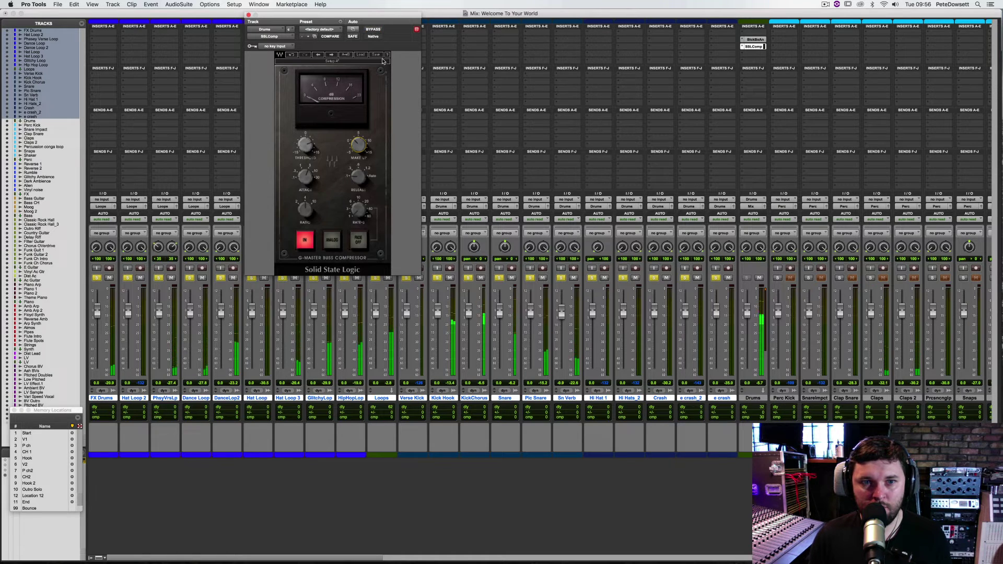
- Insert Ozone 8 Exciter (stereo) in the Drums track's fourth insert slot and dismiss the iZotope update notice
click(752, 399)
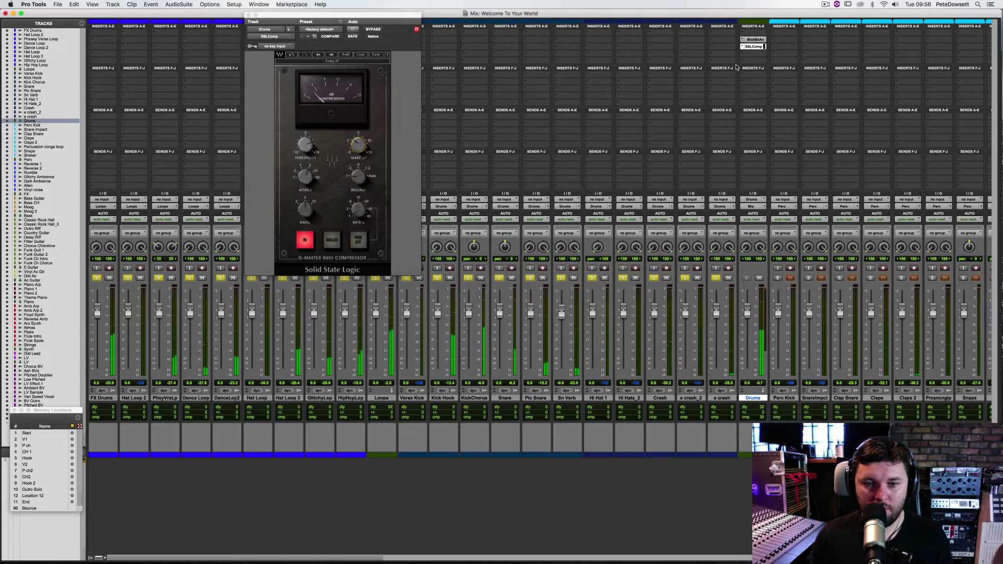
click(746, 47)
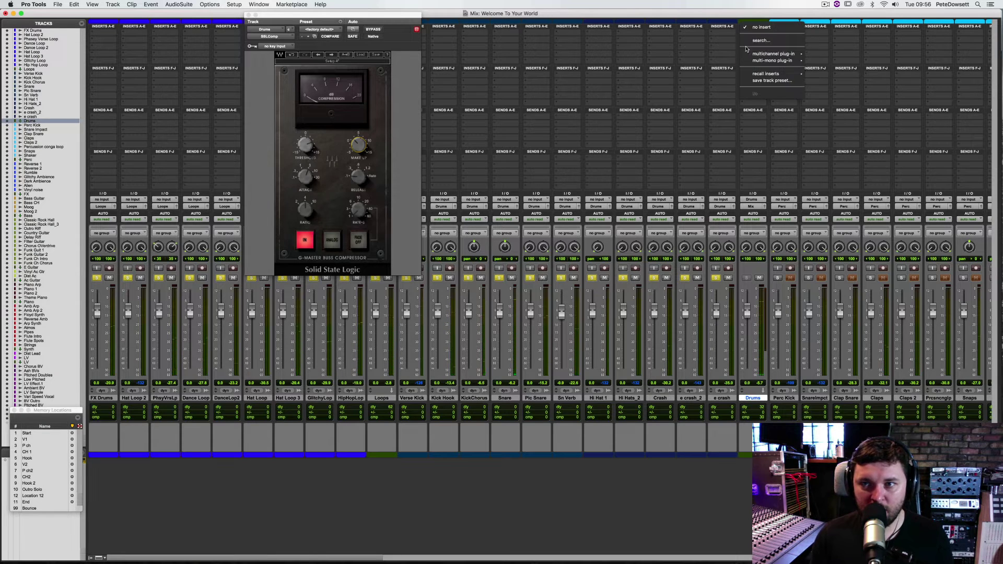
click(748, 46)
text(exci)
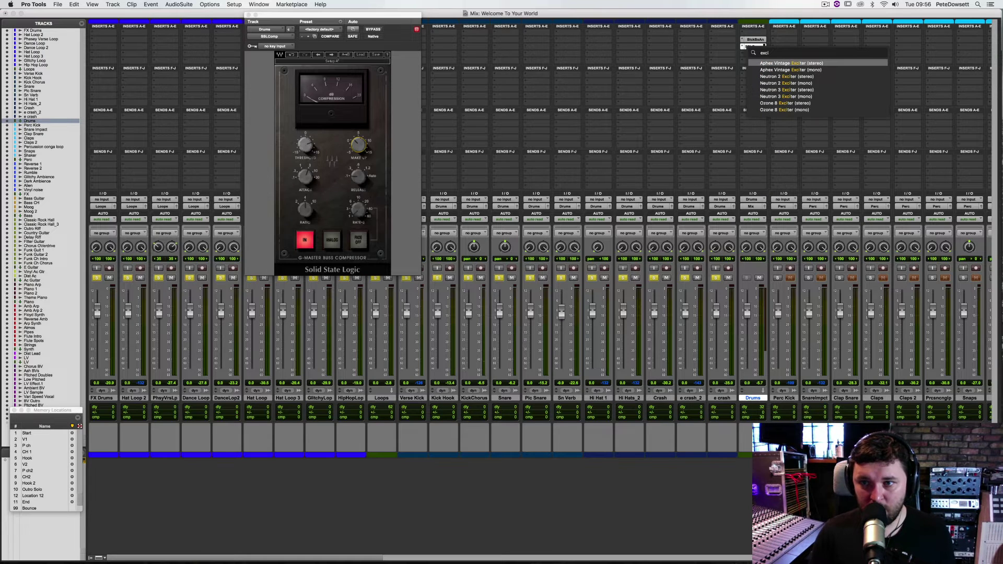
click(775, 107)
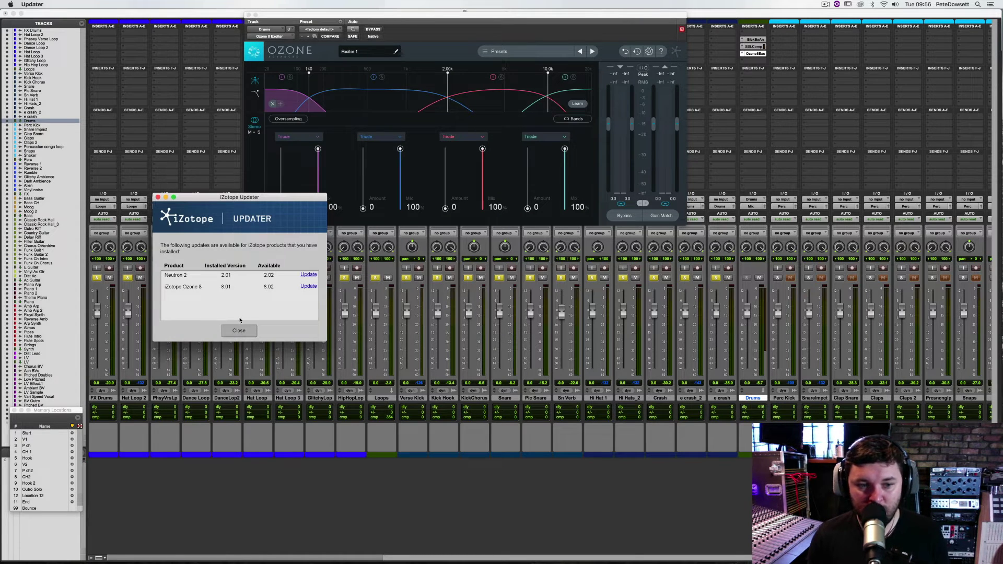
click(239, 330)
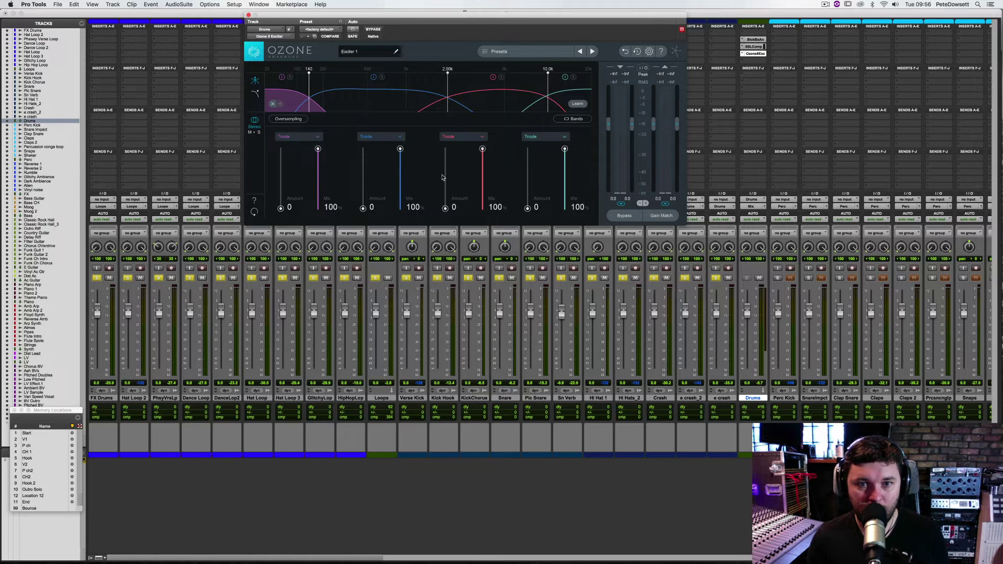
- Set the Exciter's third band to amount 7.6, mix 51.6 and the fourth to amount 7.5, mix 59.5, and compare with bypass during playback
mouse_move(448, 197)
mouse_down()
mouse_move(445, 172)
mouse_move(482, 165)
mouse_move(482, 178)
mouse_move(445, 178)
mouse_up()
drag(527, 208, 527, 179)
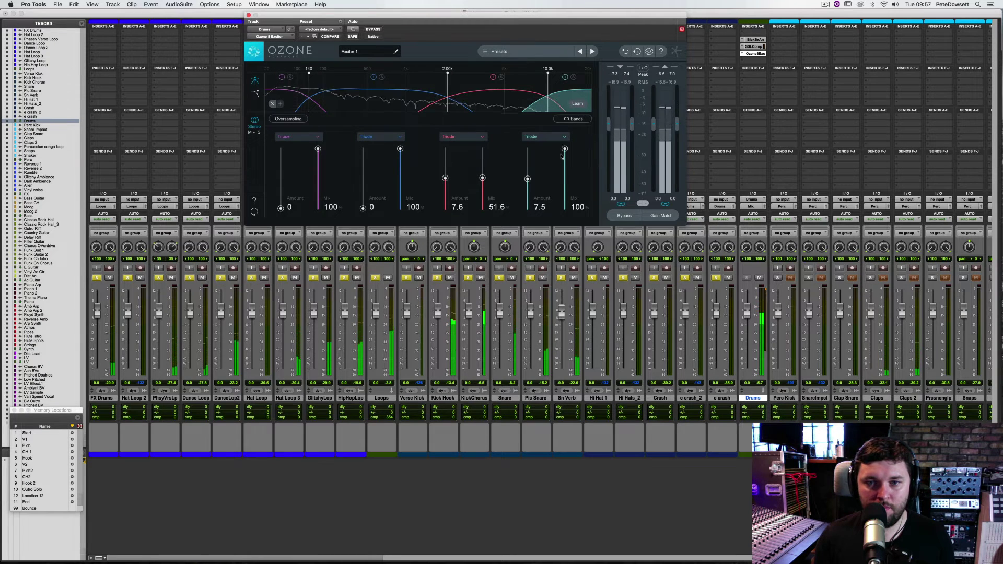
drag(564, 150, 563, 181)
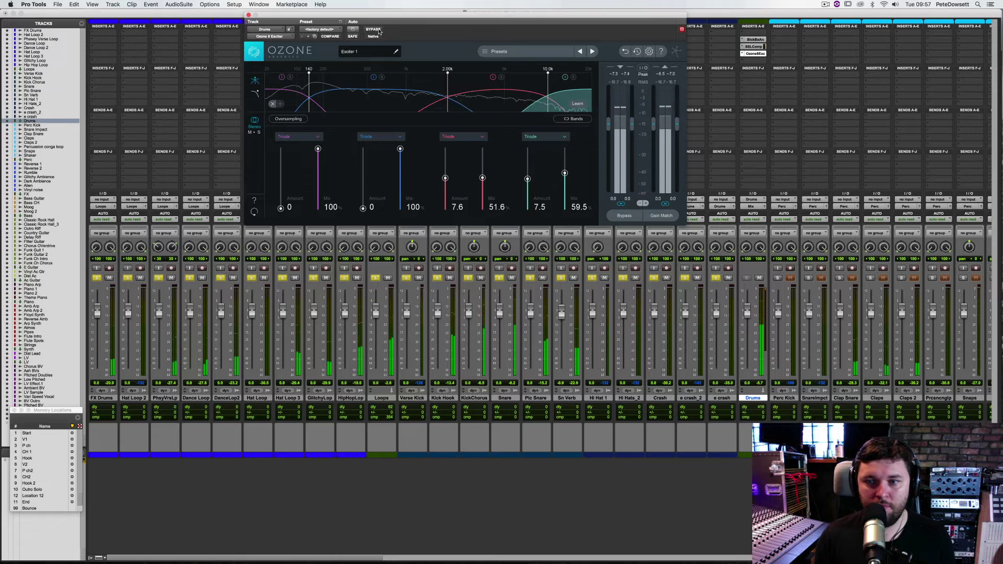
click(374, 29)
click(378, 30)
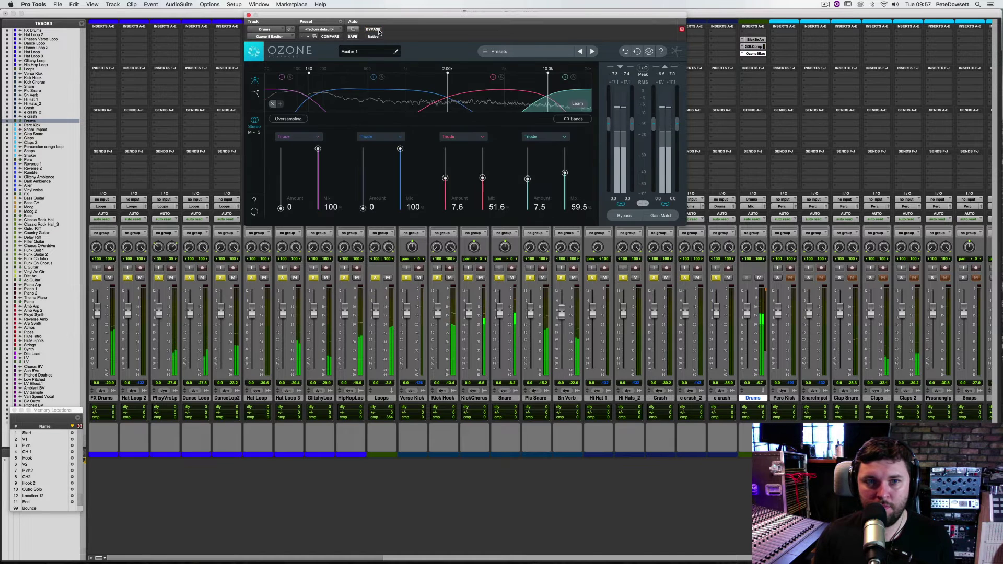
- Set the Exciter's lowest band to amount 7.7 and mix 48.4 during playback, and stop playback
drag(280, 208, 317, 183)
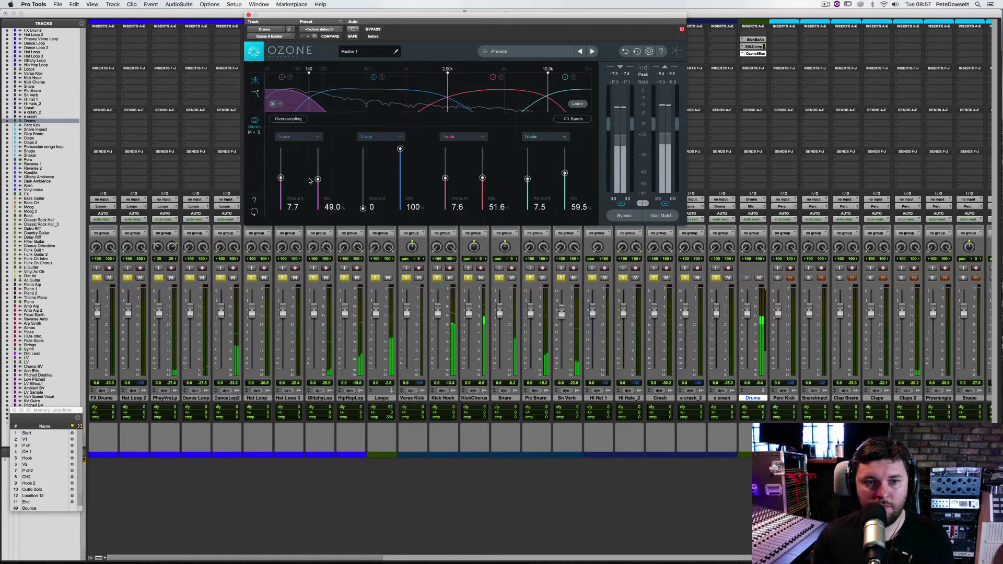
drag(318, 179, 317, 180)
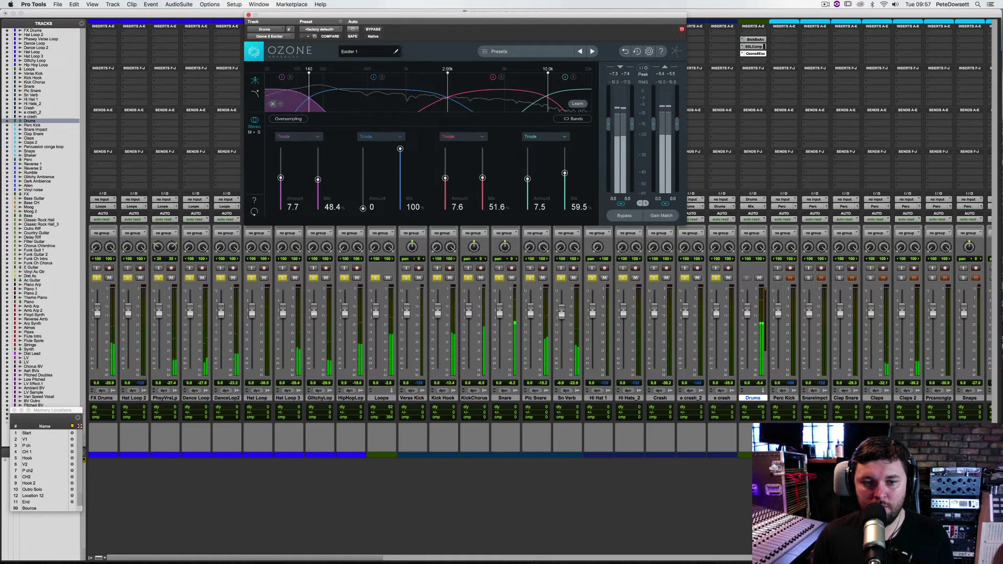
key(space)
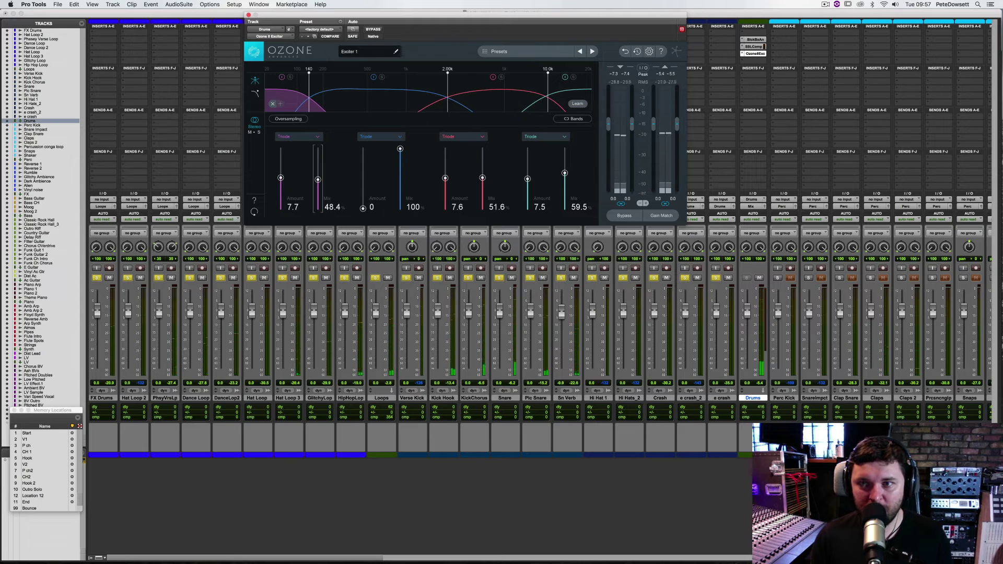
- Compare the Drums track with all its inserts bypassed and active during playback, and clear the solo on every track
click(762, 308)
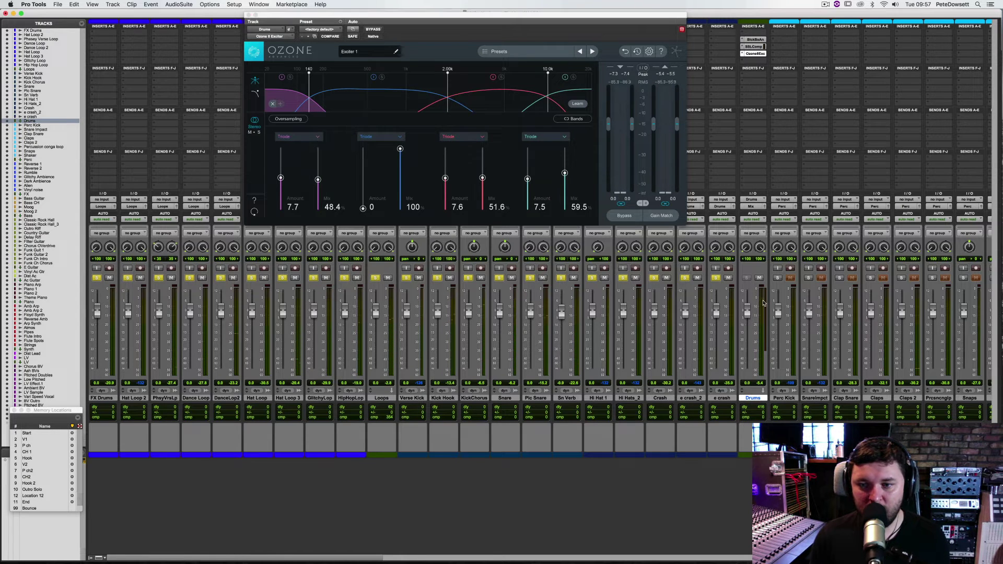
key(space)
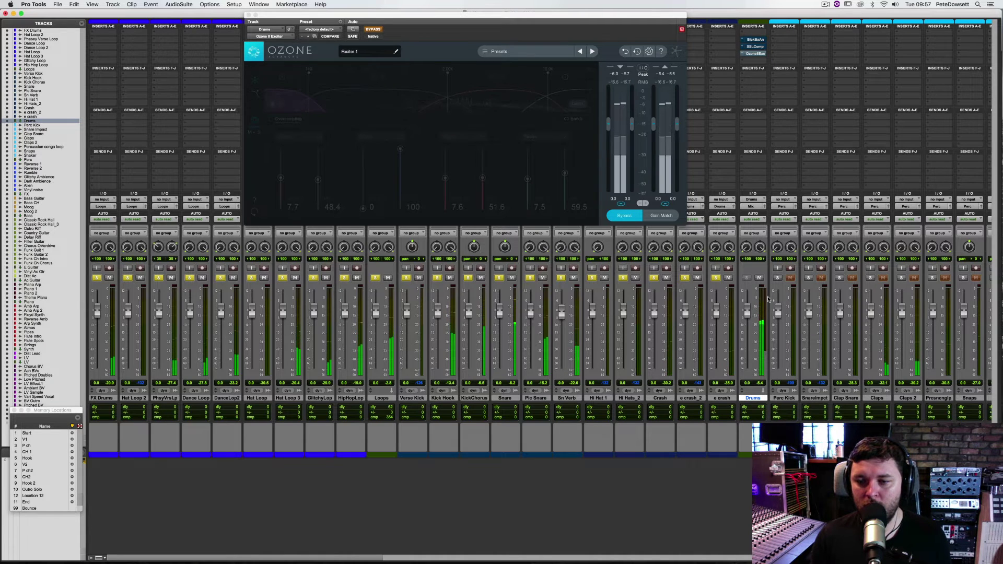
key(super+shift+1)
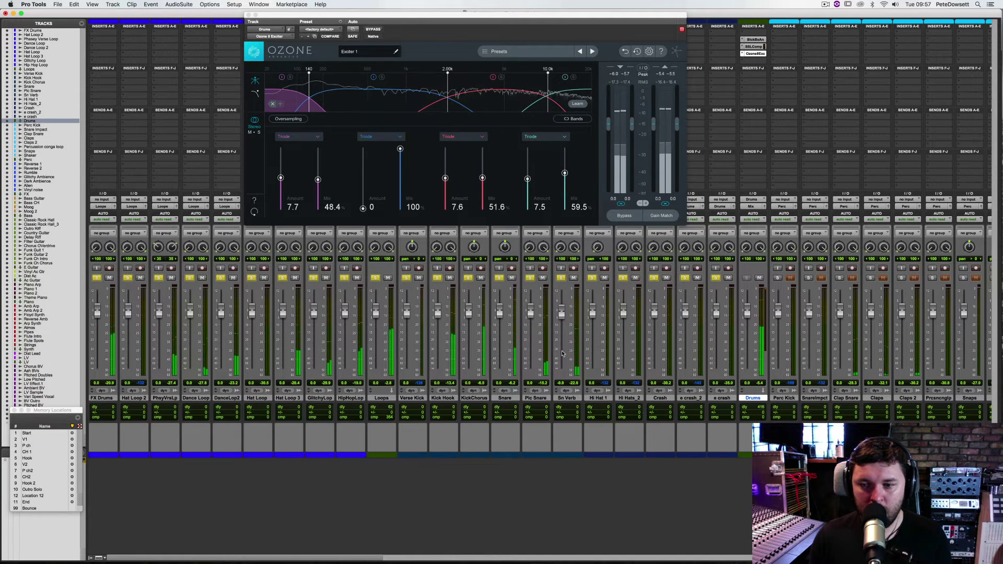
key(space)
alt+click(529, 278)
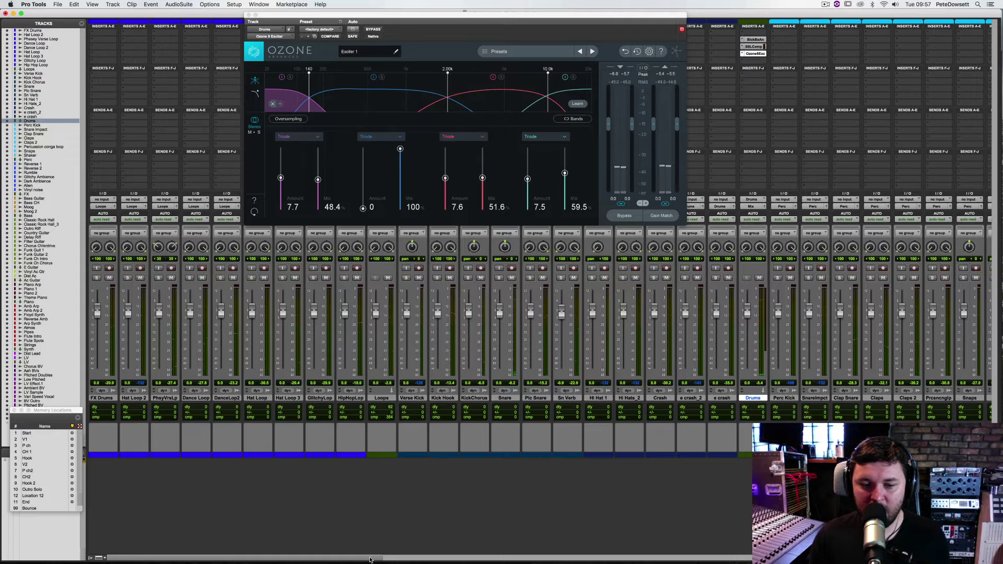
- Play the song with the tracks from Perc Kick to Shaker soloed, and clear their solo
drag(369, 560, 474, 561)
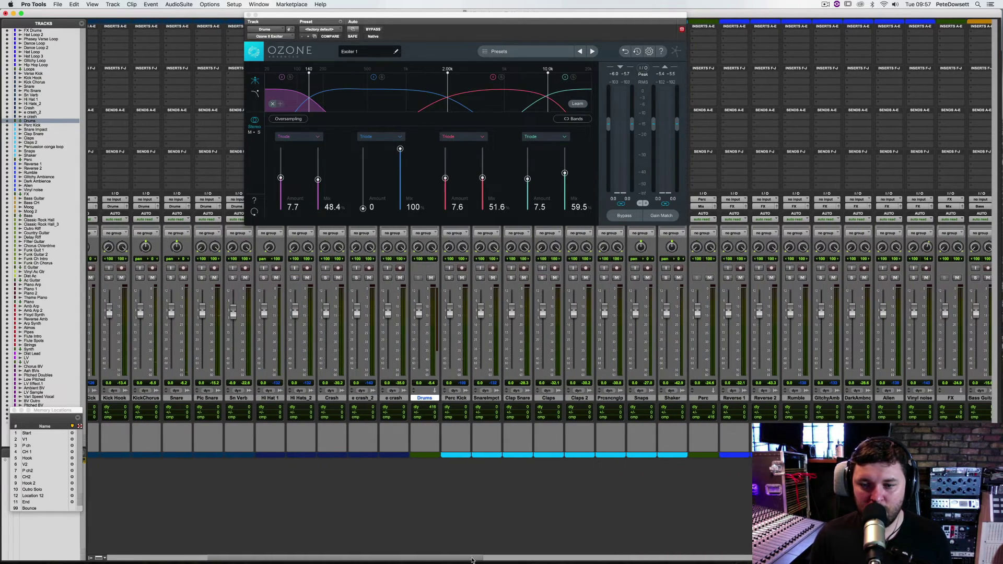
key(space)
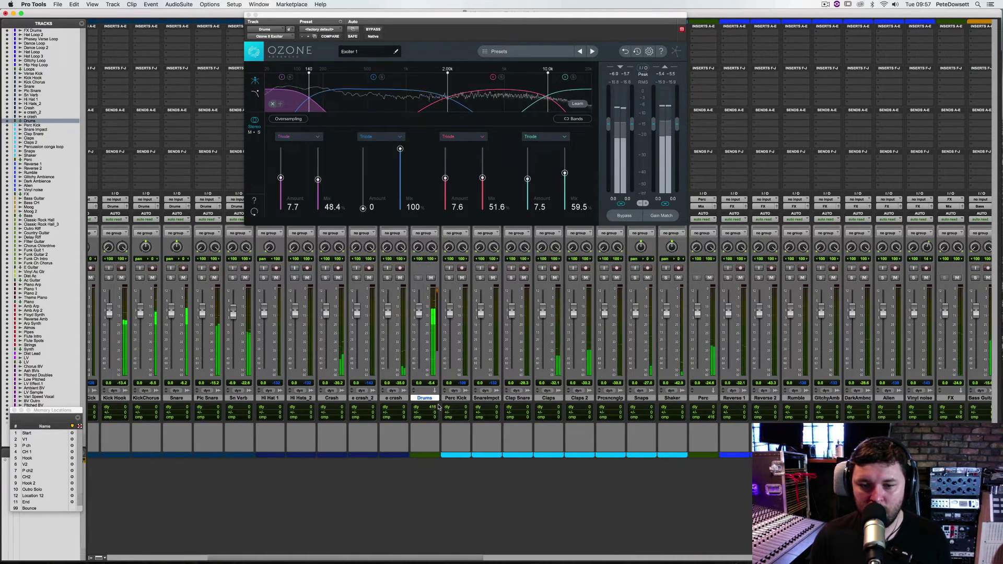
click(427, 400)
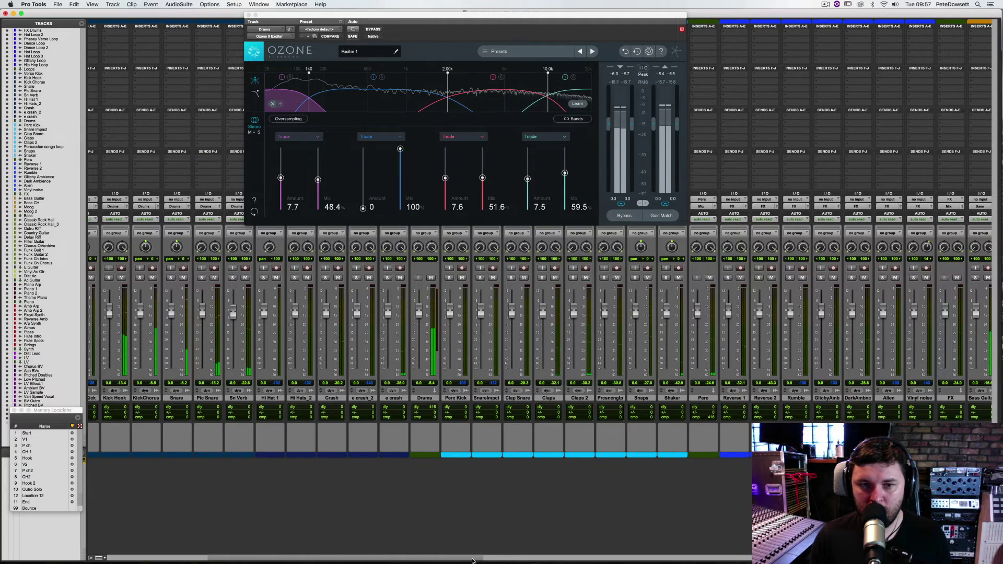
drag(474, 561, 533, 560)
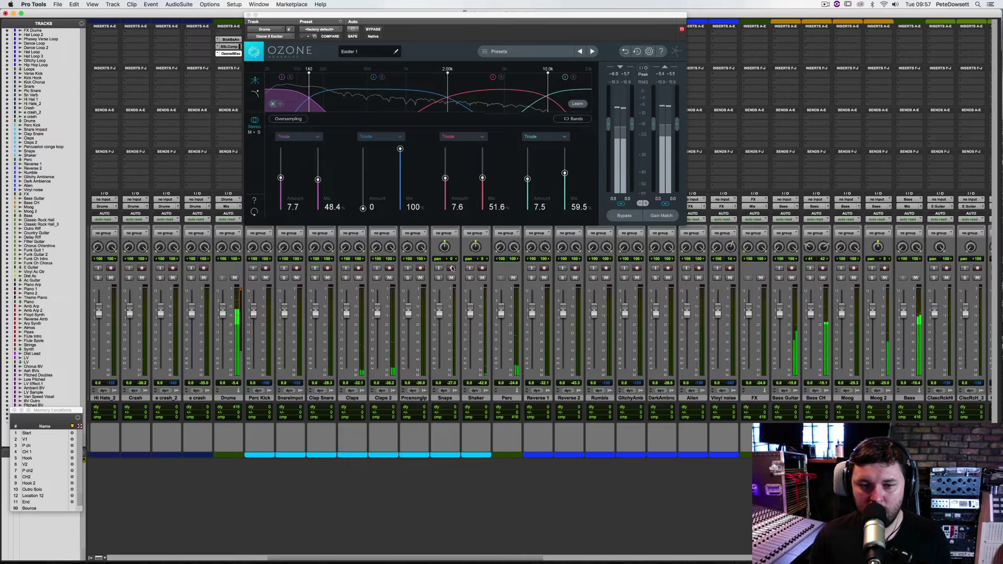
click(271, 397)
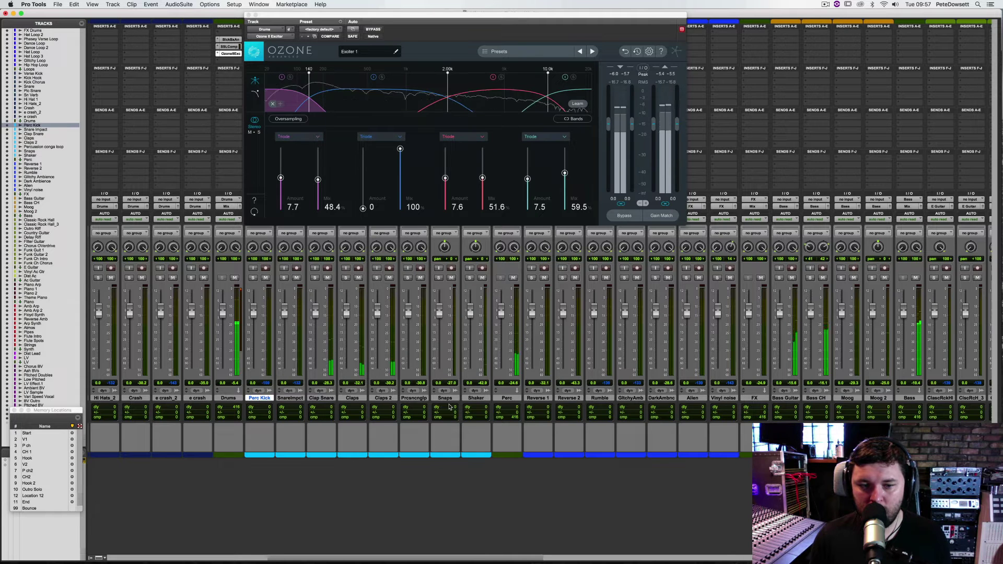
shift+click(476, 398)
click(378, 278)
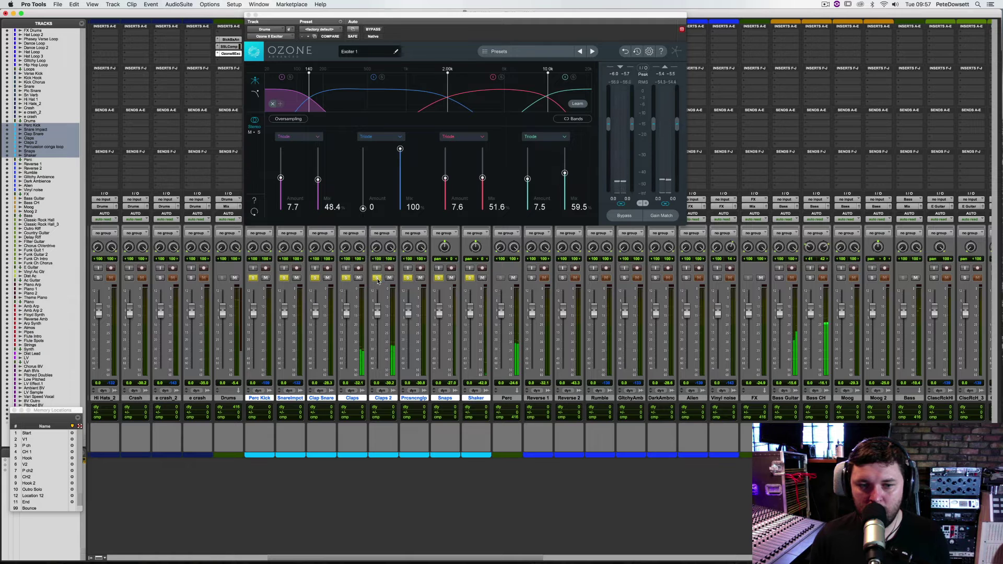
click(377, 277)
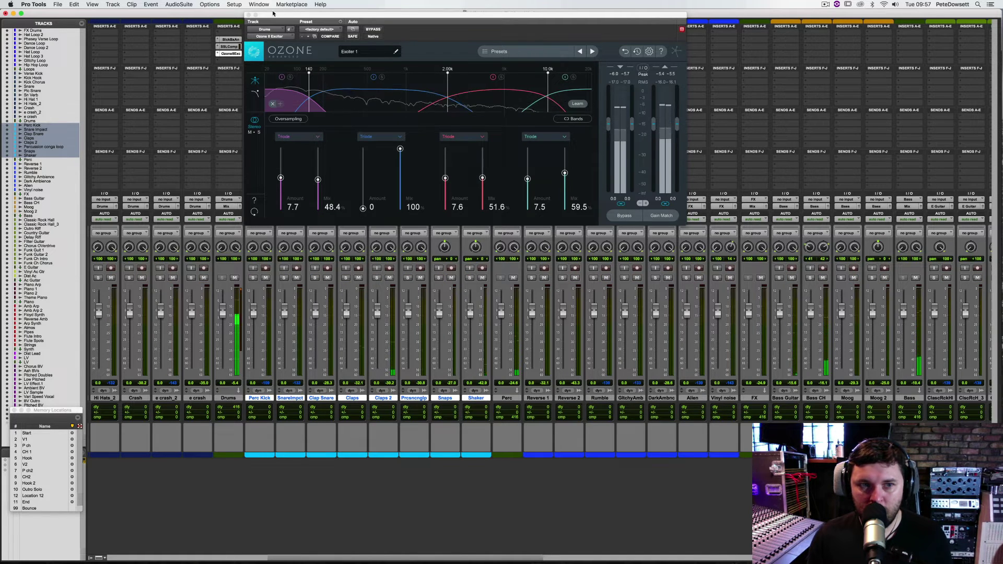
- Copy the Drums track's HG-2, SSLComp and Ozone 8 Exciter inserts to the Perc track and compare them bypassed and active during playback
click(248, 16)
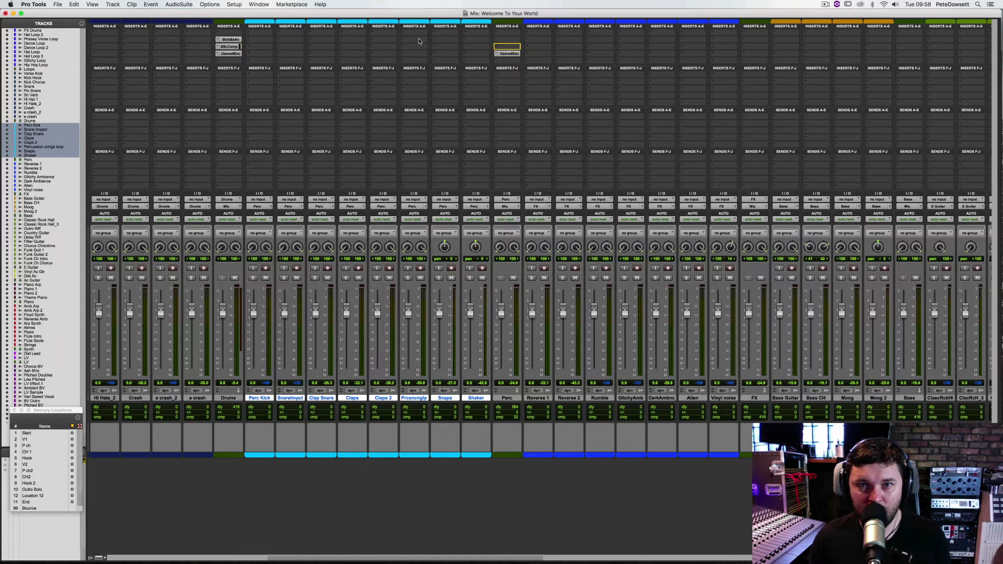
drag(233, 46, 507, 46)
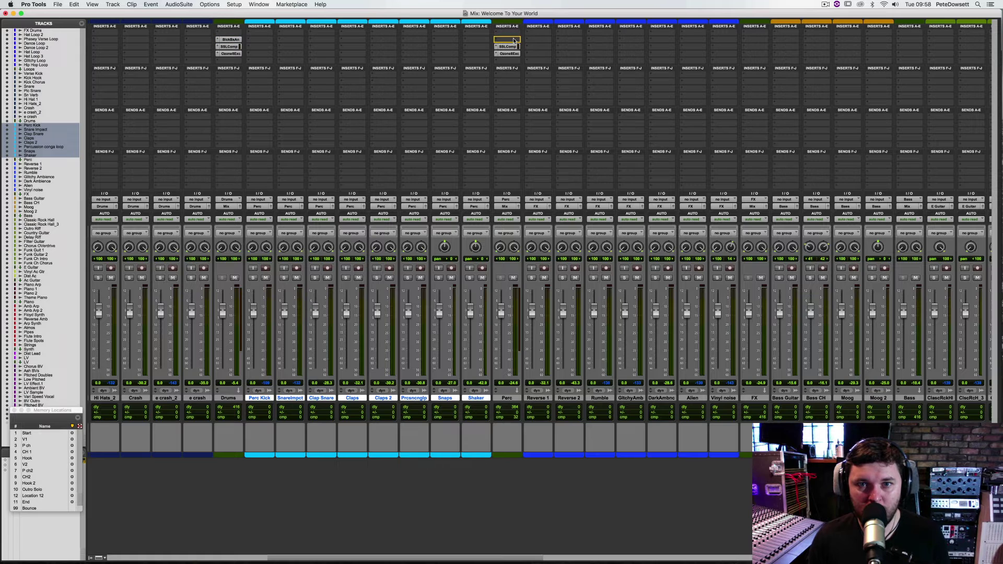
key(space)
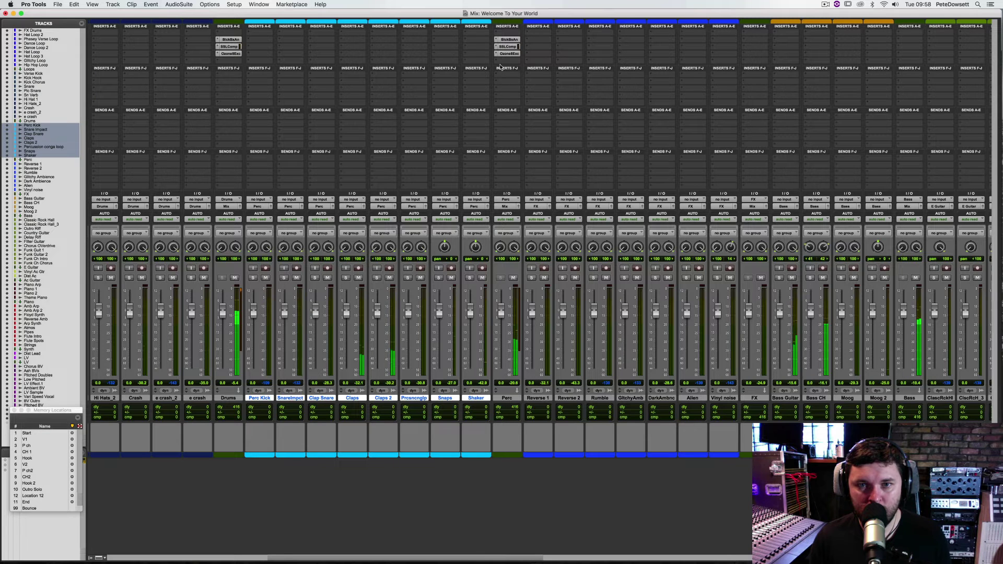
click(507, 398)
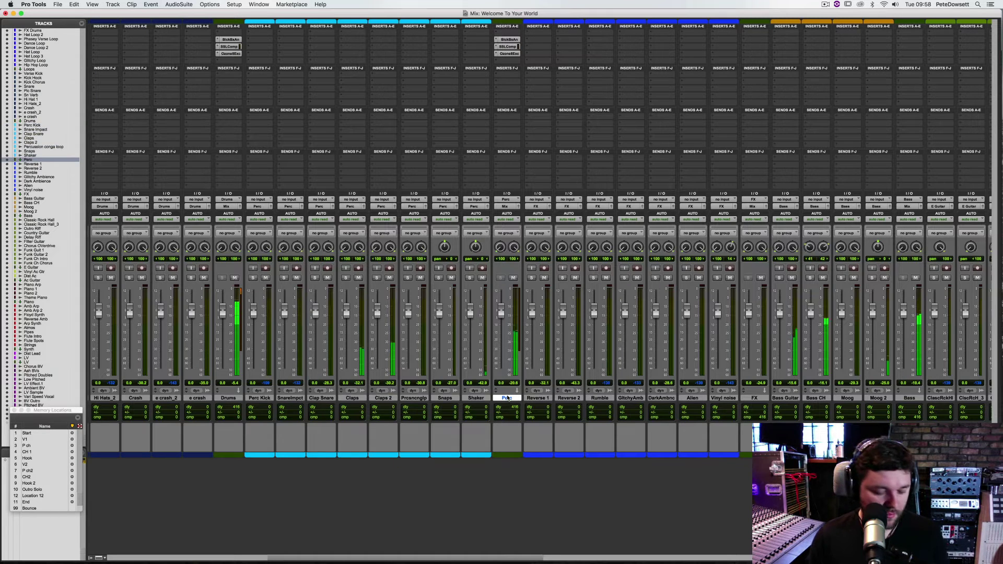
key(shift+a)
key(shift+a)
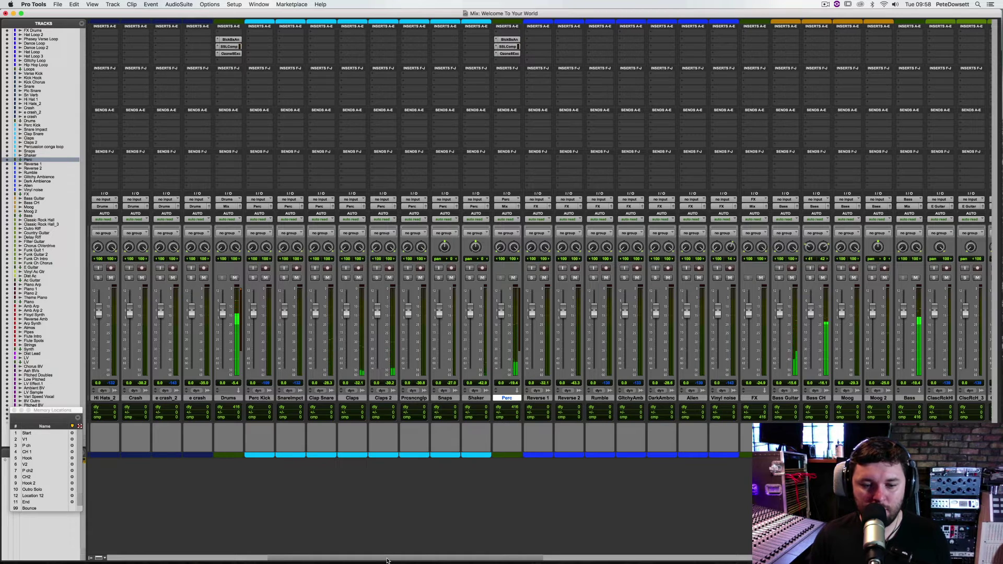
- Select the bass tracks from Bass Guitar to Moog 2 during playback
scroll(325, 413, right, 6)
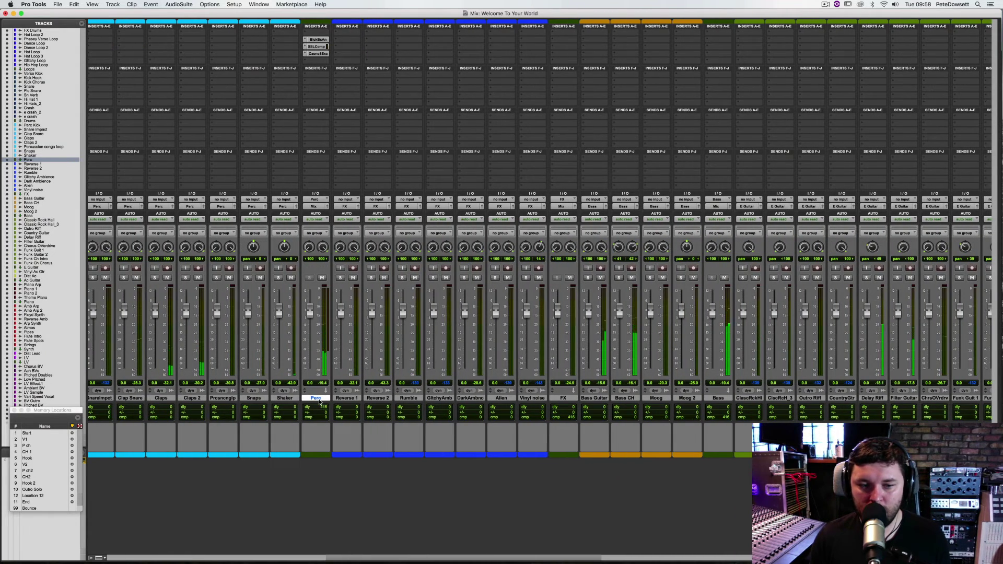
click(381, 486)
drag(454, 558, 456, 558)
scroll(420, 400, right, 5)
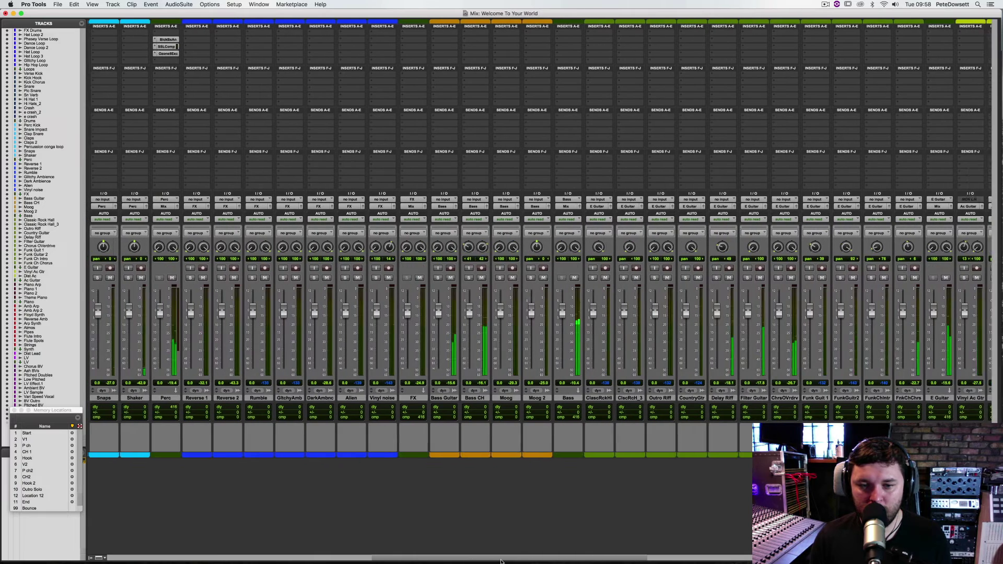
click(419, 398)
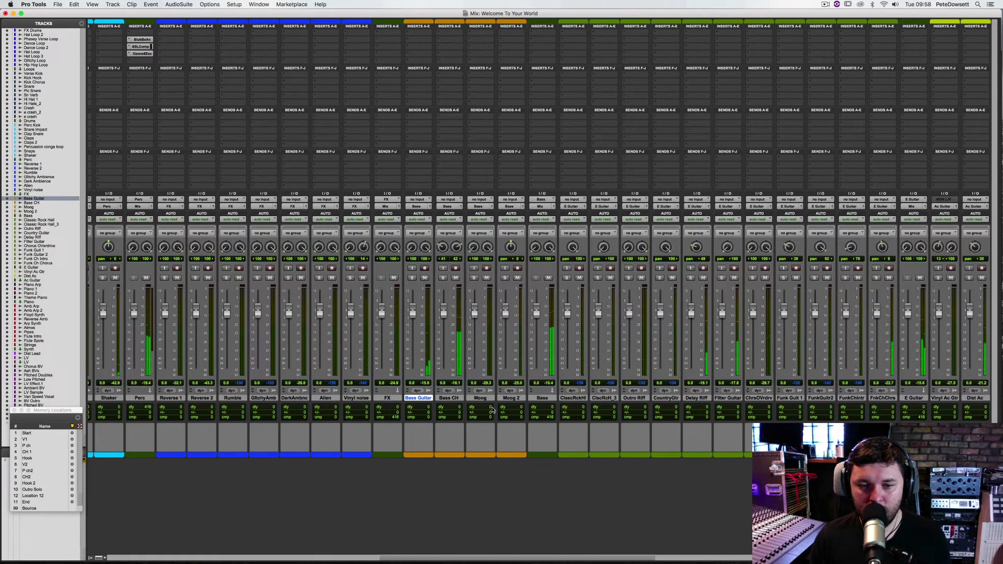
shift+click(506, 399)
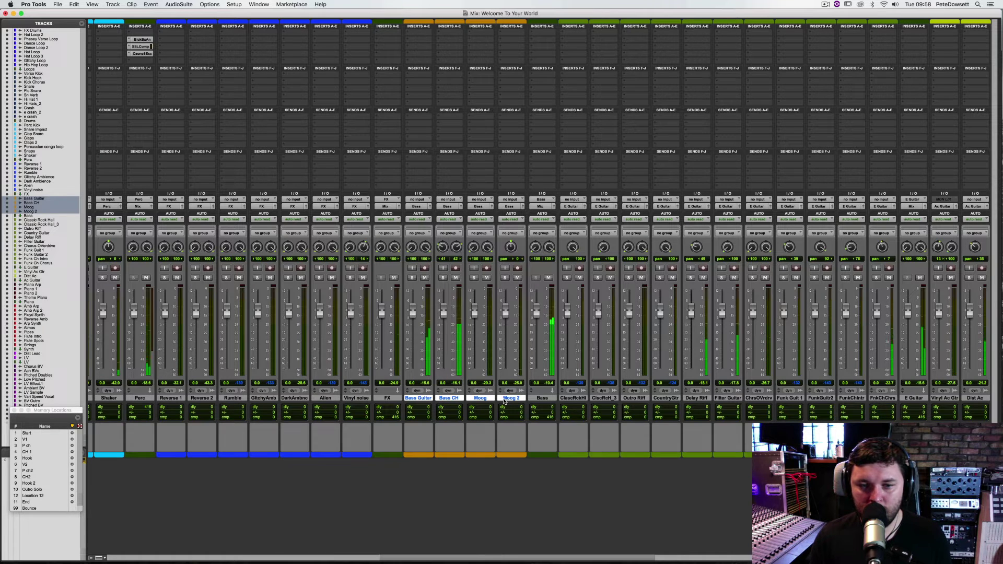
- Unlink the input and output levels of the Mix track's J37, adjust its output level, and check the track's SSLComp
drag(505, 559, 844, 559)
click(939, 33)
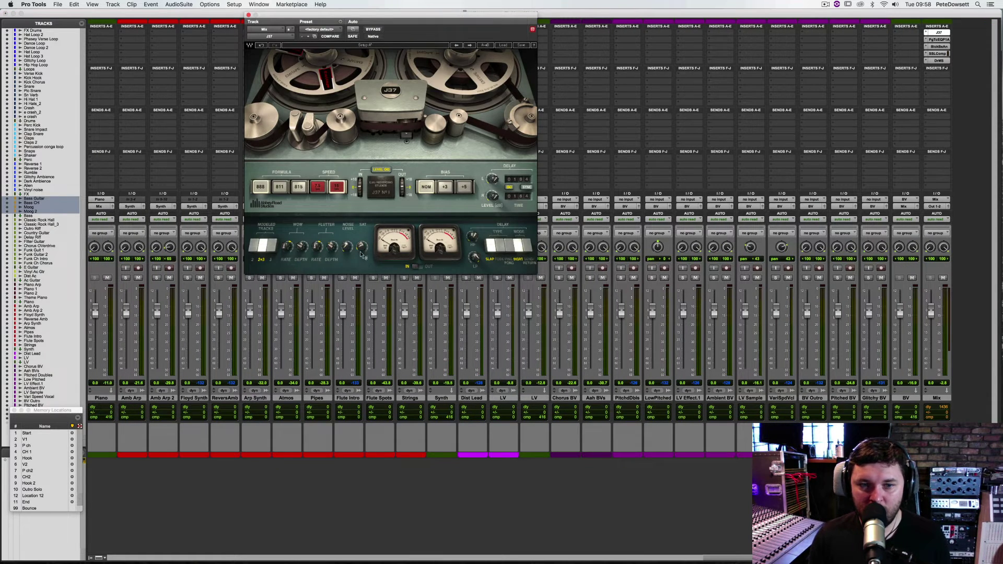
click(360, 188)
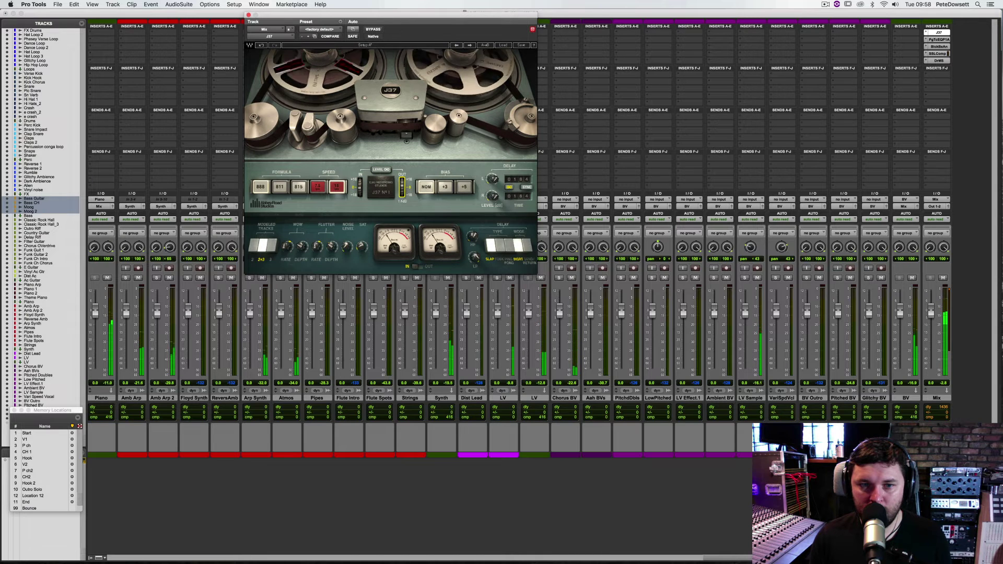
click(939, 53)
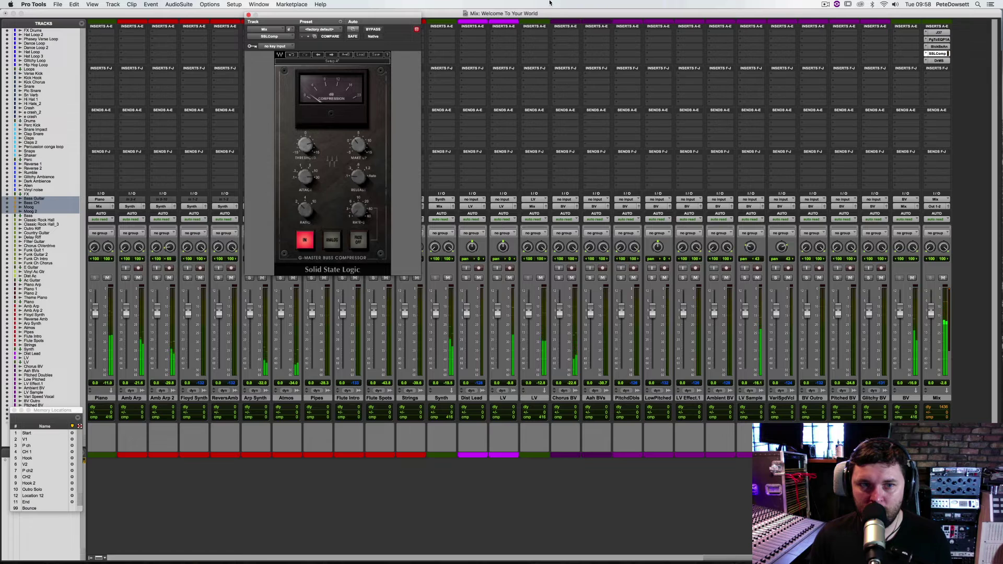
click(248, 15)
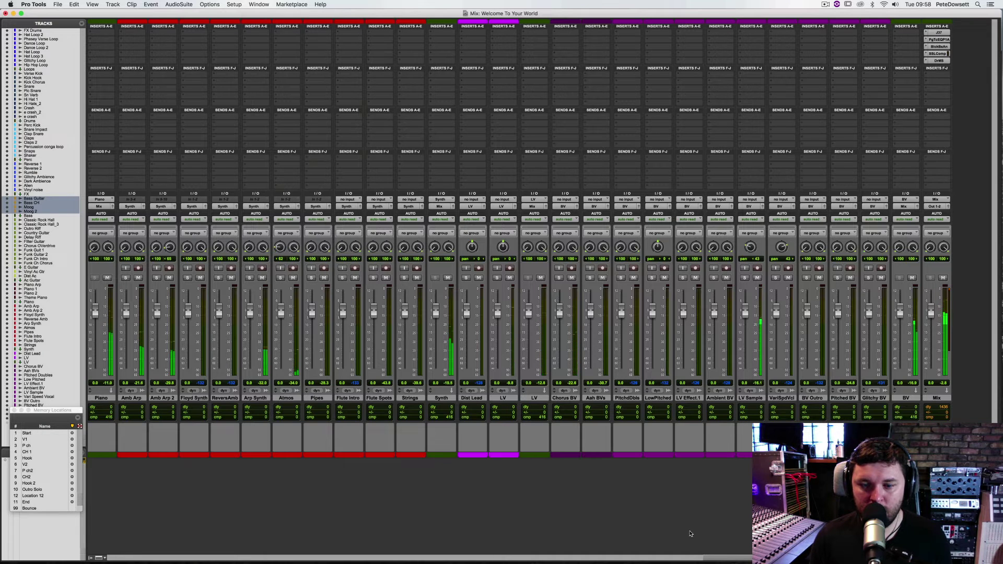
- Clear the track selection and insert CLA-2A (stereo) in the Bass track's third insert slot
drag(723, 557, 496, 556)
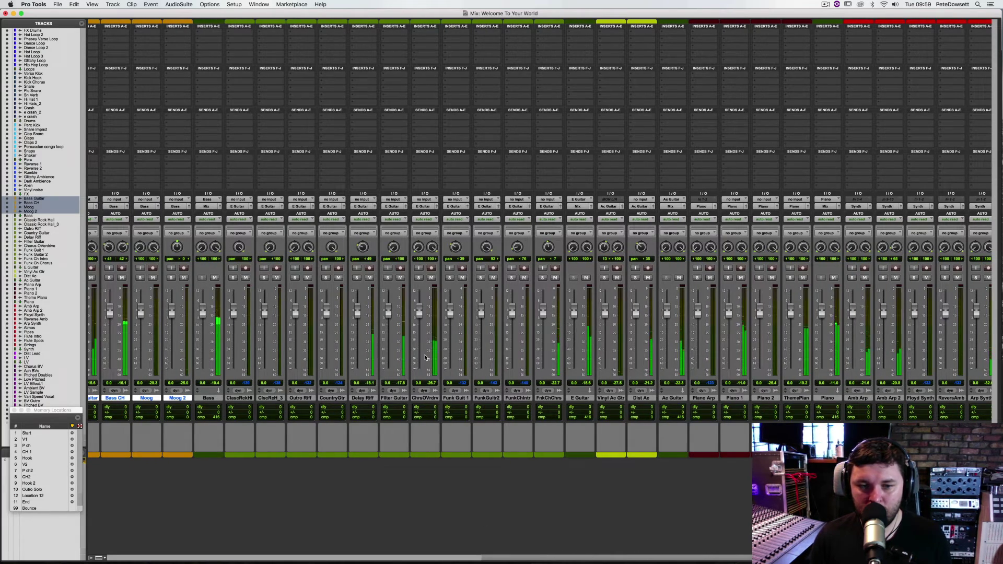
click(566, 561)
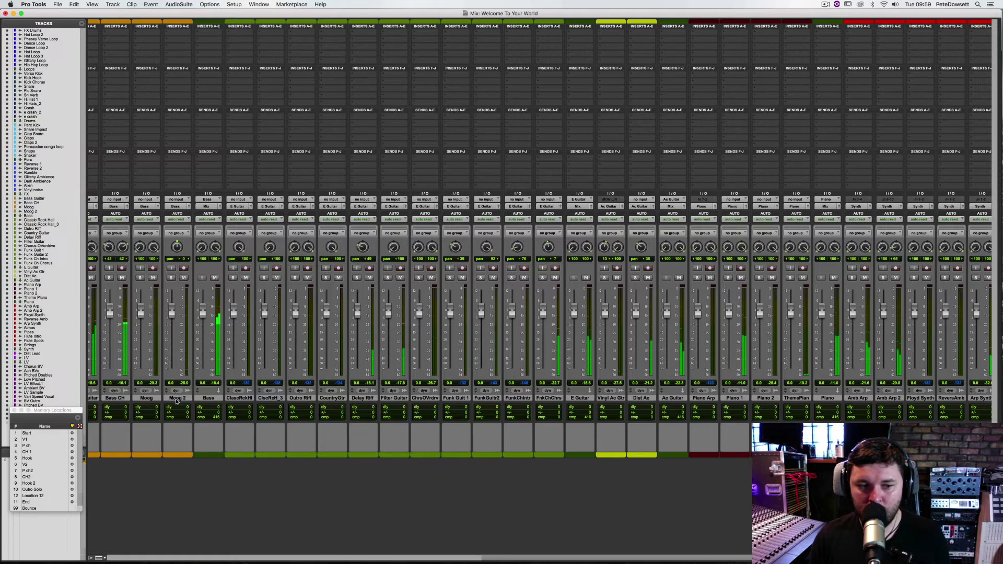
drag(567, 561, 463, 553)
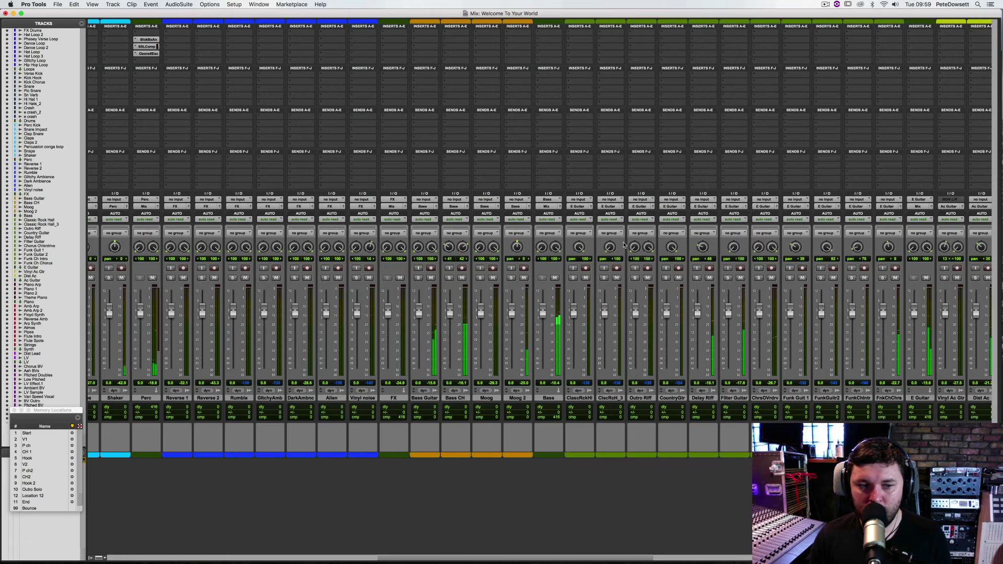
click(544, 38)
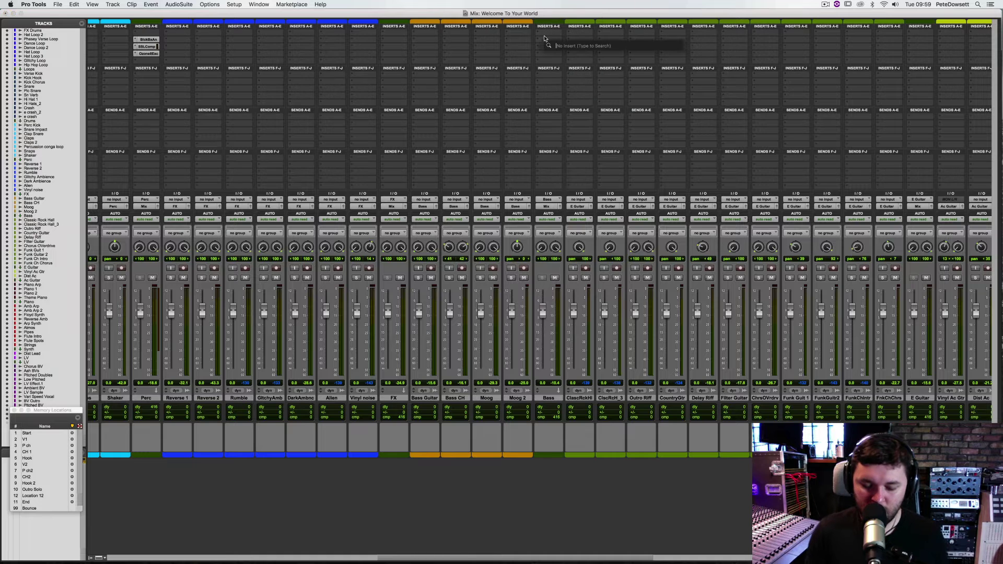
text(la)
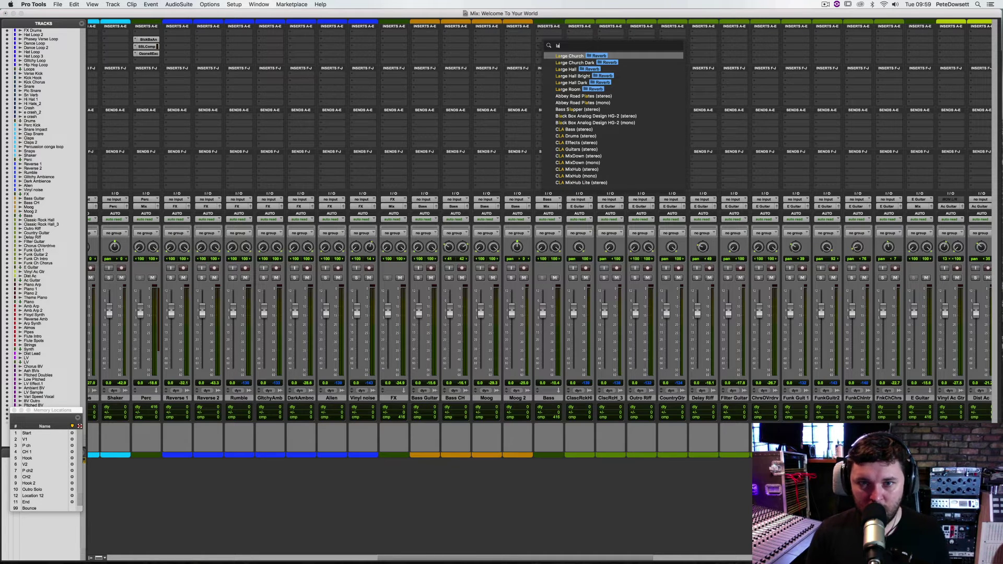
key(BackSpace)
key(BackSpace)
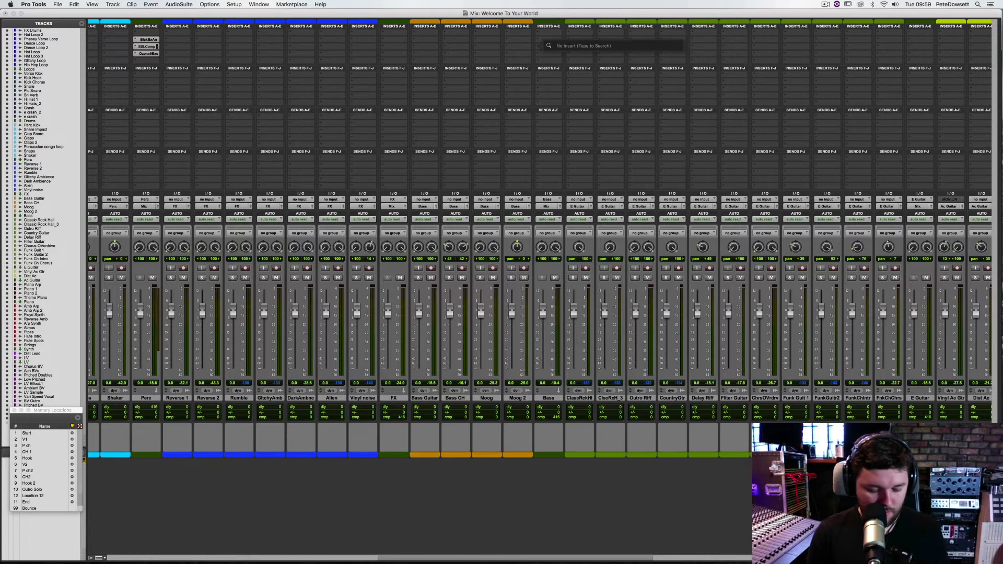
text(cla)
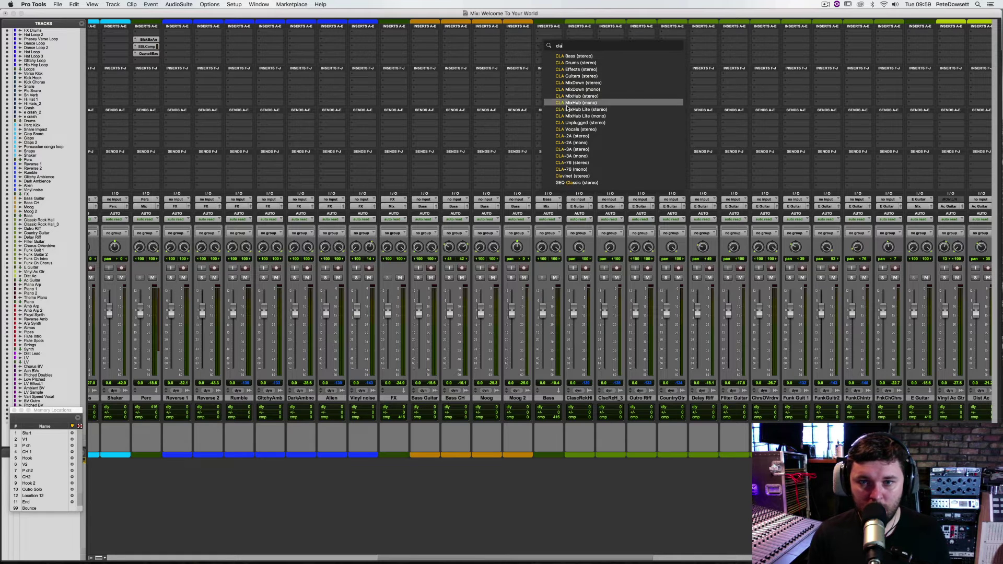
click(567, 133)
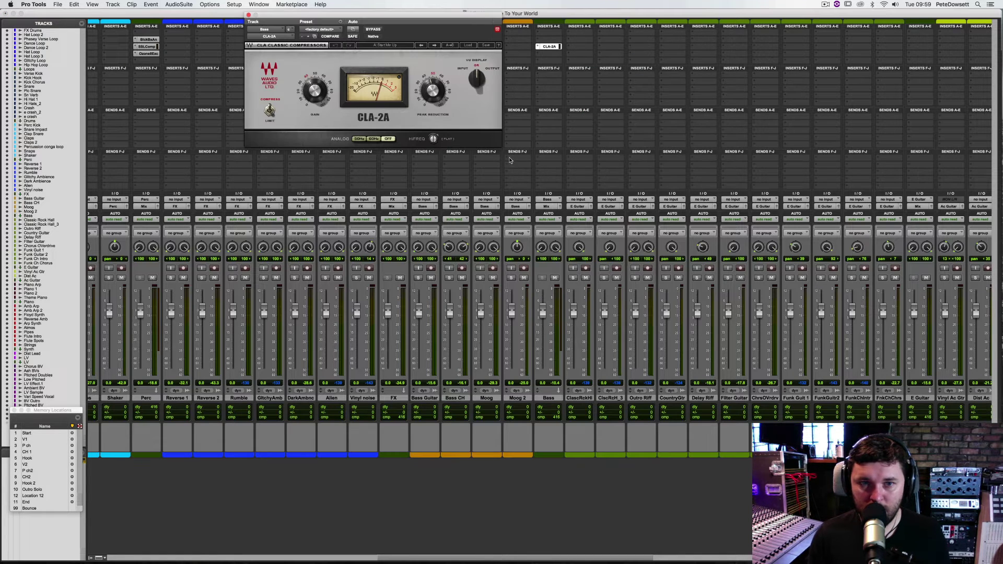
- Adjust the CLA-2A's gain, peak reduction and HiFreq on the Bass track during playback and compare with bypass
key(space)
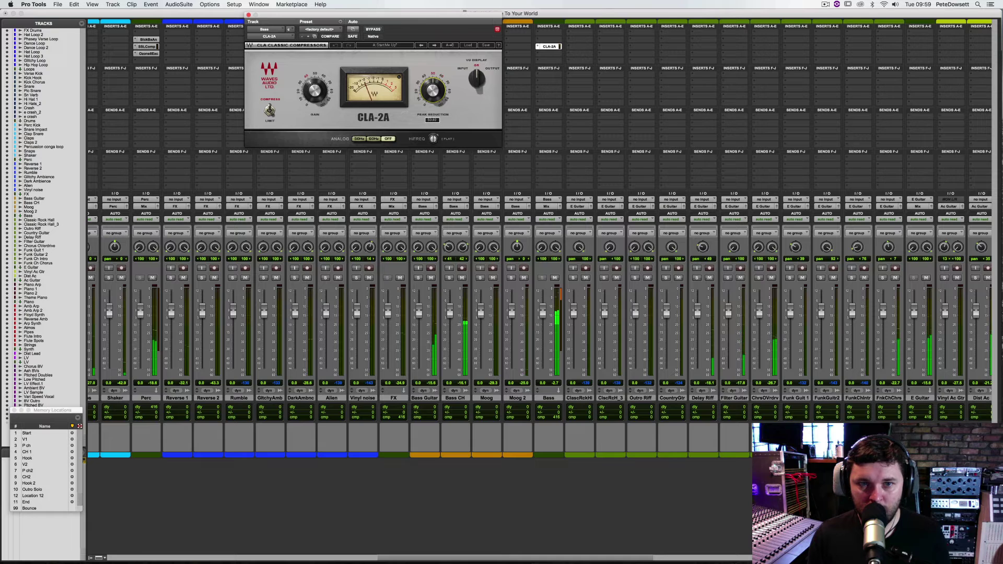
drag(312, 94, 312, 90)
drag(430, 145, 430, 140)
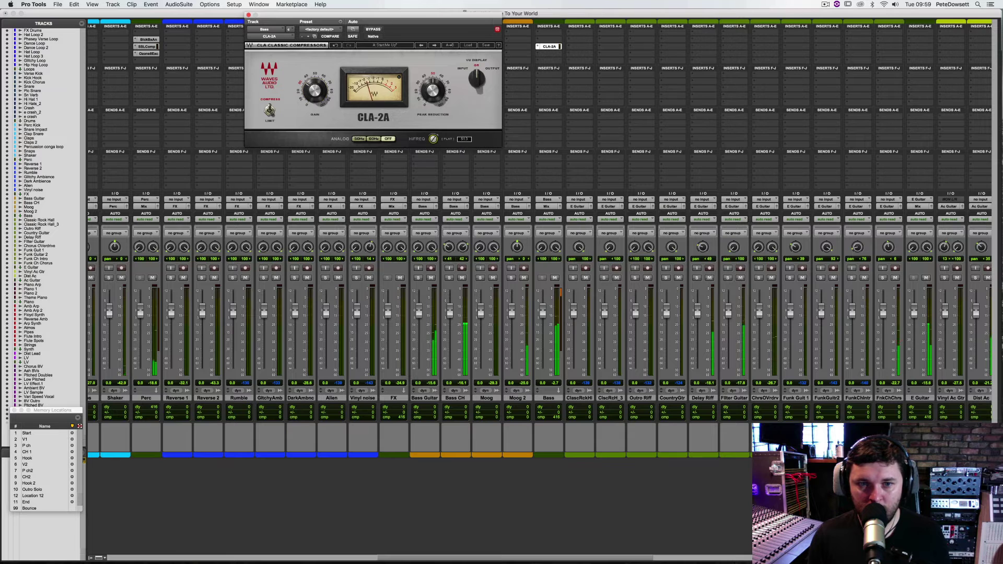
click(374, 30)
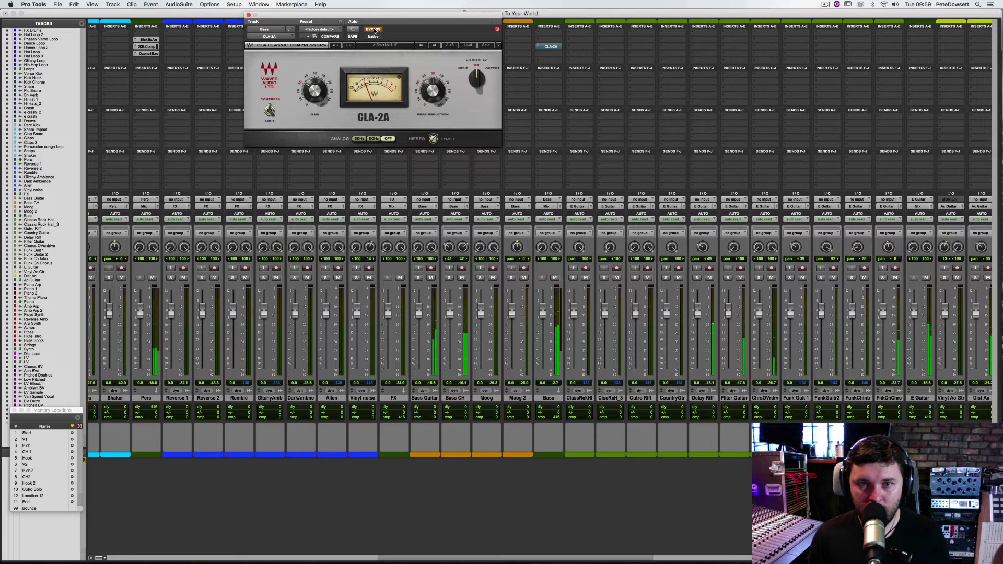
click(373, 29)
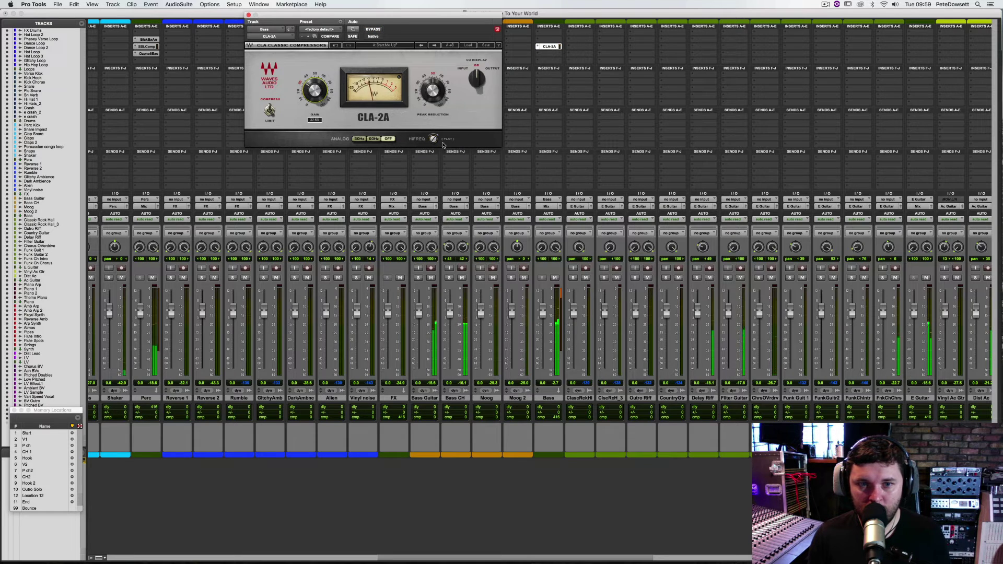
- Fine-tune the Bass track CLA-2A's HiFreq, peak reduction and gain while the song plays
drag(434, 139, 434, 138)
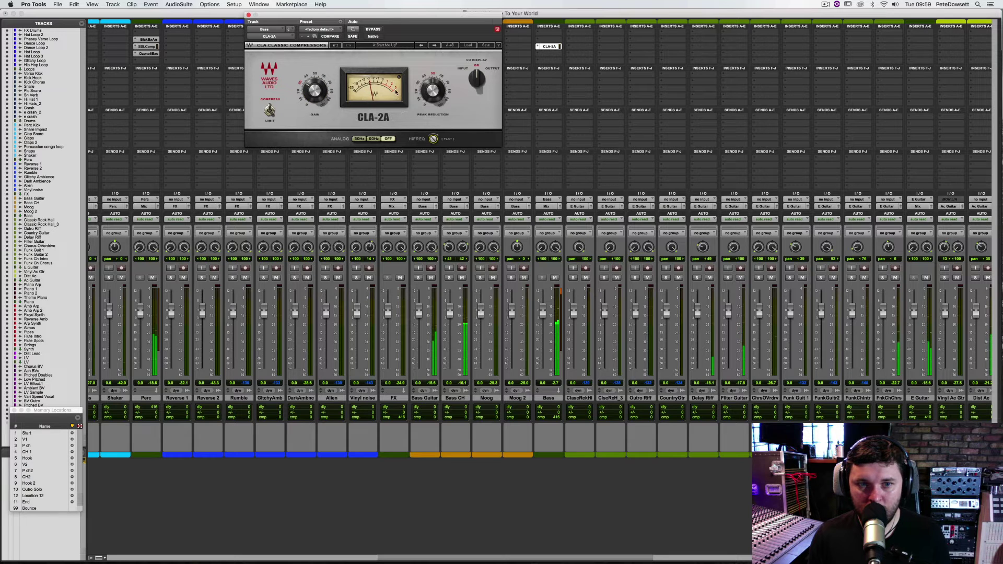
drag(432, 90, 433, 89)
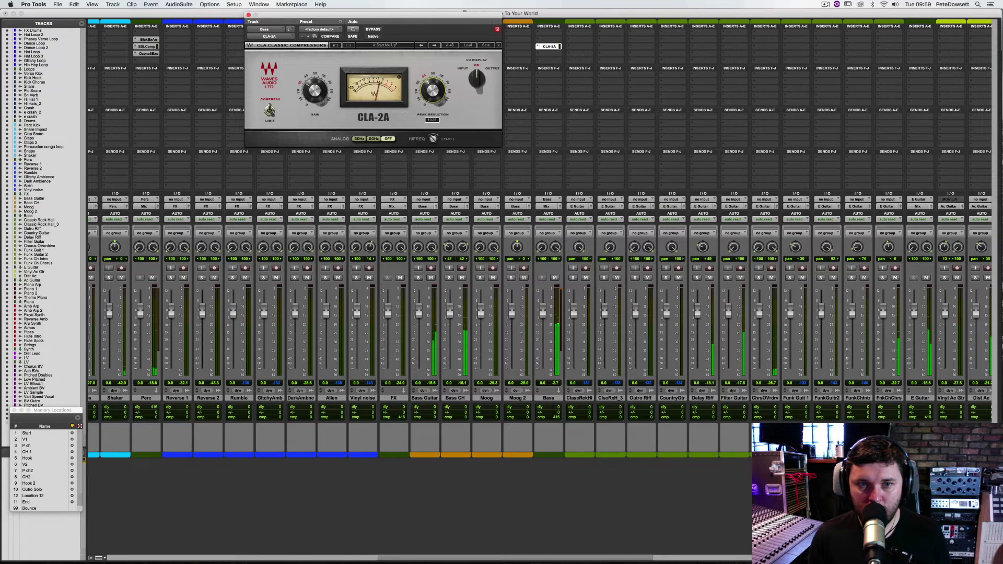
drag(325, 91, 325, 90)
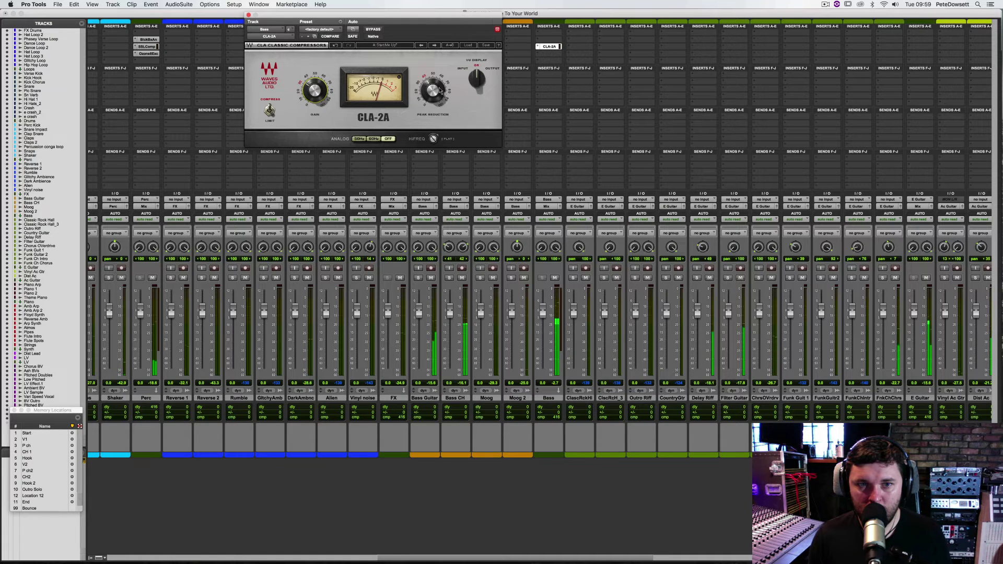
- Refine the peak reduction and gain of the Bass track's CLA-2A, comparing the result with bypass during playback
drag(441, 92, 442, 91)
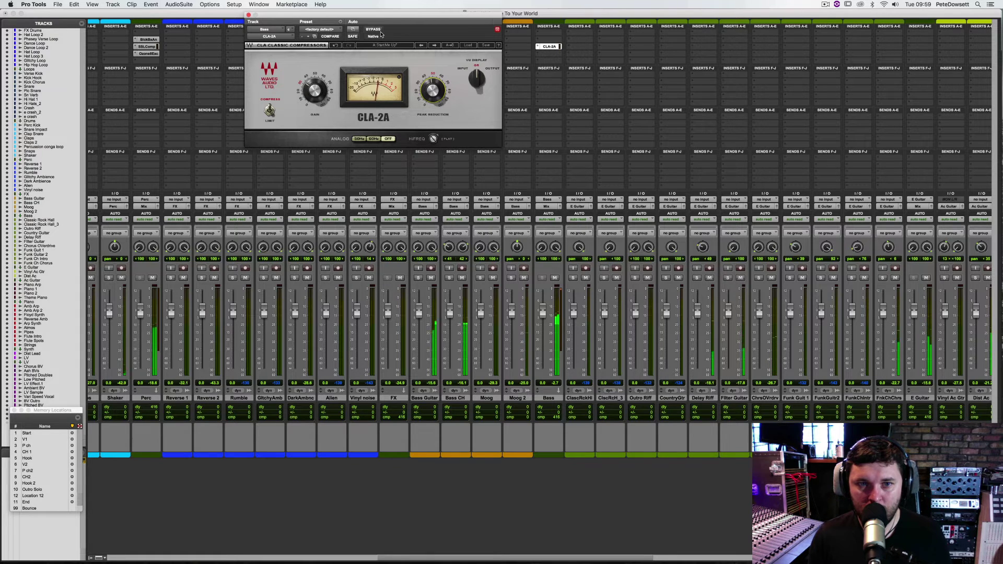
click(375, 30)
click(375, 30)
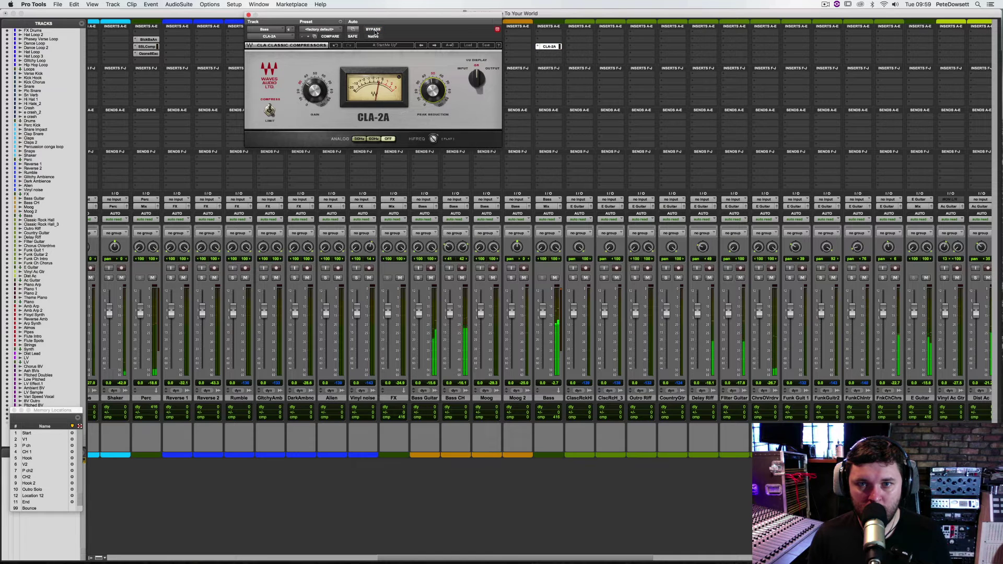
drag(313, 90, 313, 91)
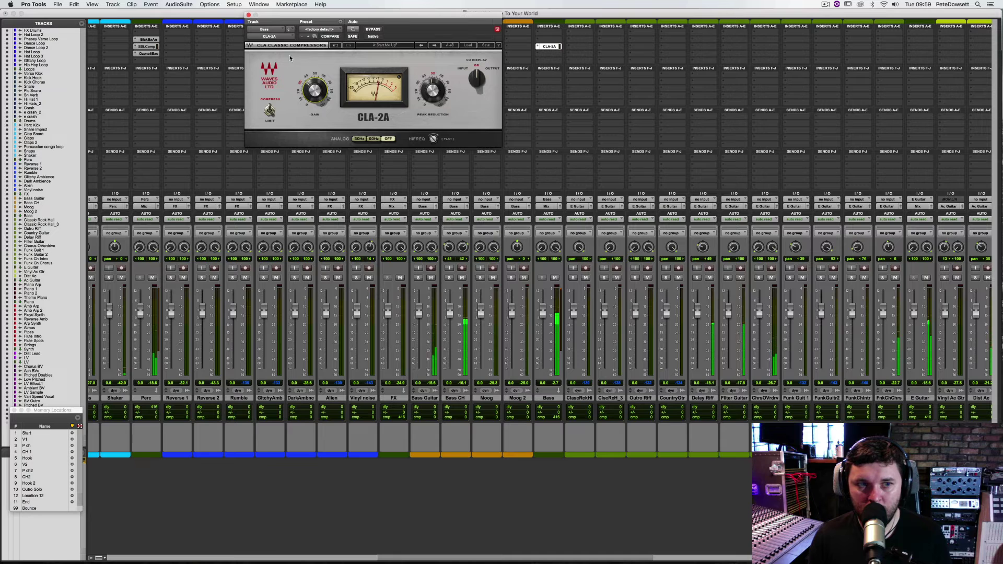
- Copy Perc's Ozone Exciter below Bass's CLA-2A and reduce amount/mix to 5.3/33.3 in band one, 6.4/46.4 in band three and 6.5/45.8 in band four
drag(548, 46, 557, 57)
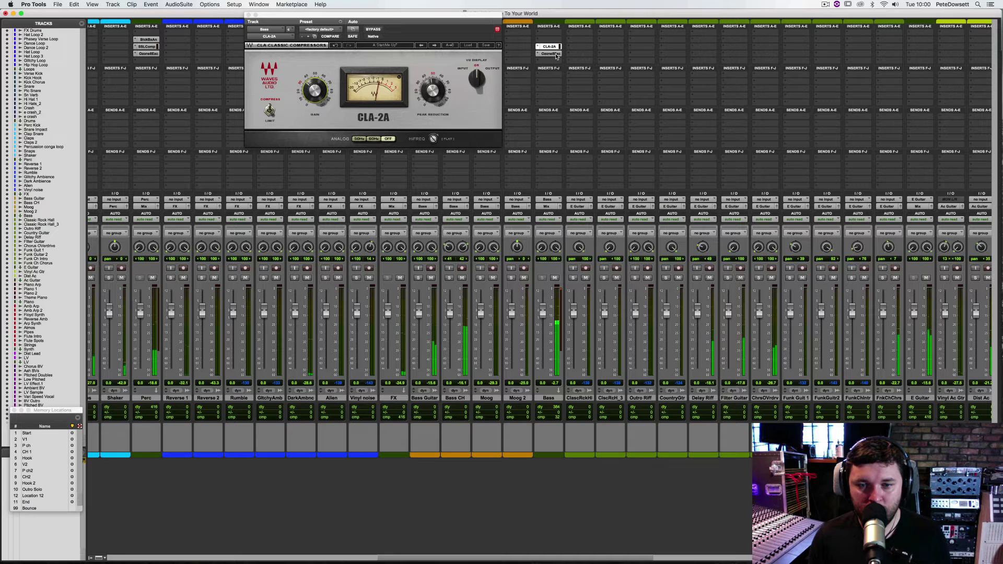
click(557, 54)
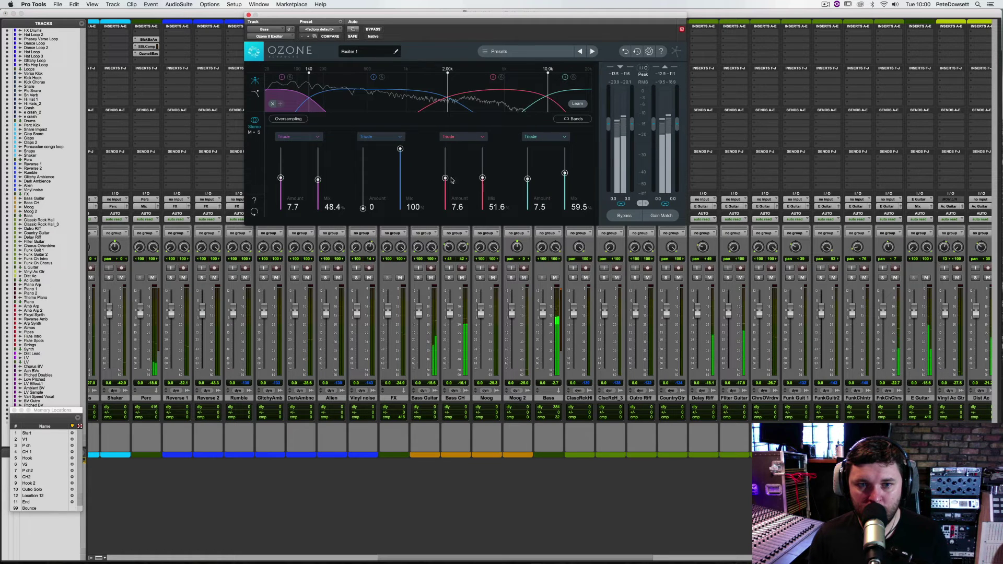
drag(444, 178, 563, 183)
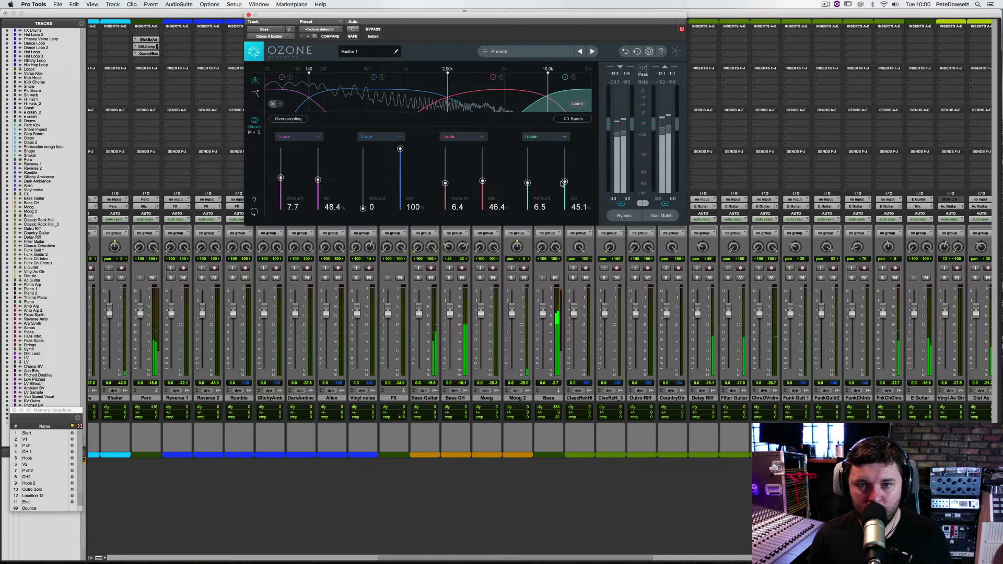
click(374, 29)
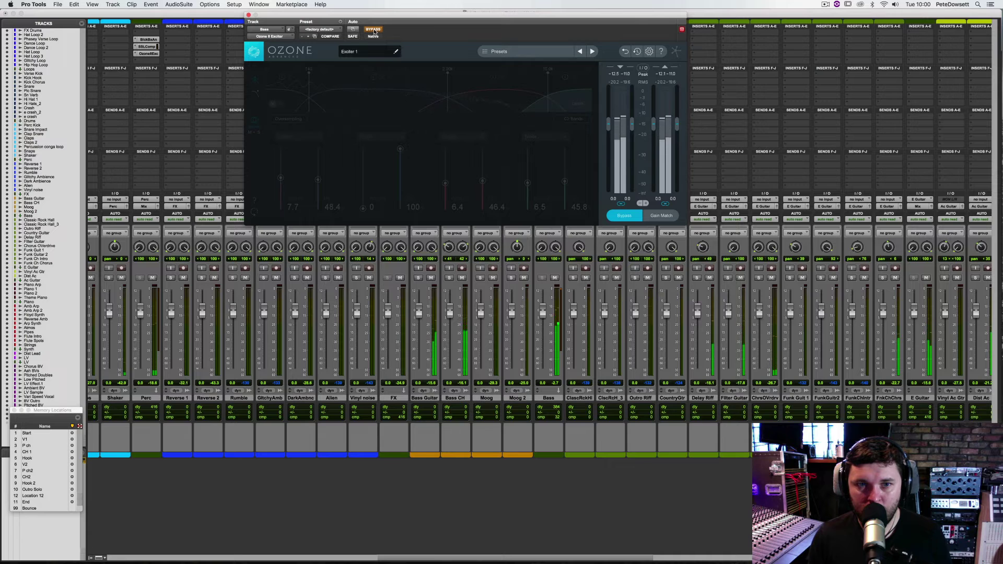
click(374, 30)
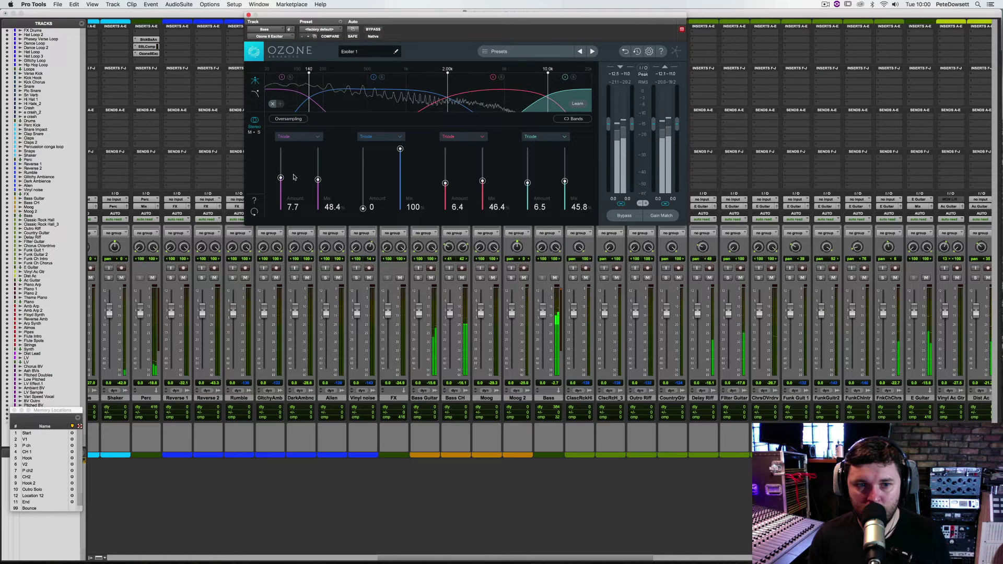
mouse_move(281, 179)
mouse_down()
mouse_move(280, 193)
mouse_move(318, 189)
mouse_move(281, 187)
mouse_up()
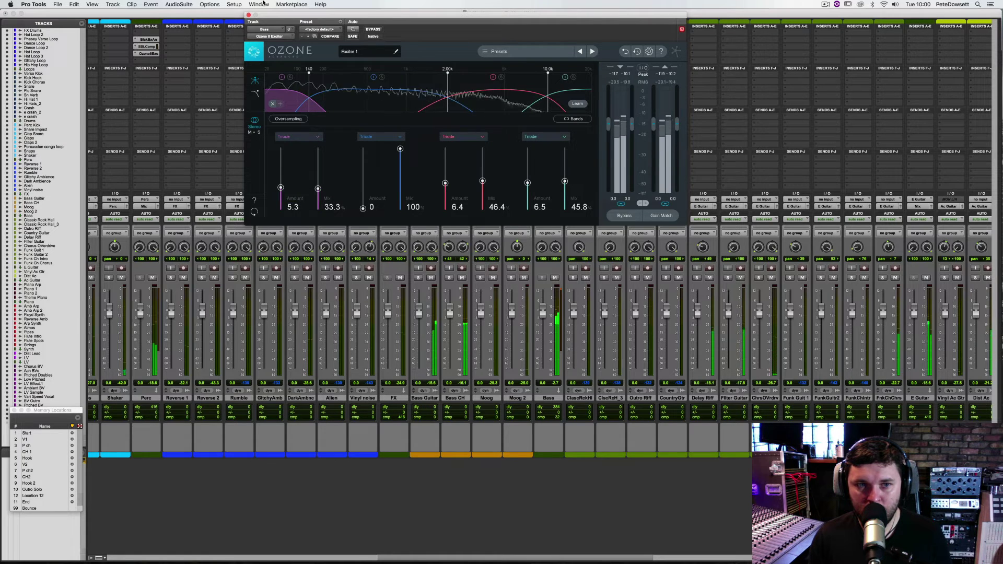
key(ctrl+alt+super+w)
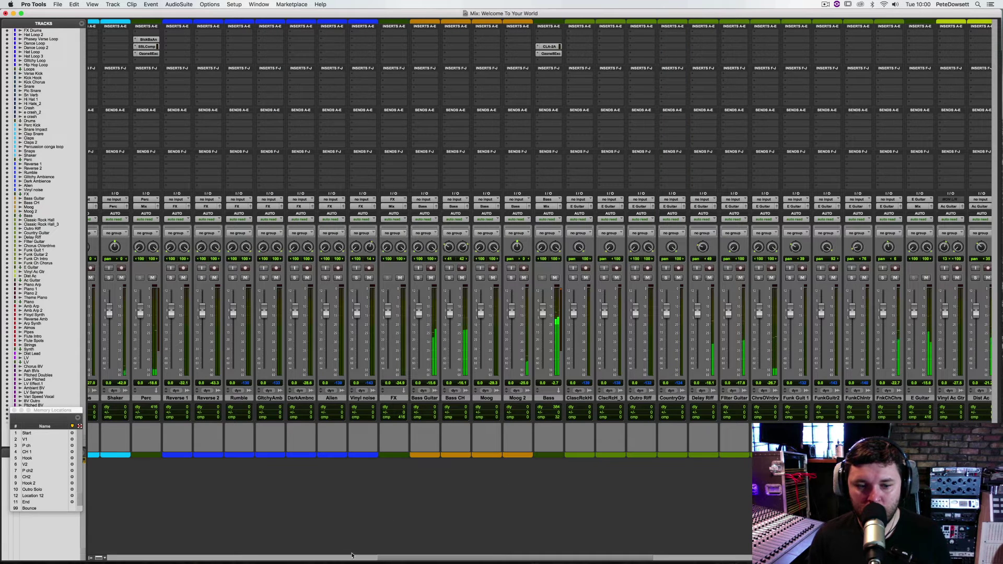
- Solo the ThemePiano and Piano 1 tracks in turn to hear the piano parts on their own
drag(383, 558, 533, 562)
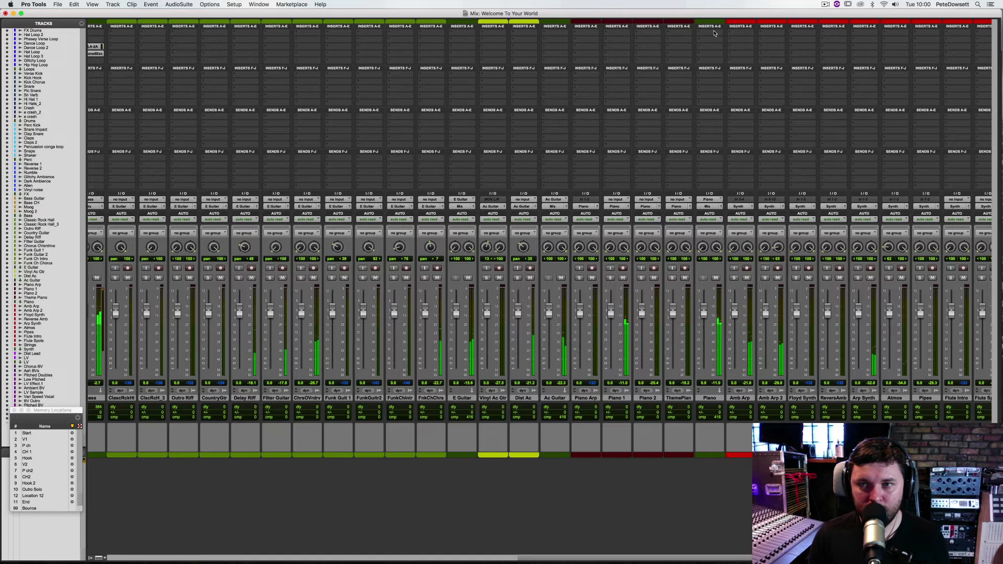
click(672, 278)
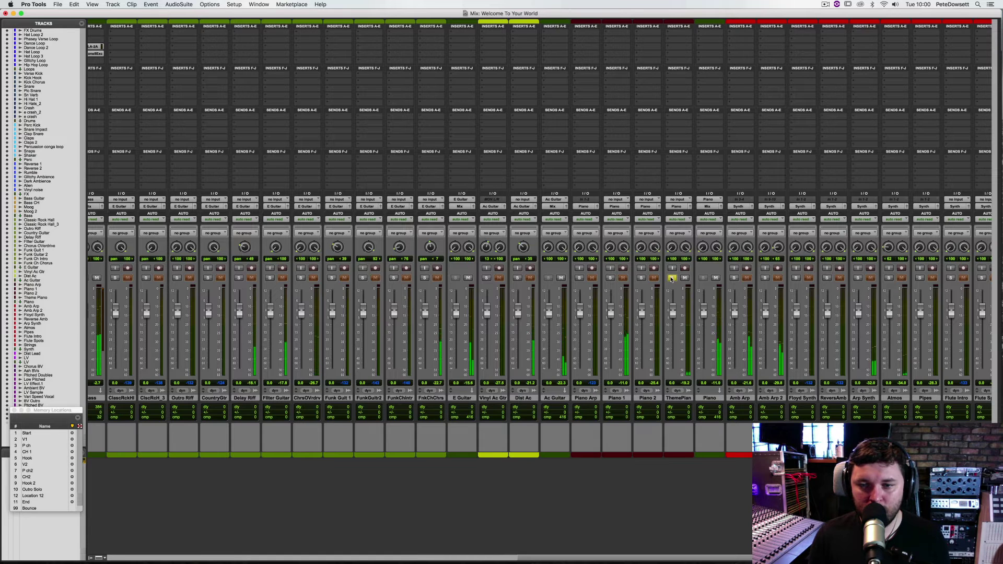
click(672, 278)
click(610, 278)
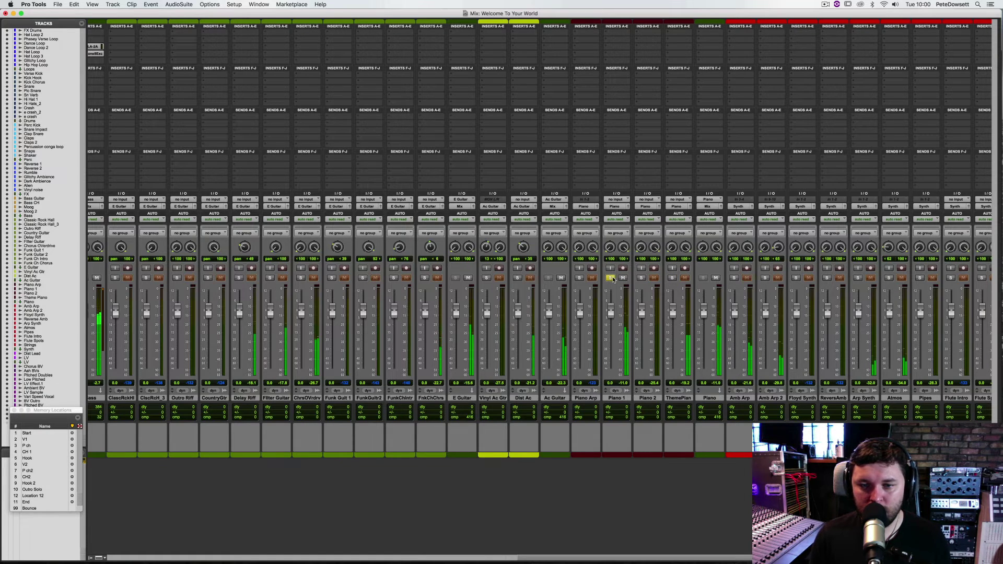
click(610, 278)
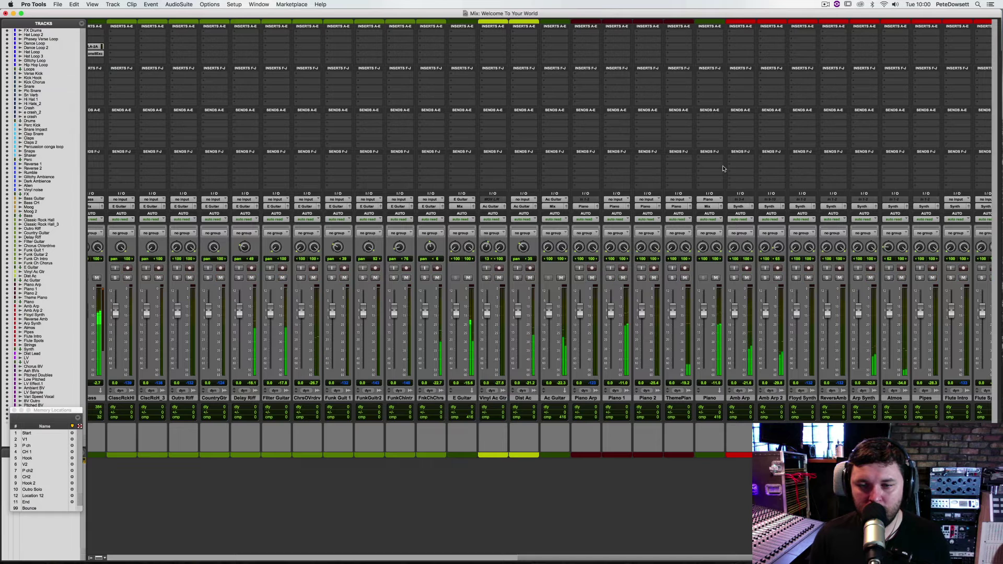
- Search for the TG12345 plug-in and insert its stereo version in the Piano track's second insert slot
click(704, 32)
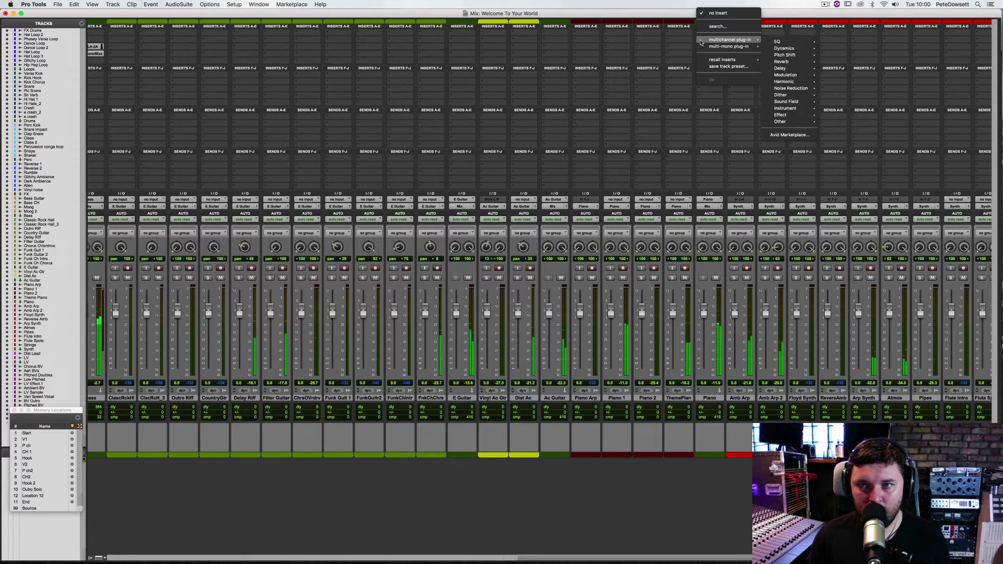
click(704, 31)
text(tg)
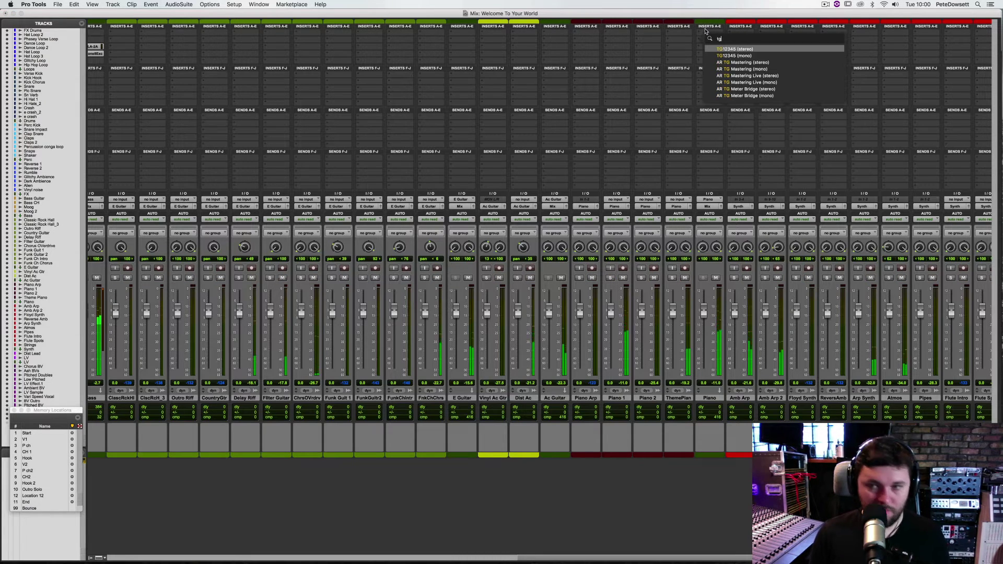
key(Escape)
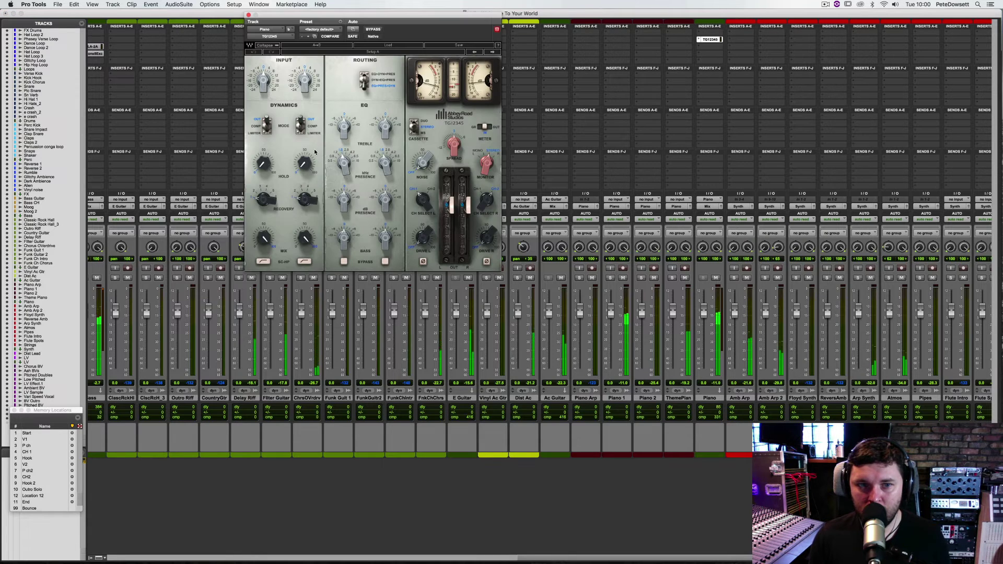
- Adjust the input, spread and drive of the Piano track's TG12345 while the song plays
click(268, 90)
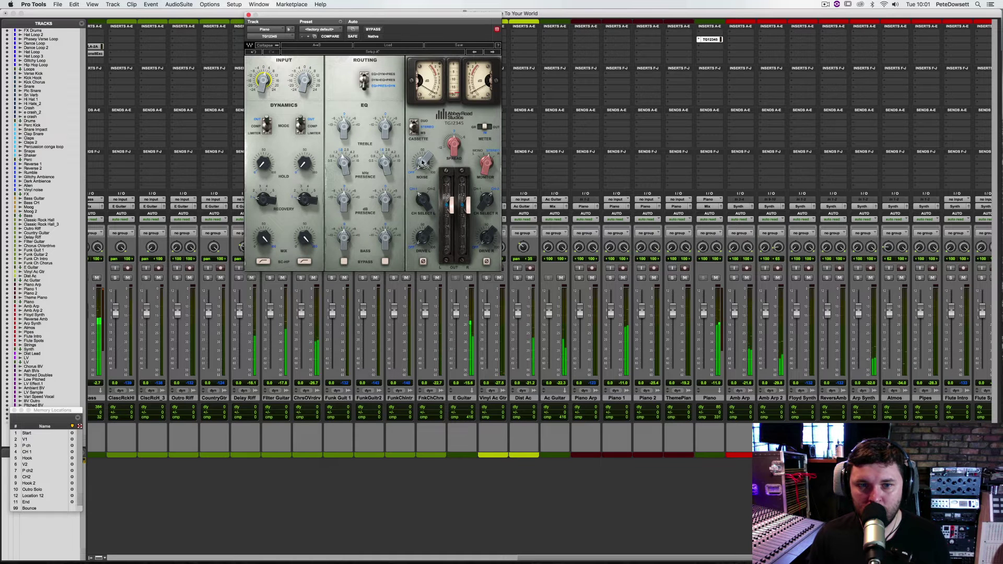
click(453, 145)
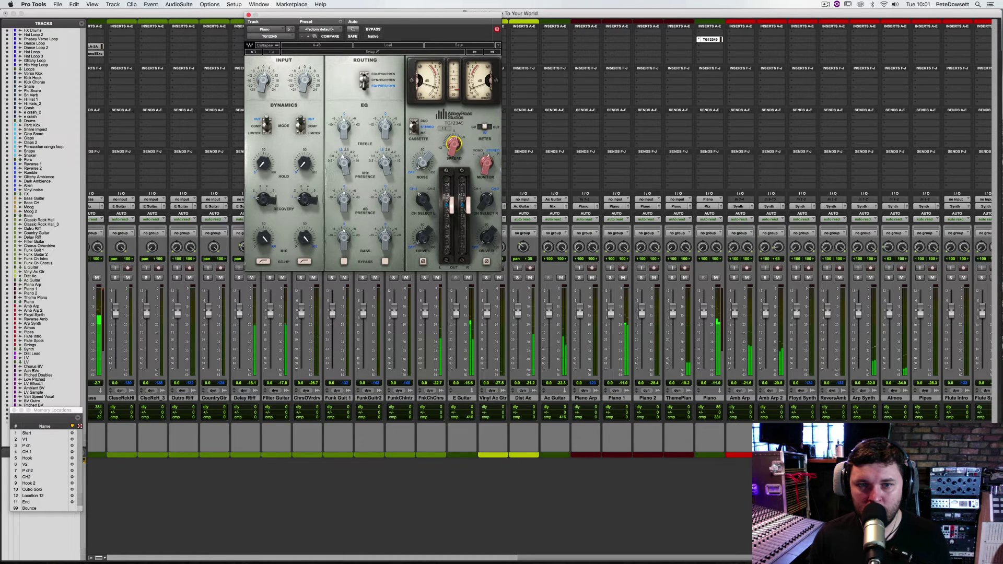
click(423, 238)
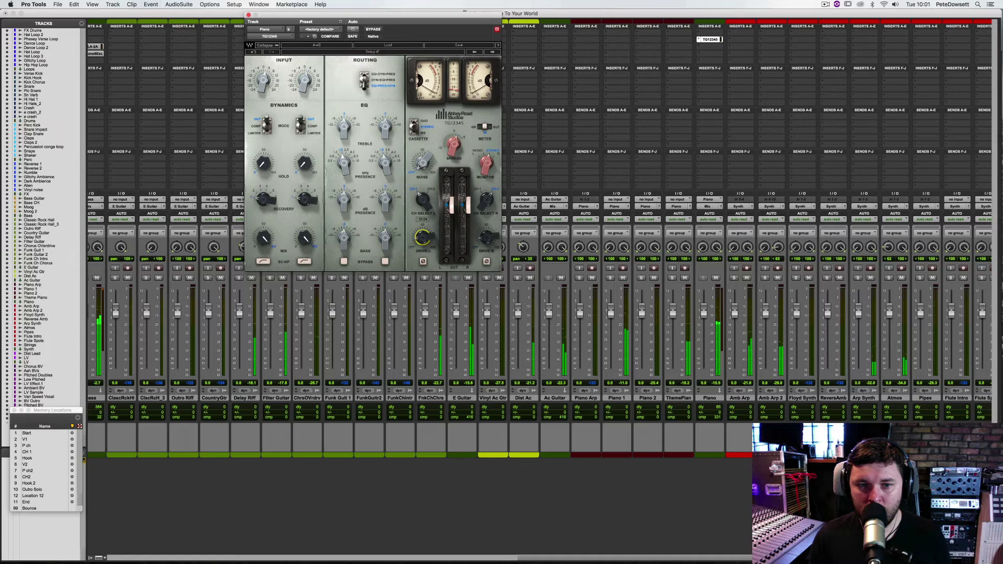
drag(423, 238, 423, 230)
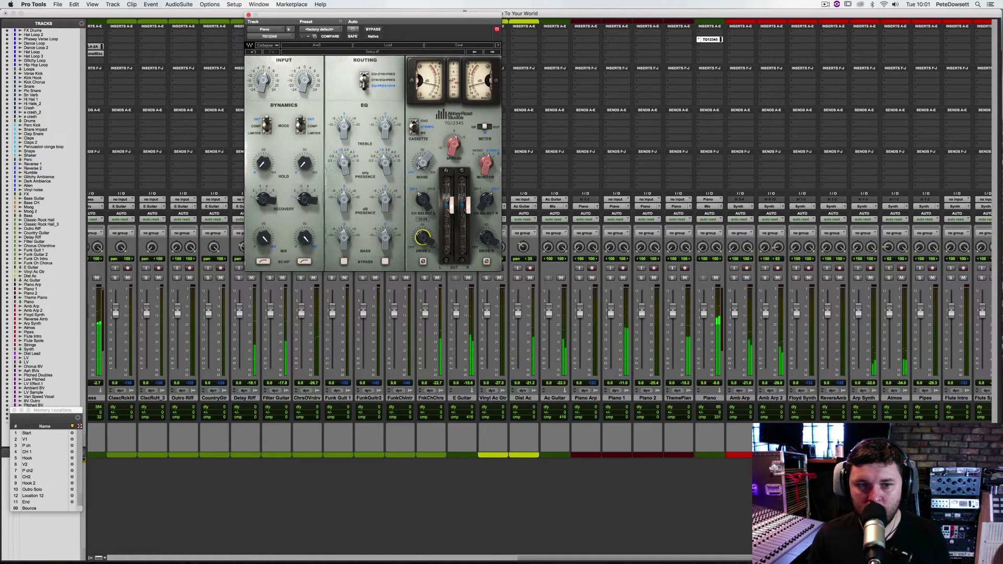
- Try the Comp and Limiter dynamics modes on the Piano track's TG12345 and settle on Comp
click(266, 125)
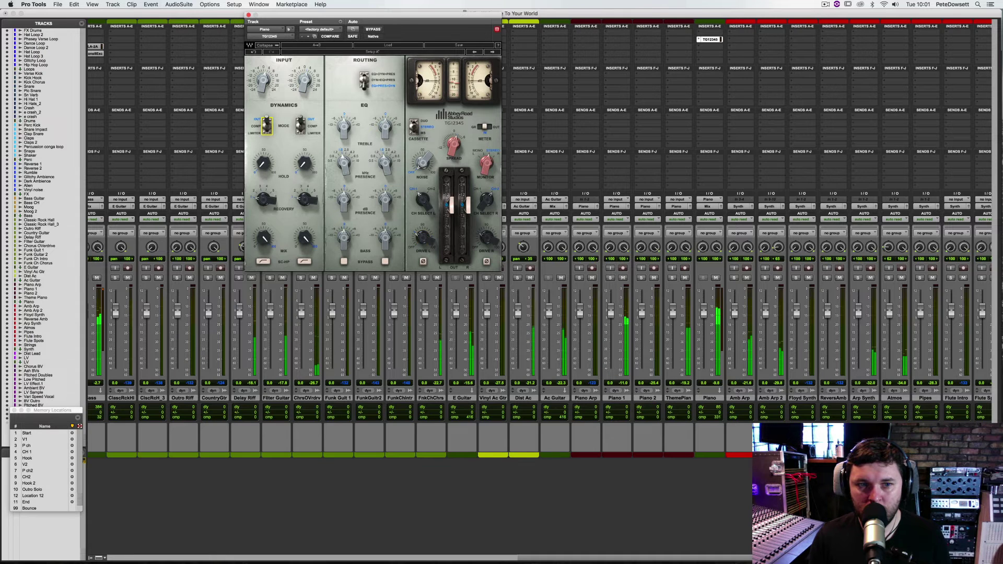
key(Down)
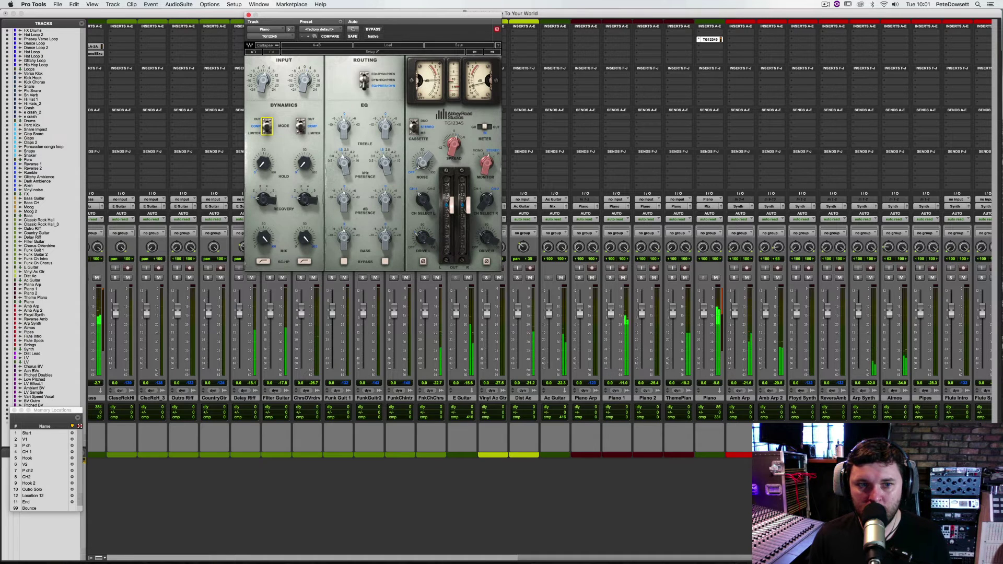
key(Down)
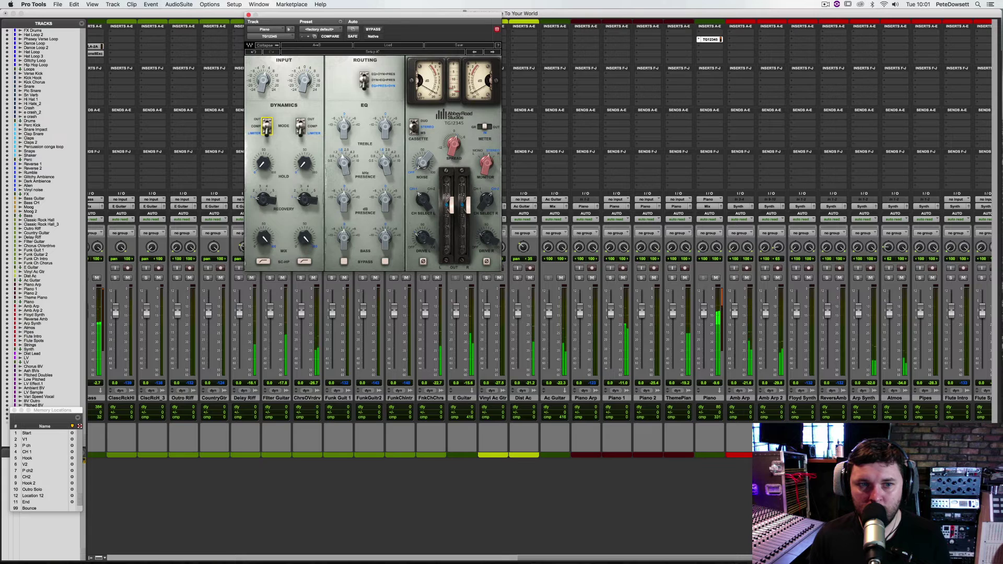
key(Up)
- Adjust the TG12345's input level and reduce its dynamics mix to blend the compression on the Piano track
click(262, 82)
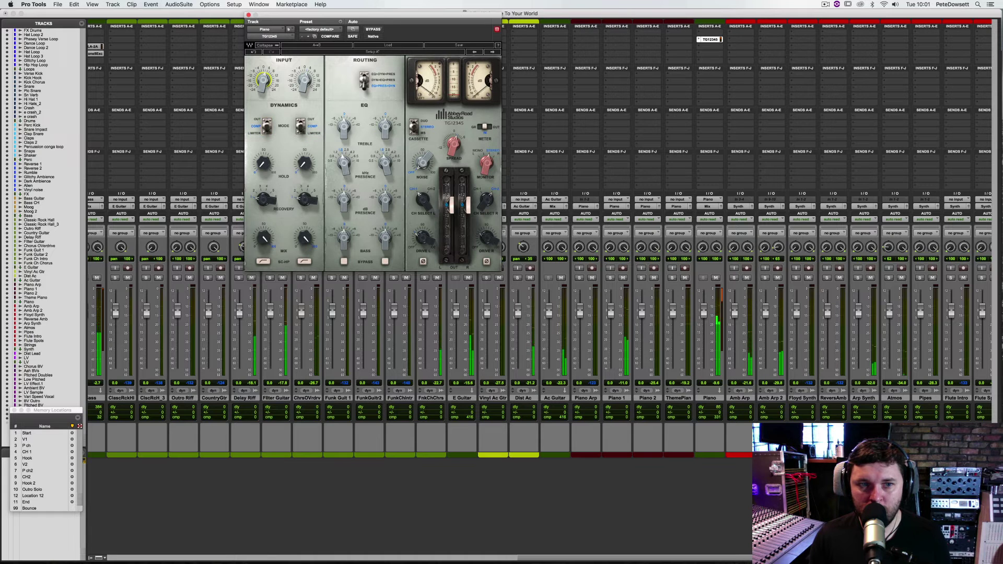
click(263, 82)
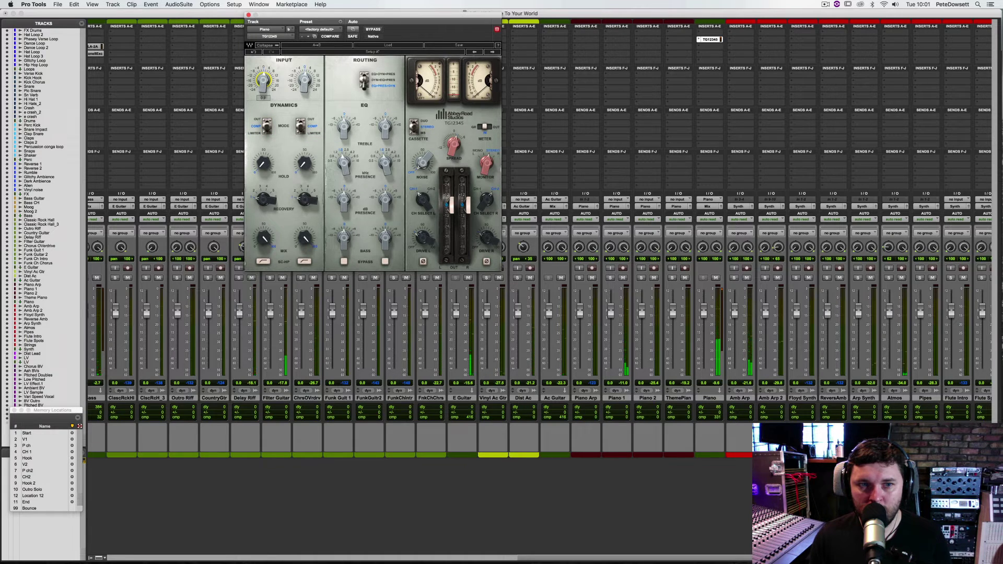
click(263, 238)
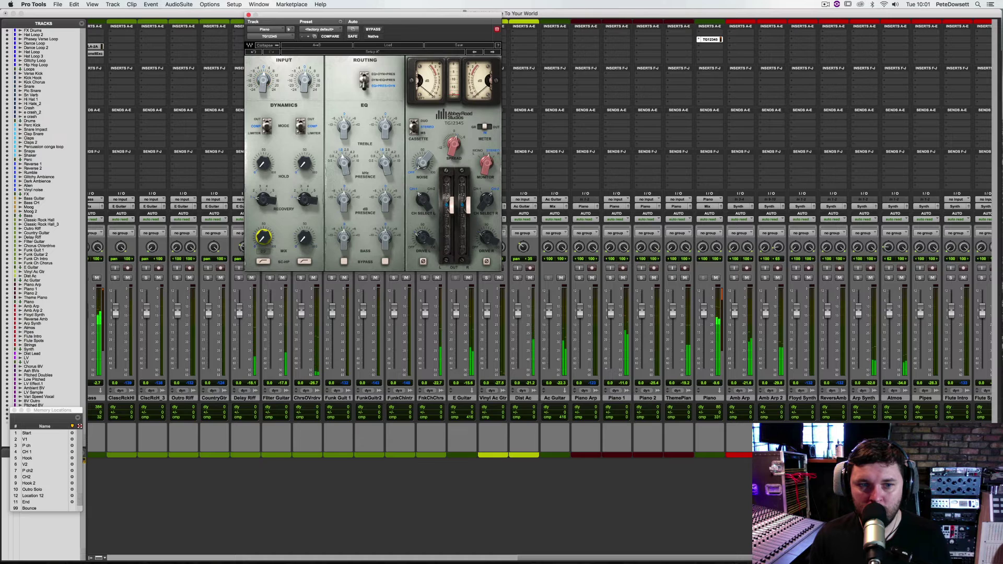
key(Down)
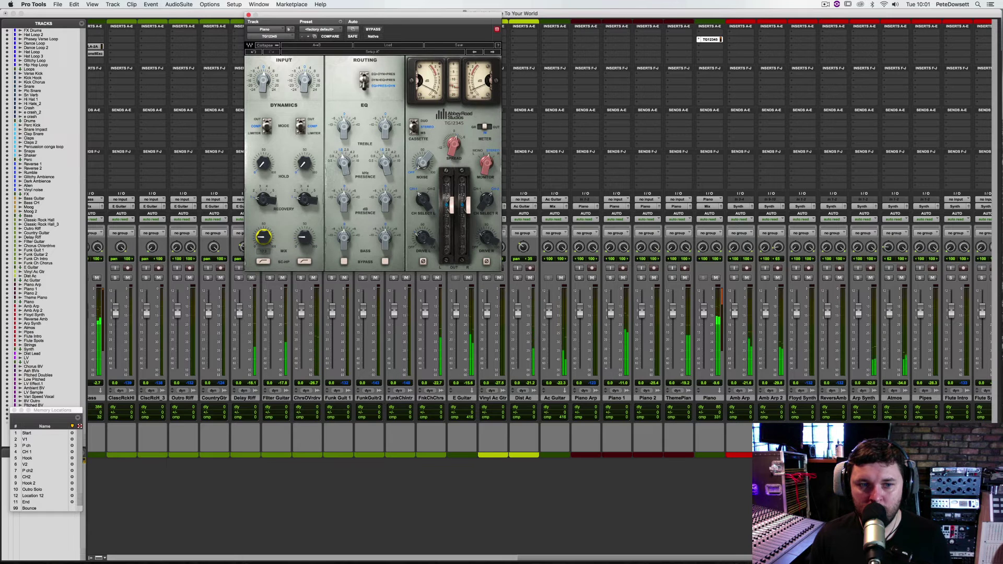
key(Down)
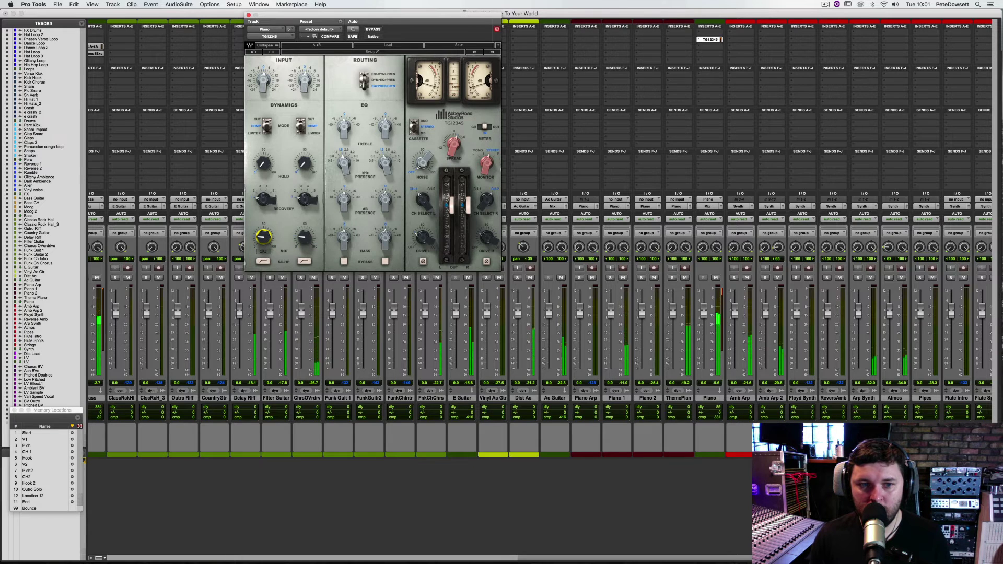
- Boost the TG12345's treble on the Piano track, readjust the drive and lower the linked output faders
click(347, 133)
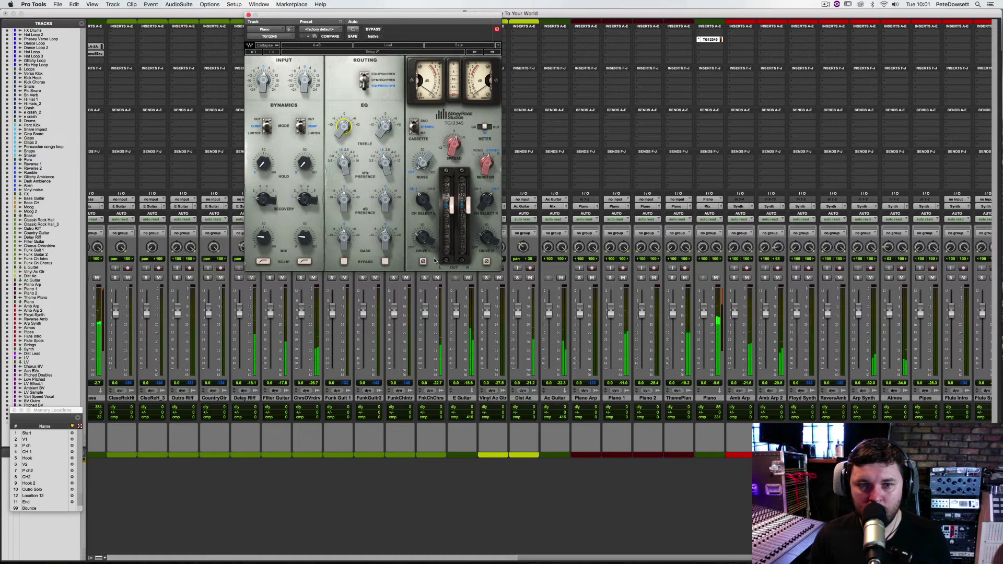
click(423, 239)
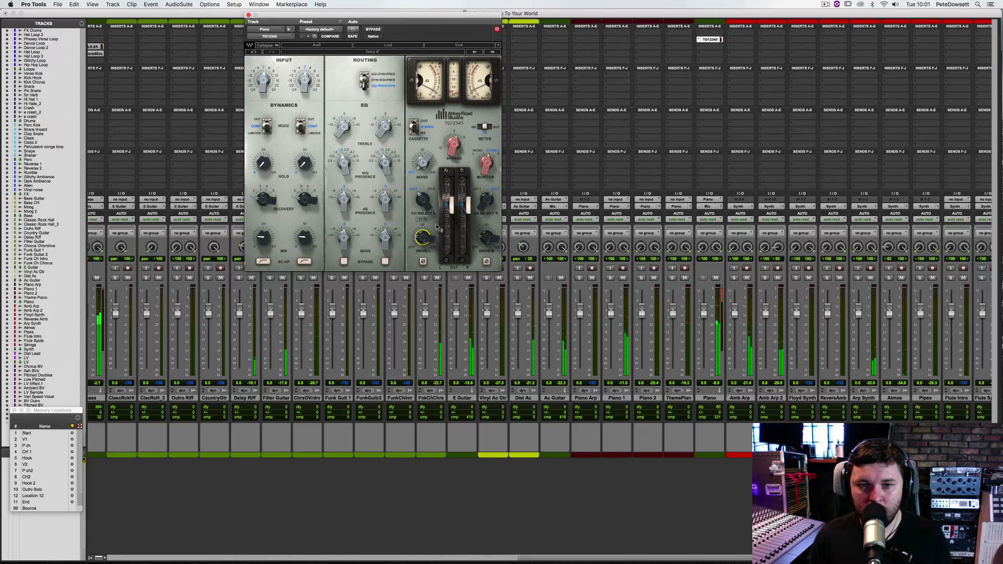
click(448, 208)
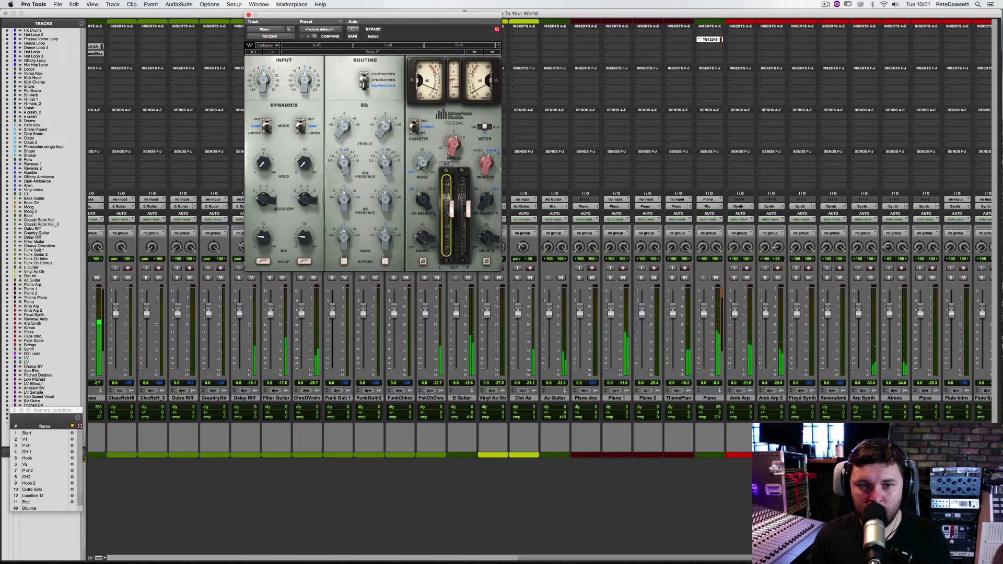
- Fine-tune the input, dynamics mix, hold and presence on the Piano track's TG12345 and compare the result with the plug-in bypassed
click(269, 85)
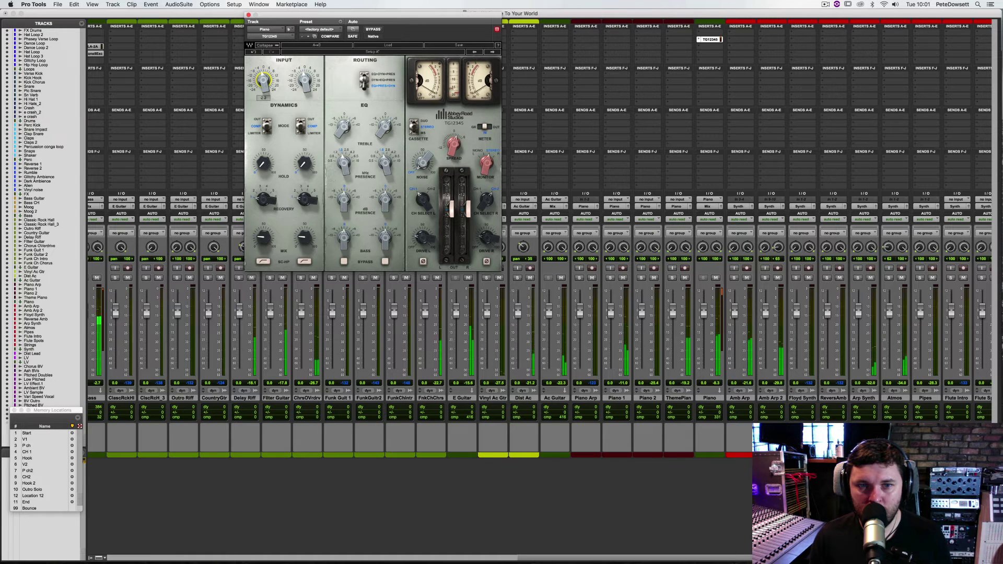
drag(269, 85, 269, 91)
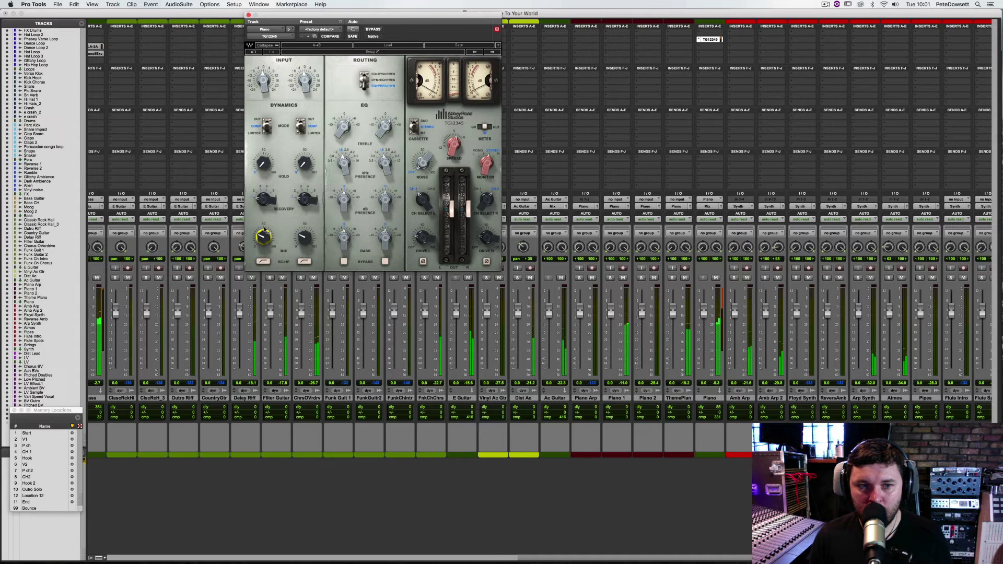
mouse_move(262, 163)
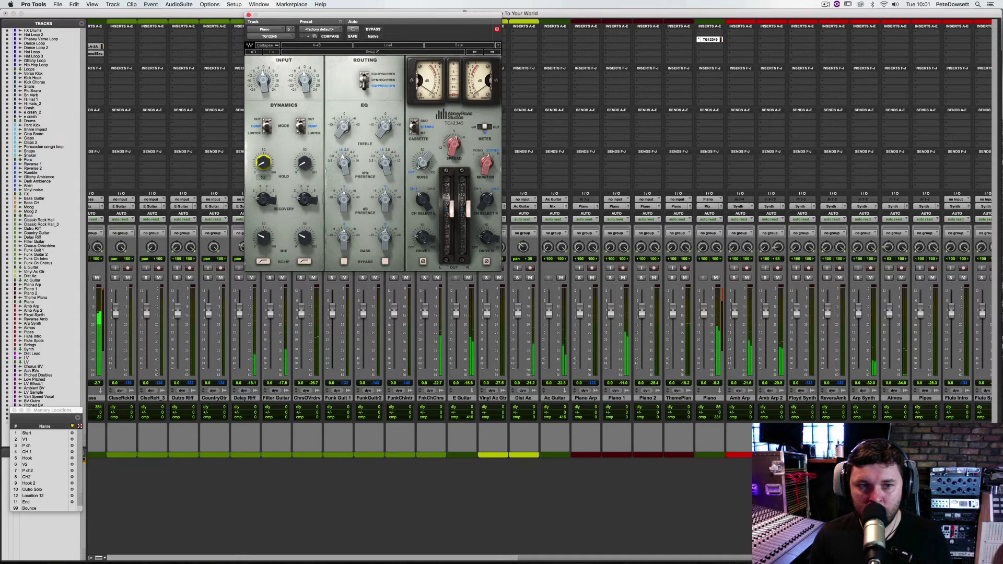
mouse_move(343, 199)
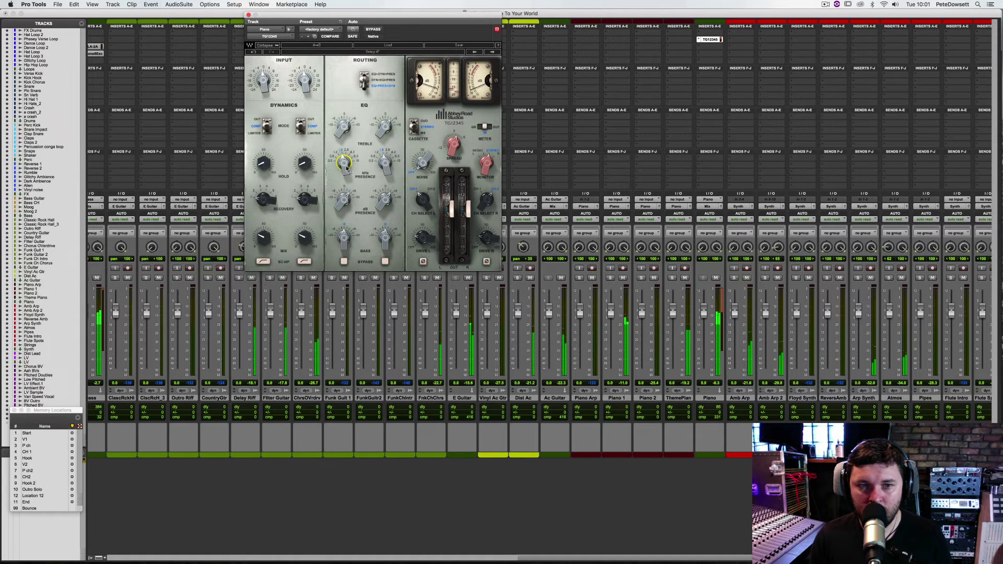
mouse_move(343, 164)
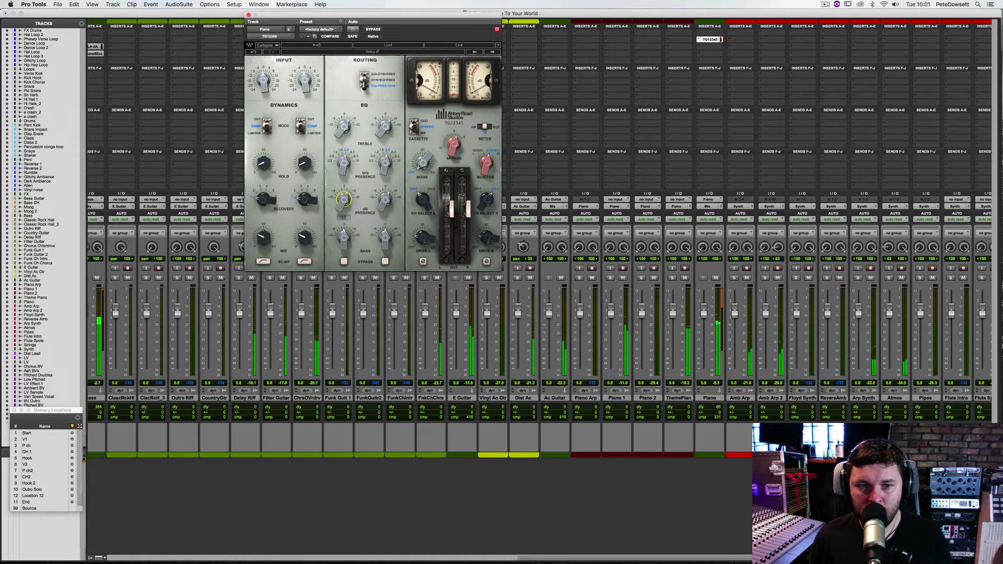
click(373, 30)
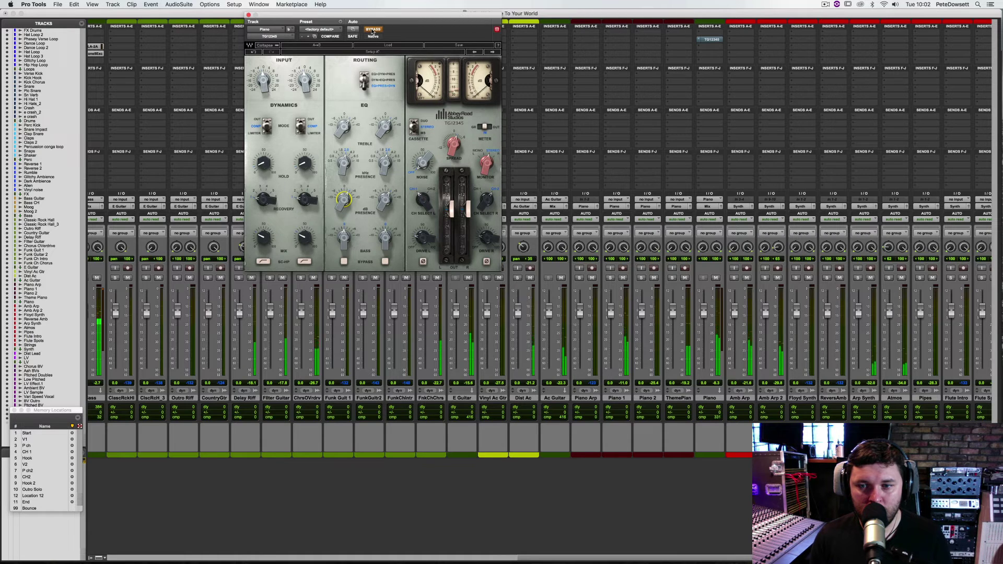
click(373, 31)
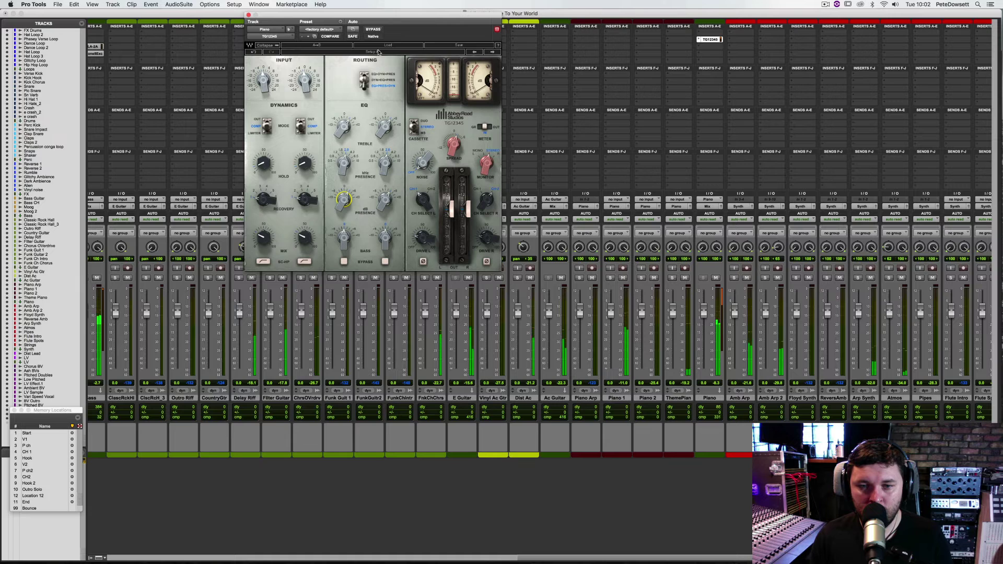
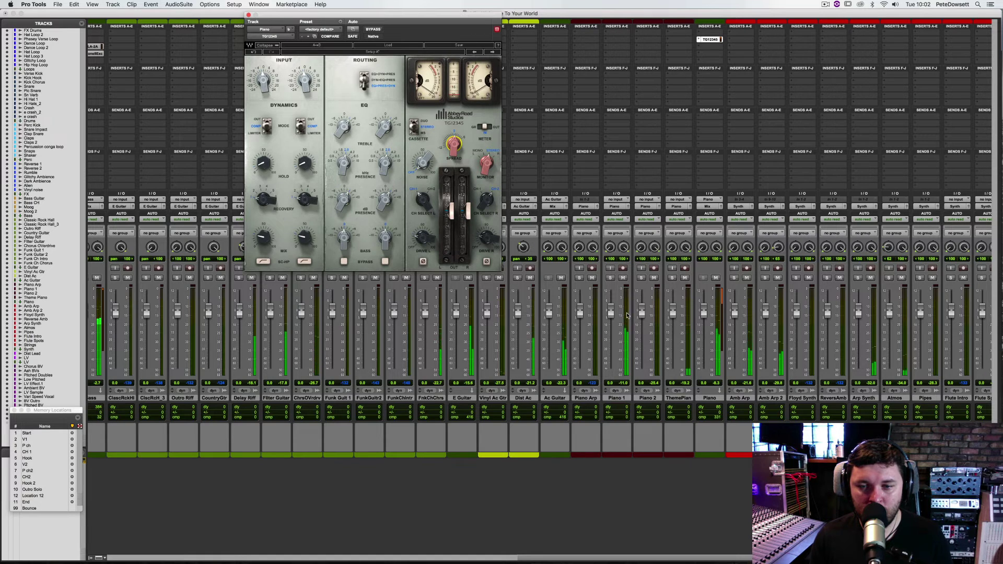
- Solo Piano 1 and ThemePian in turn, clear the solos, and raise the Piano 1 fader to +2.3 dB
click(610, 277)
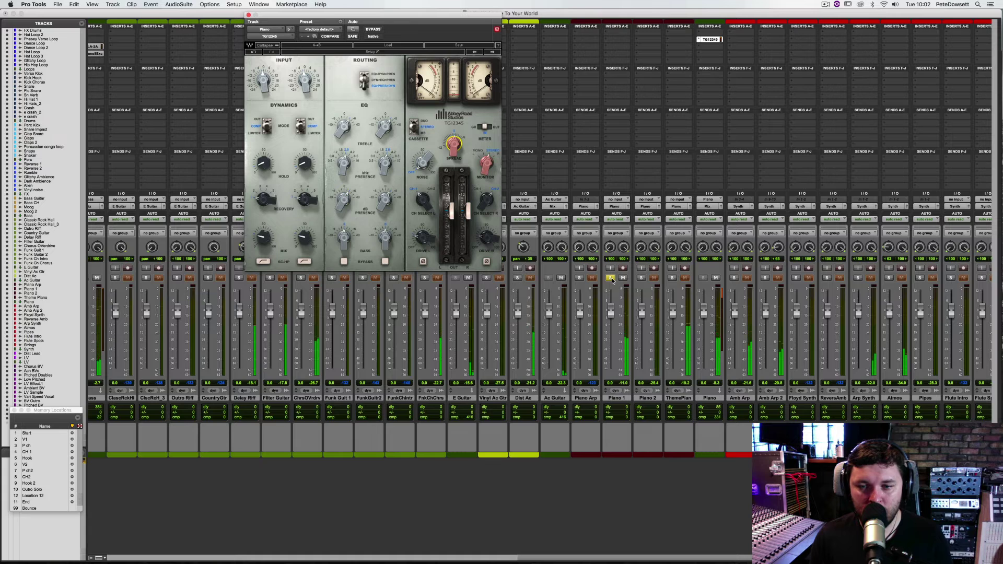
click(671, 278)
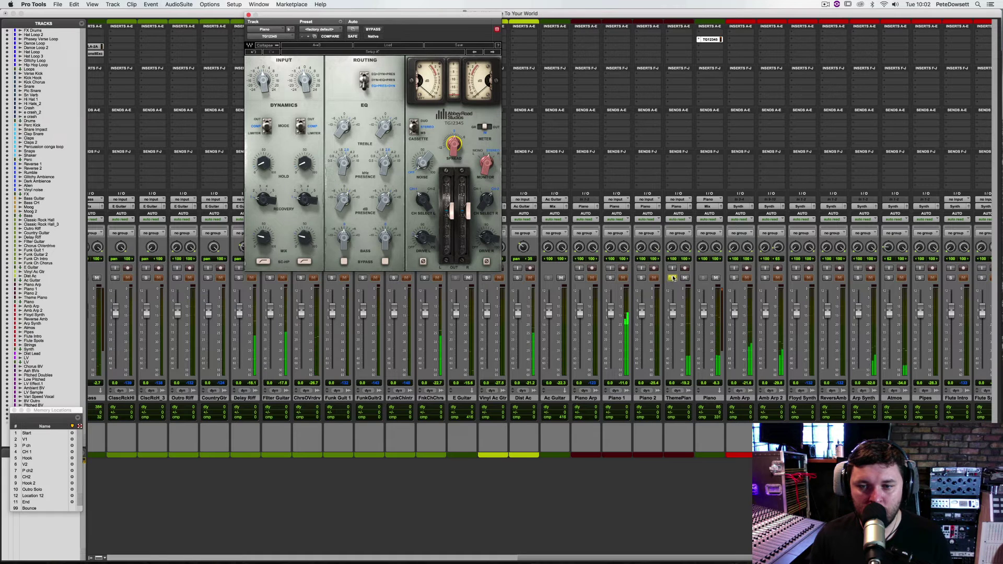
click(673, 278)
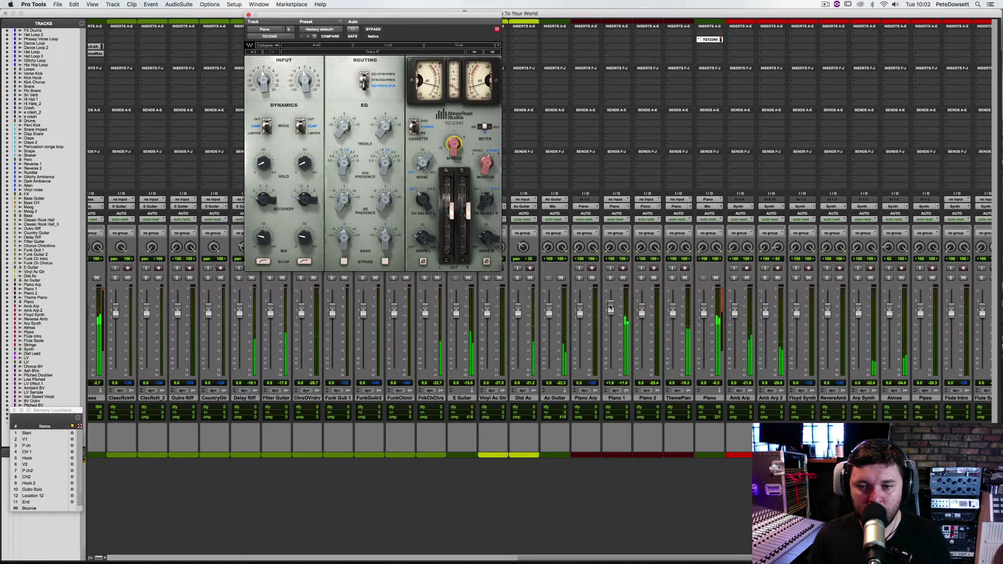
- Readjust the drive and spread on the Piano track's TG12345 while the song plays
click(341, 203)
click(422, 238)
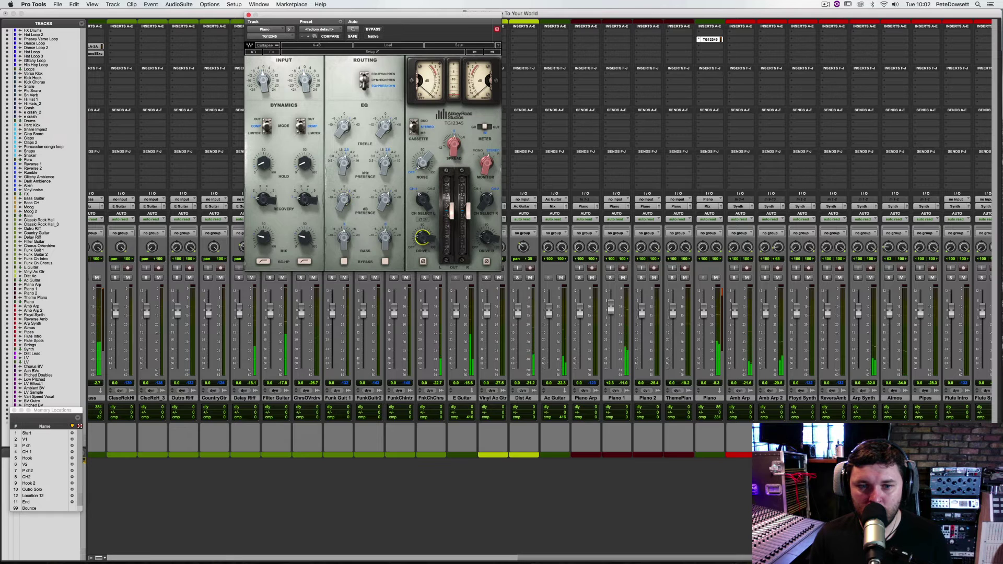
drag(422, 237, 423, 226)
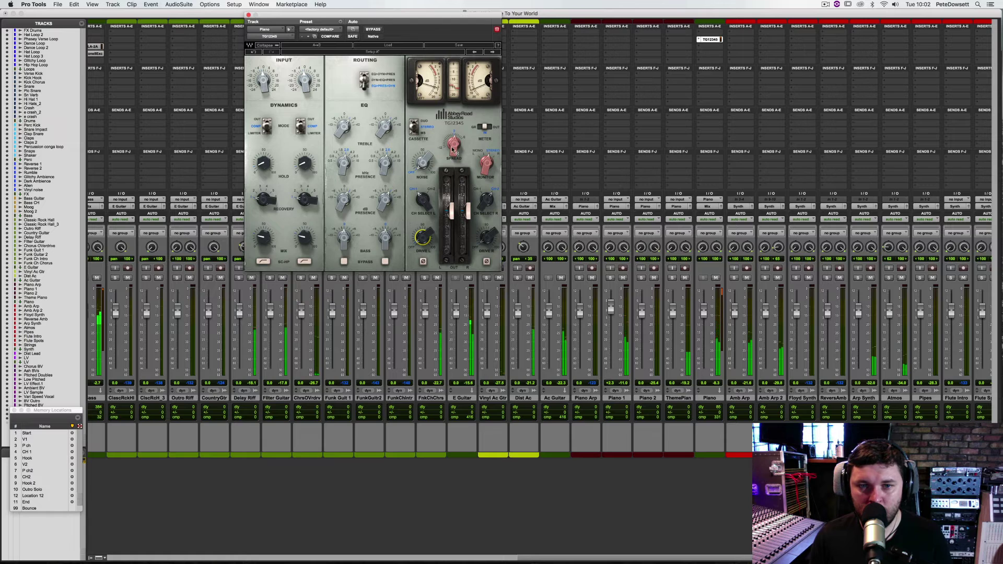
click(452, 148)
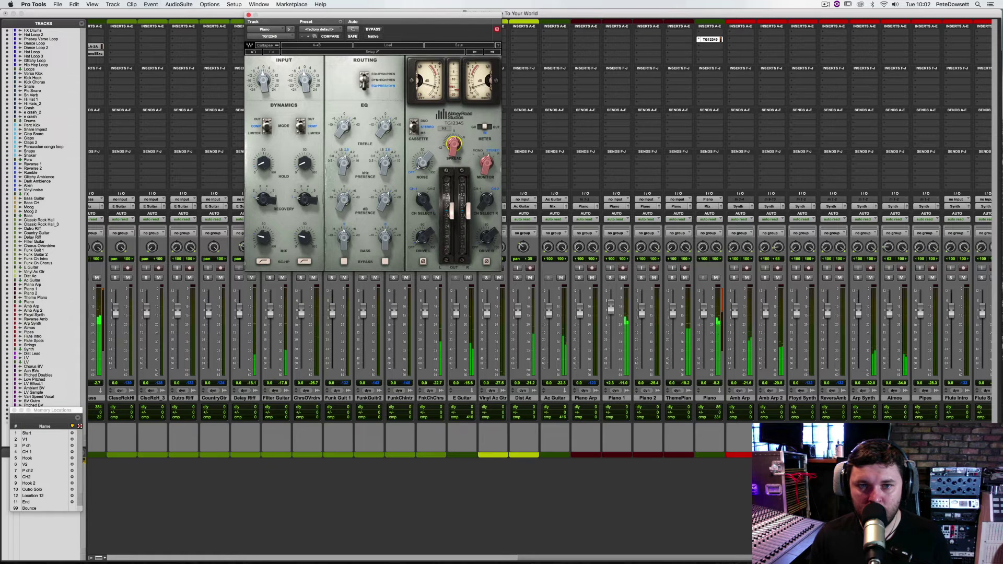
drag(453, 148, 453, 150)
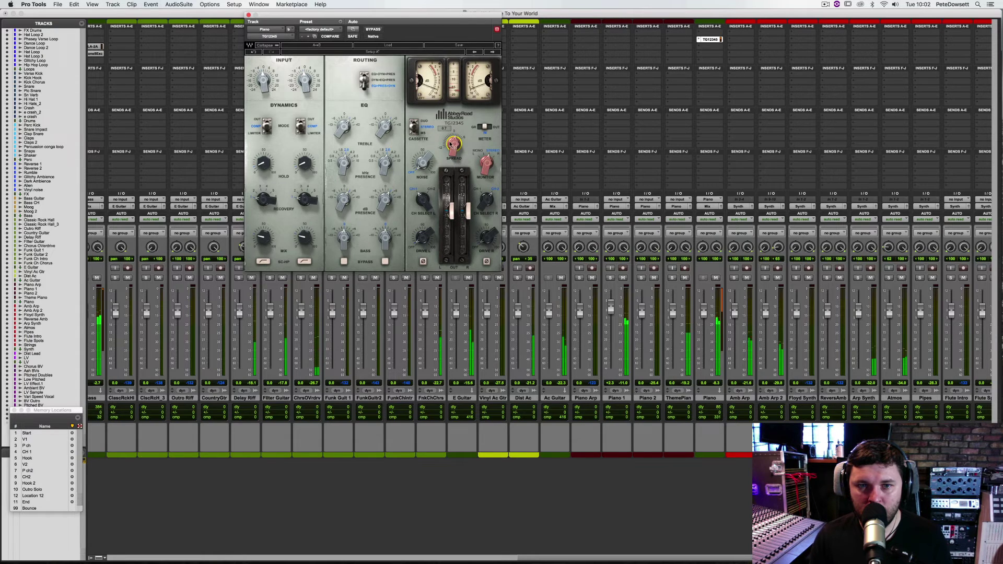
- Refine the TG12345's treble and dynamics mix on the Piano track, engage its sidechain high-pass filter and close the plug-in
click(343, 125)
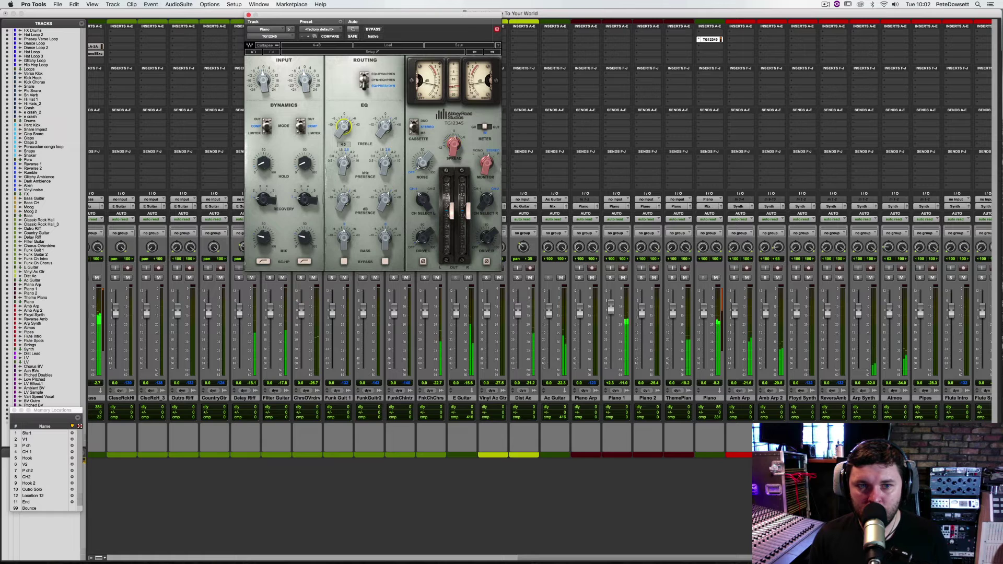
drag(343, 126, 343, 127)
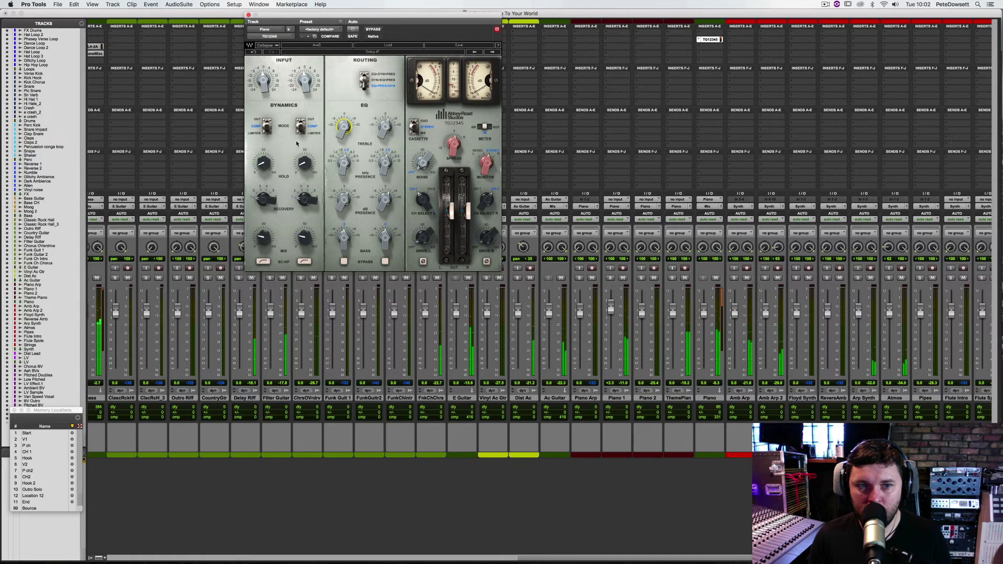
click(264, 237)
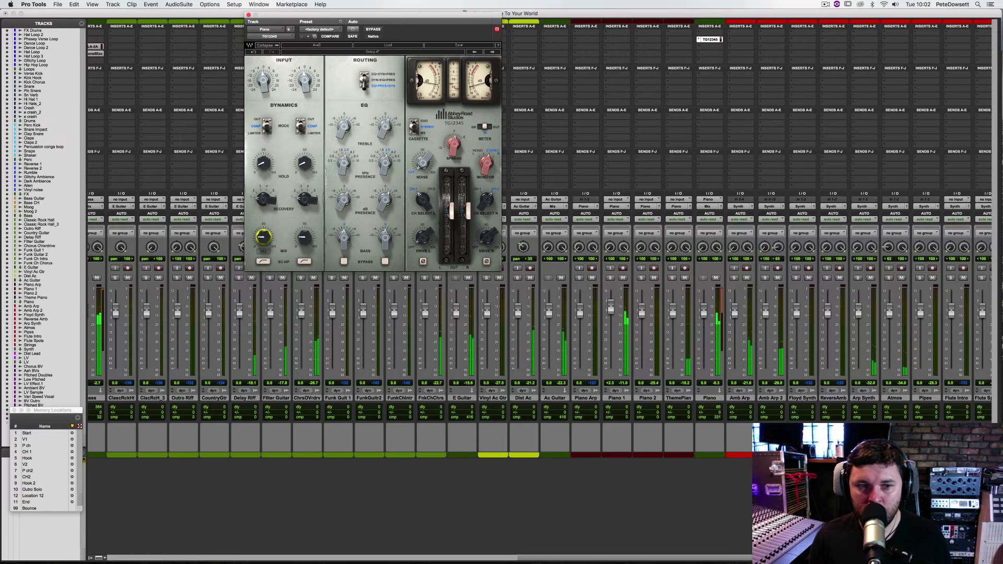
click(266, 263)
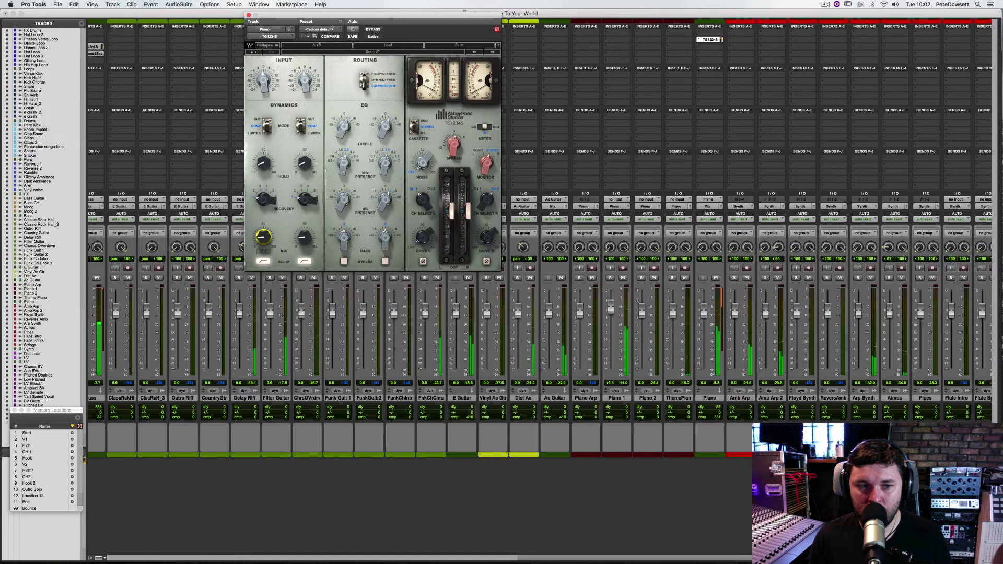
click(249, 14)
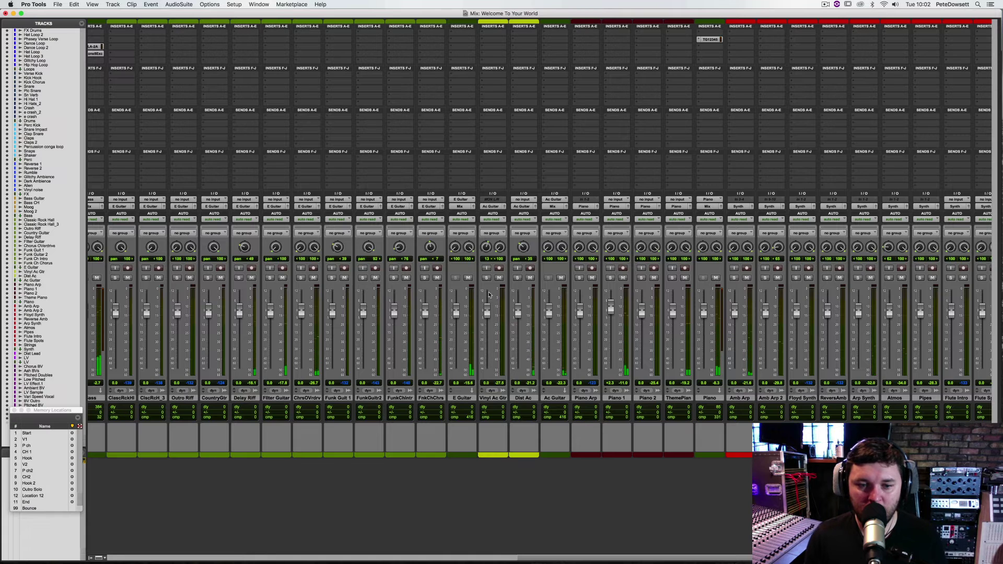
- Solo all the electric guitar tracks from ClascRckHl through FnkChChrs
click(121, 398)
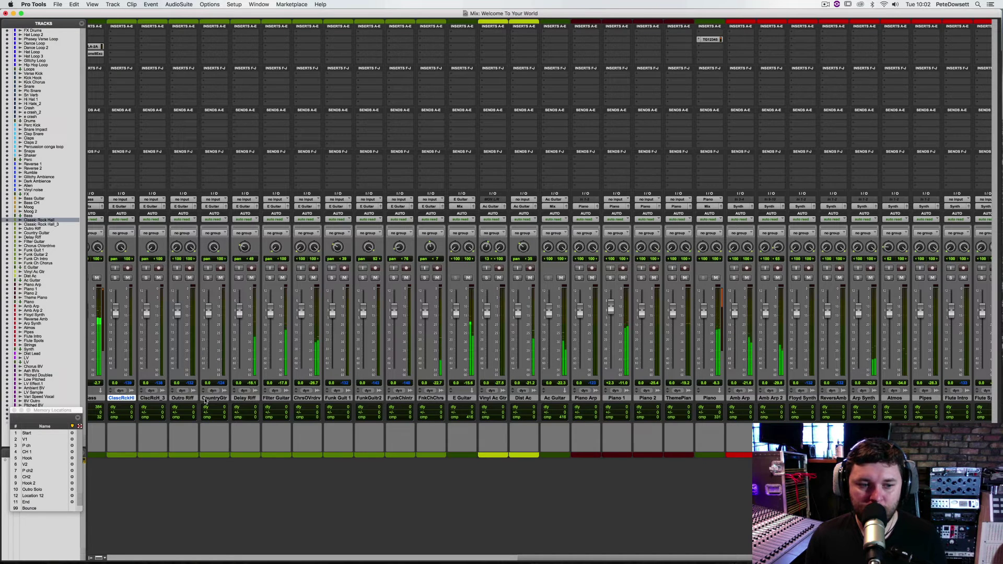
shift+click(439, 398)
click(425, 277)
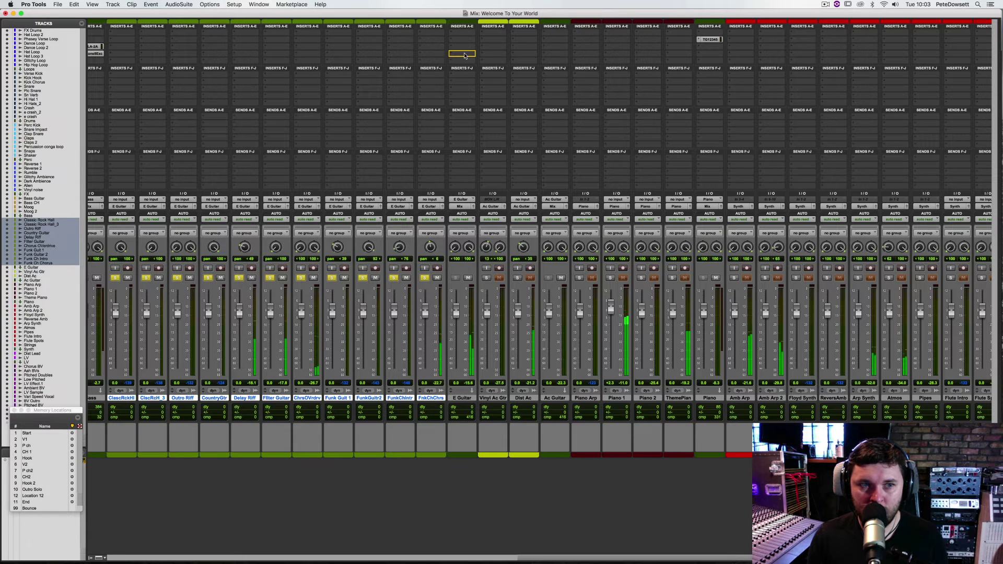
- Copy the Bass track's Ozone Exciter to E Guitar, setting band 3 to amount 9.2, mix 57.5% and band 4 to amount 8.9, mix 56.2%
drag(467, 56, 468, 58)
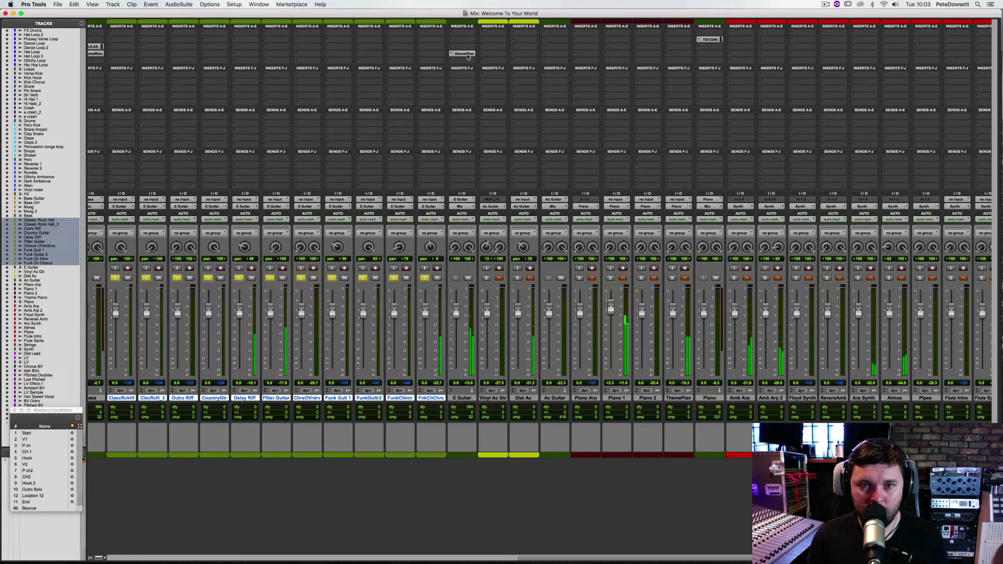
click(466, 54)
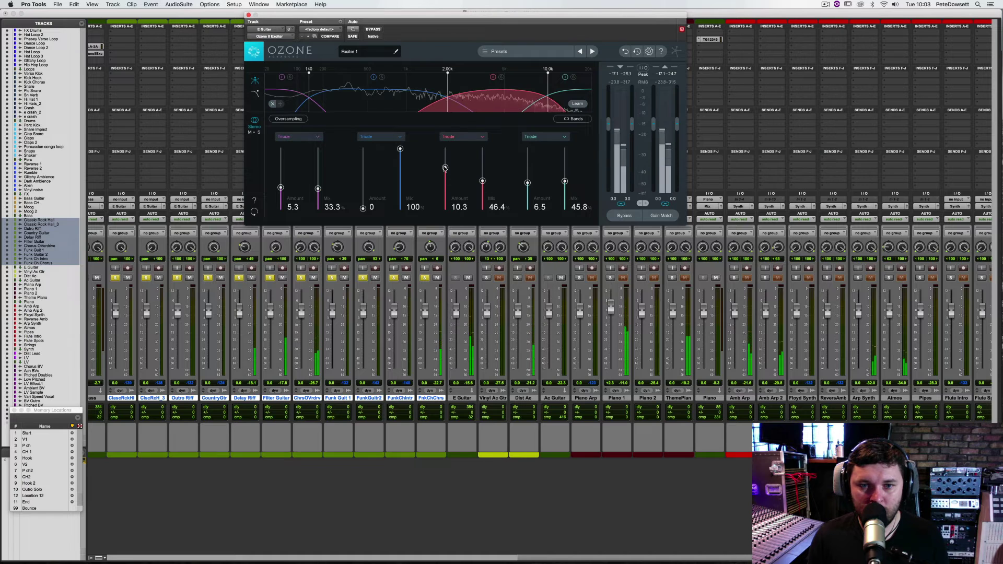
drag(445, 168, 564, 175)
- Switch bands 3 and 4 of the E Guitar Exciter to Dual Triode, close it and unsolo the guitar tracks
click(463, 136)
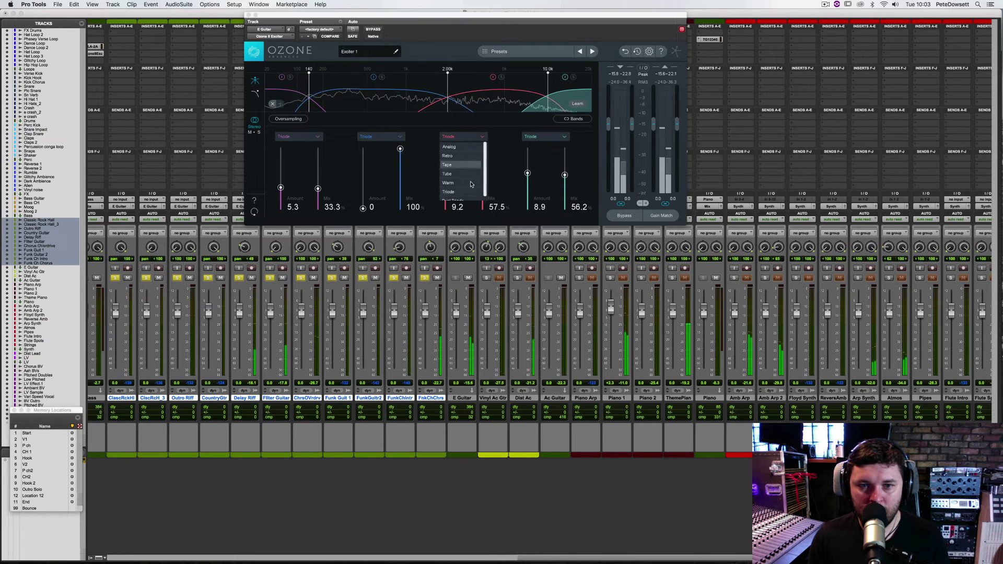
click(453, 199)
click(543, 136)
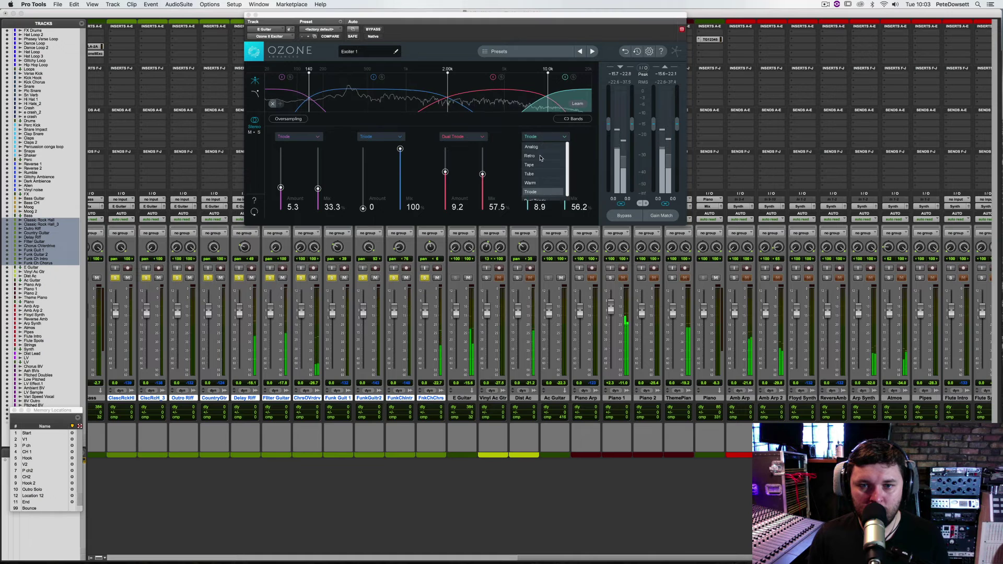
click(535, 200)
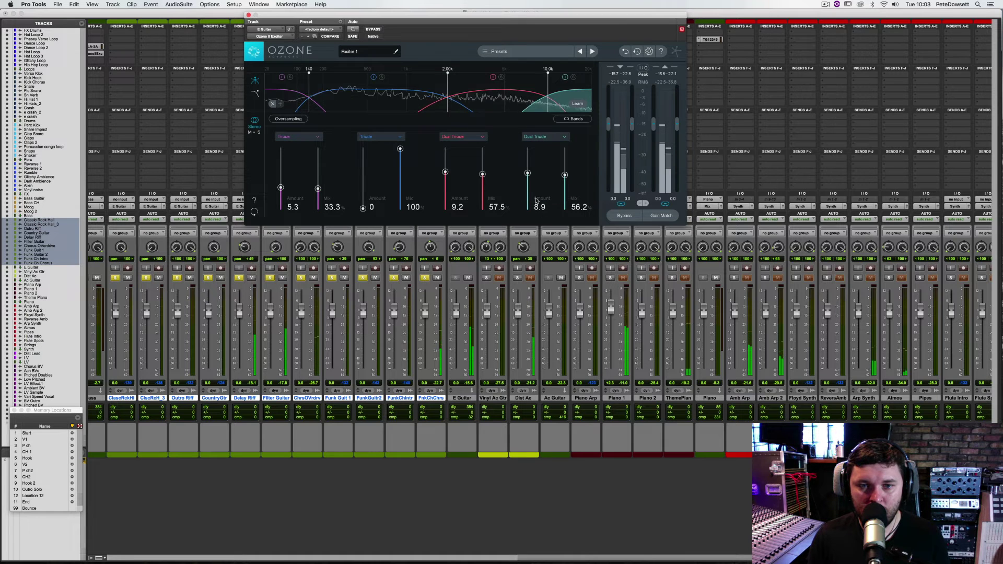
click(249, 15)
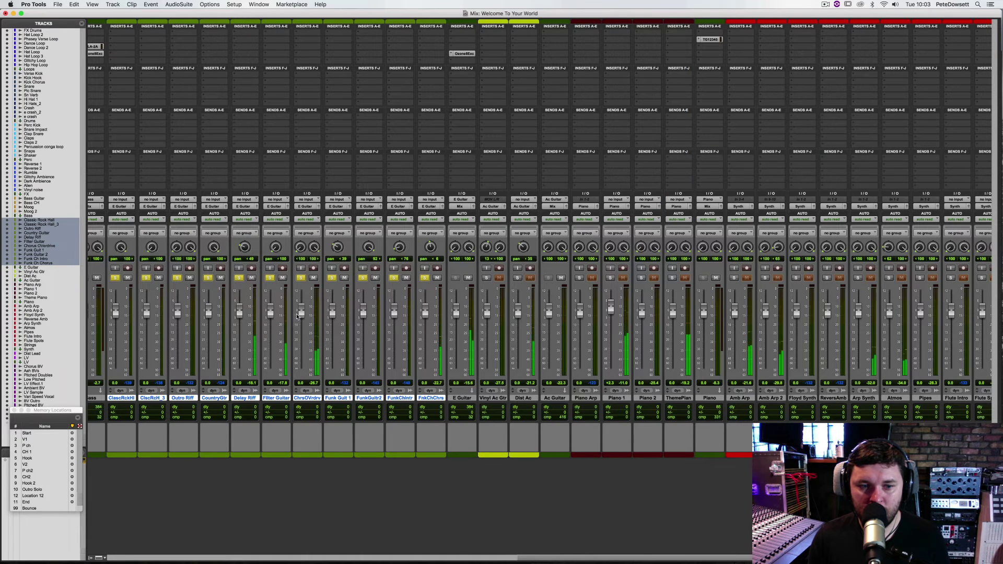
alt+click(424, 277)
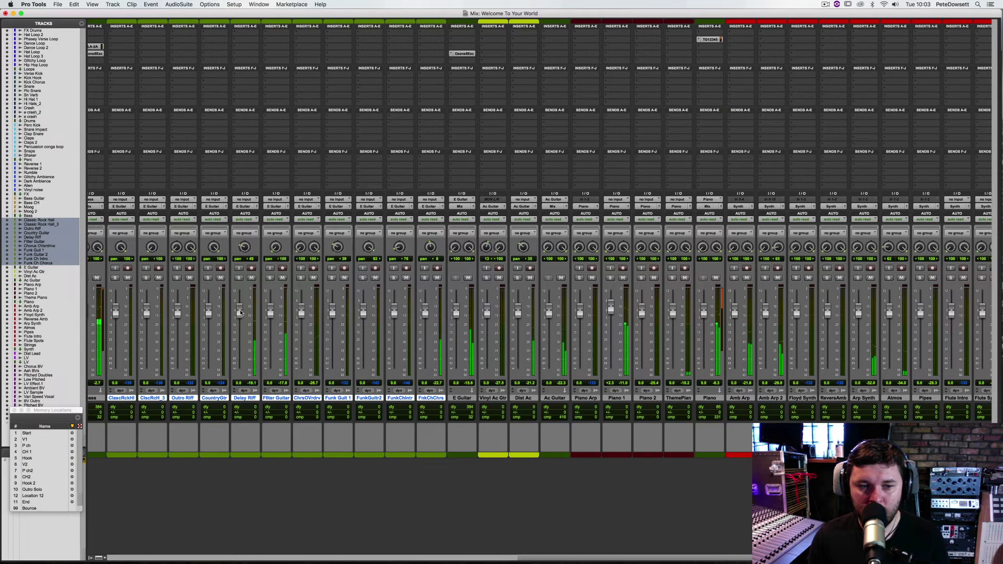
- Try raising the Delay Riff, Filter Guitar, chorus overdrive and FnkChChrs guitar faders, and reset them all to 0 dB
mouse_move(240, 313)
mouse_down()
mouse_move(268, 309)
mouse_move(239, 309)
mouse_up()
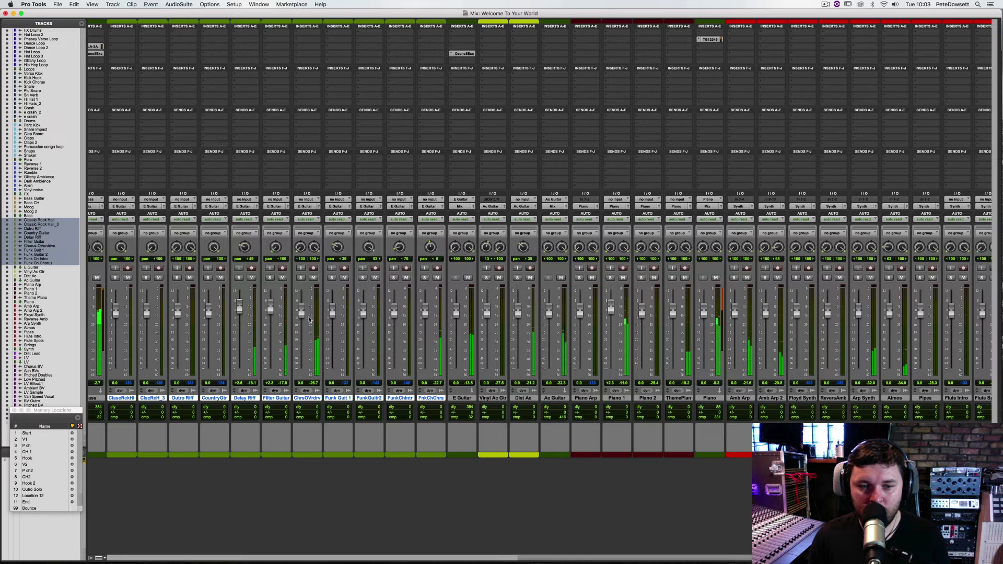
drag(302, 312, 302, 315)
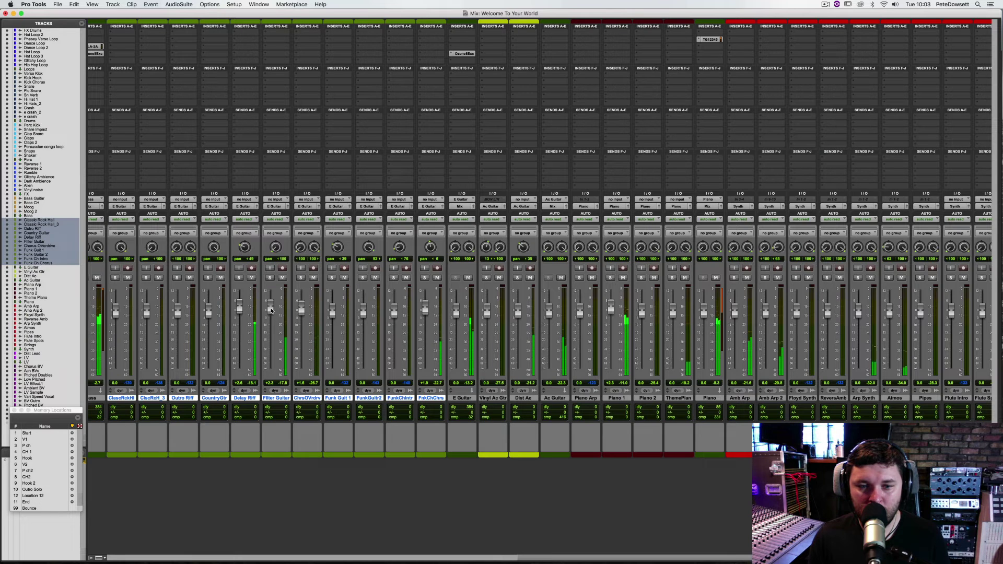
alt+click(241, 307)
alt+click(302, 310)
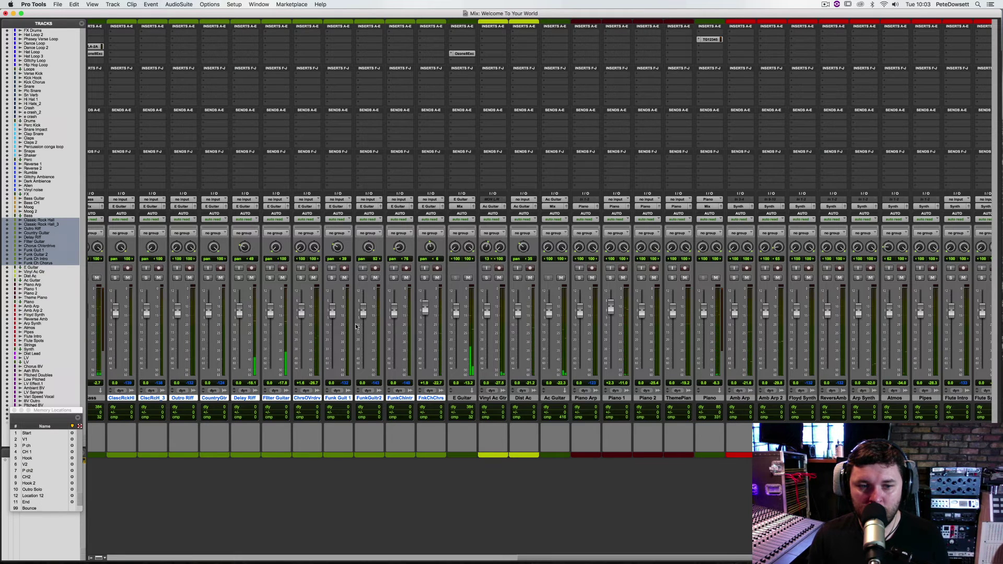
alt+click(429, 310)
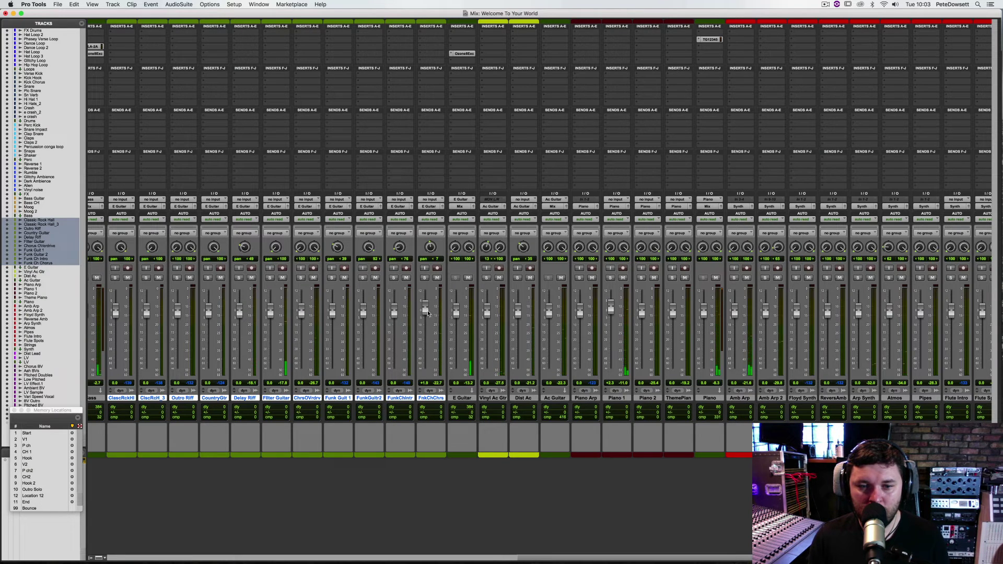
- Raise the output gain of the E Guitar track's Ozone Exciter to +1.3 dB
click(463, 54)
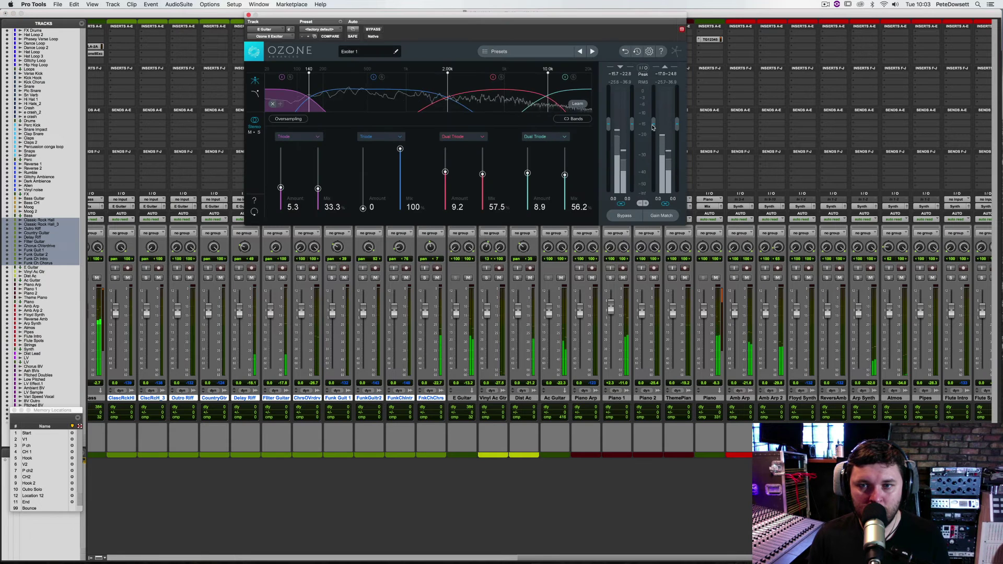
drag(652, 125, 652, 123)
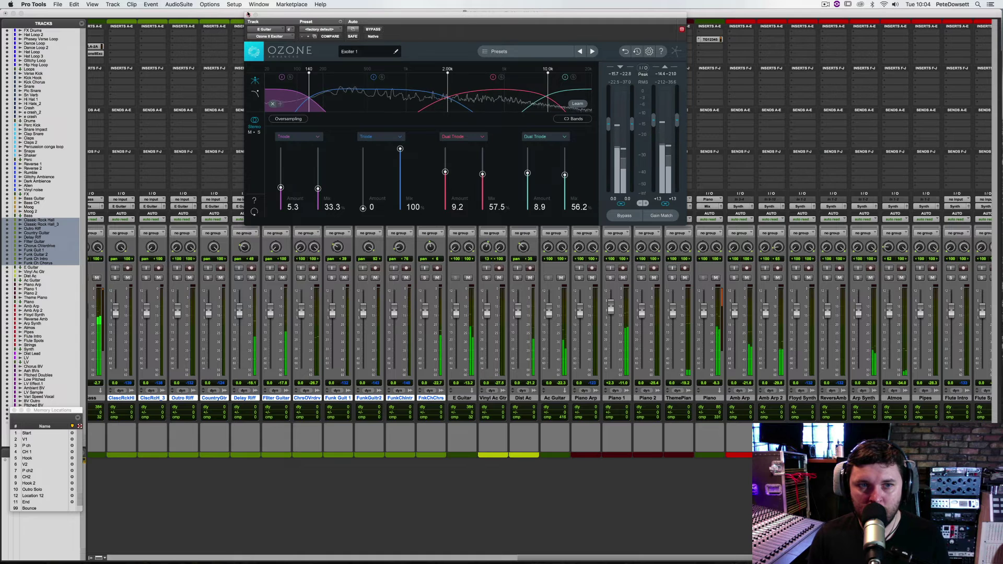
- Close the Exciter, select the synth tracks from Amb Arp to Strings, and solo them briefly before unsoloing
key(super+w)
click(626, 560)
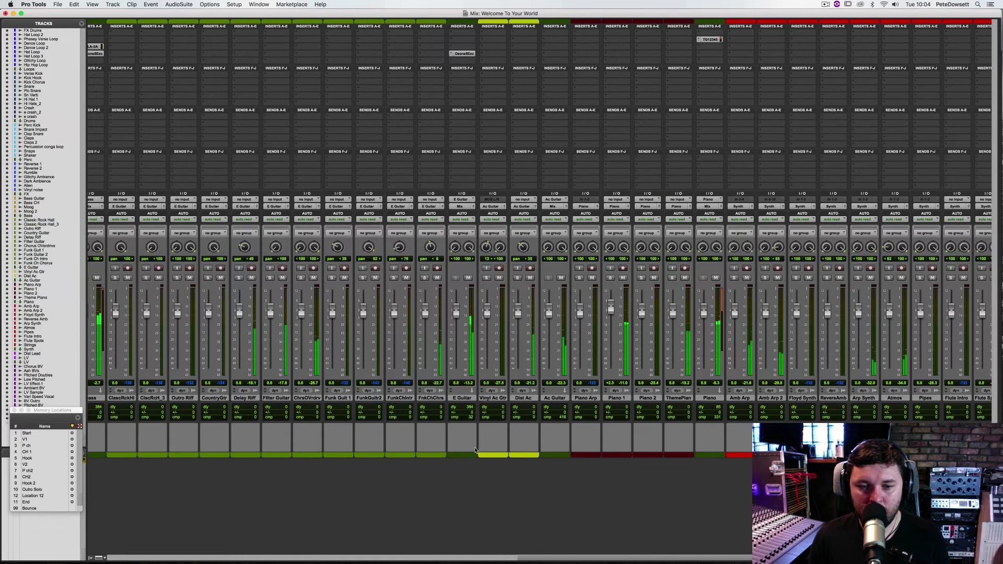
drag(627, 560, 738, 540)
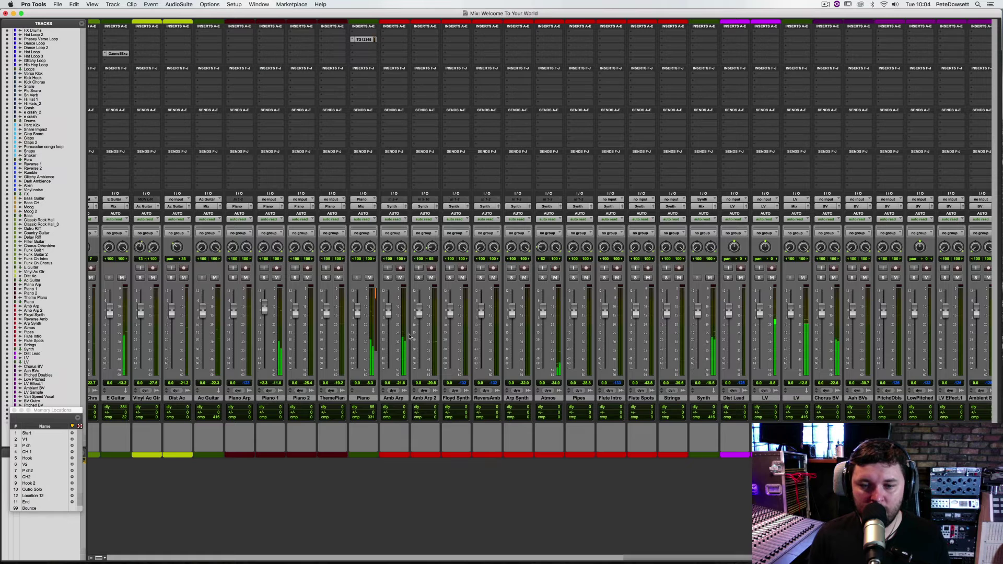
click(391, 398)
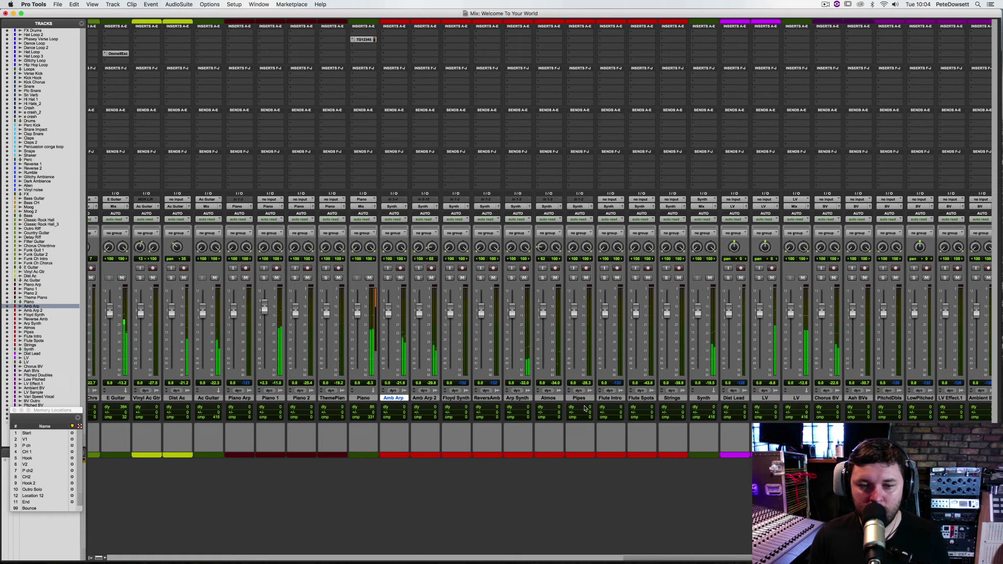
shift+click(672, 398)
click(386, 278)
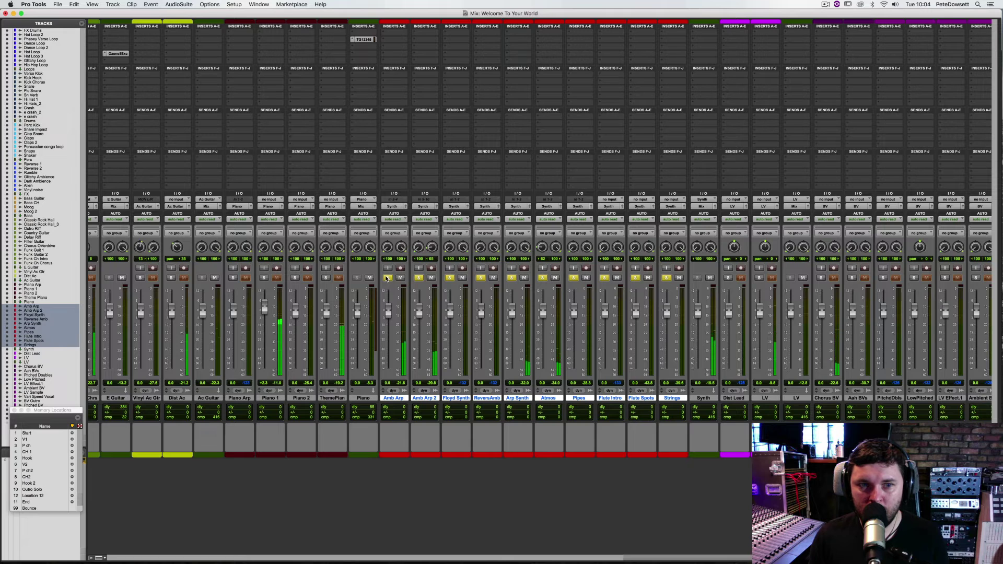
click(386, 278)
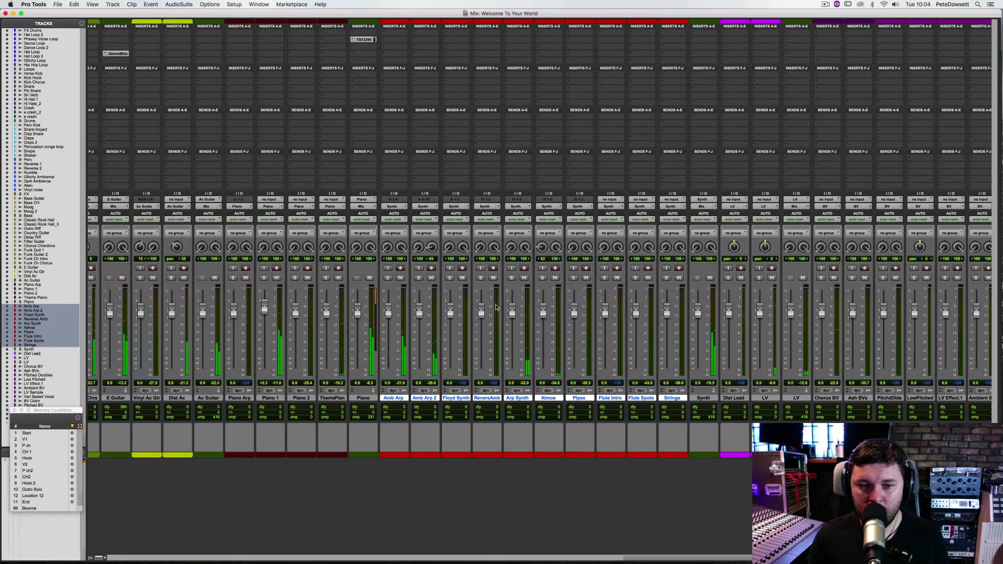
- Insert the stereo Dyn3 Compressor/Limiter on the Synth group track and raise its knee to about 15.8 dB
click(691, 49)
mouse_move(695, 50)
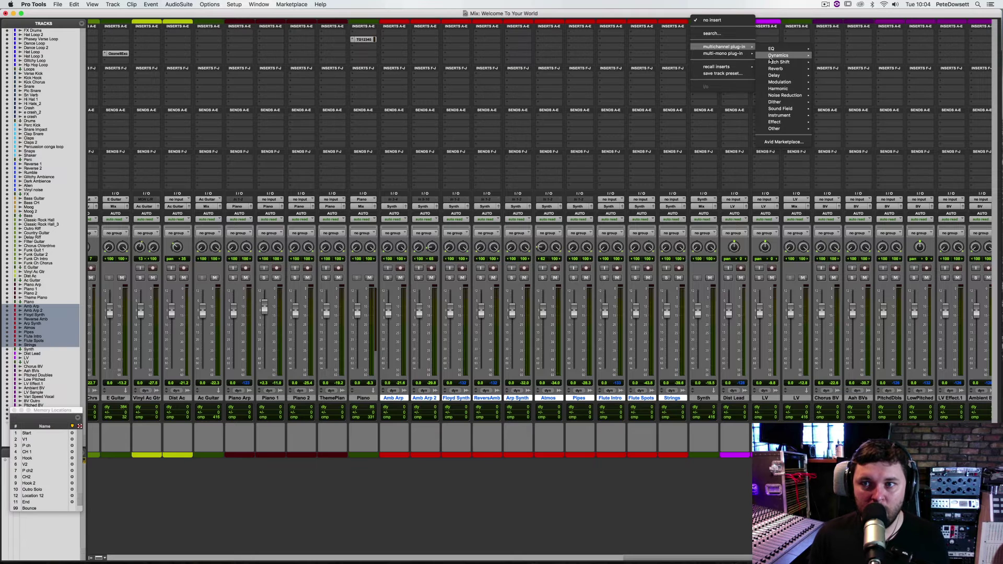
mouse_move(781, 56)
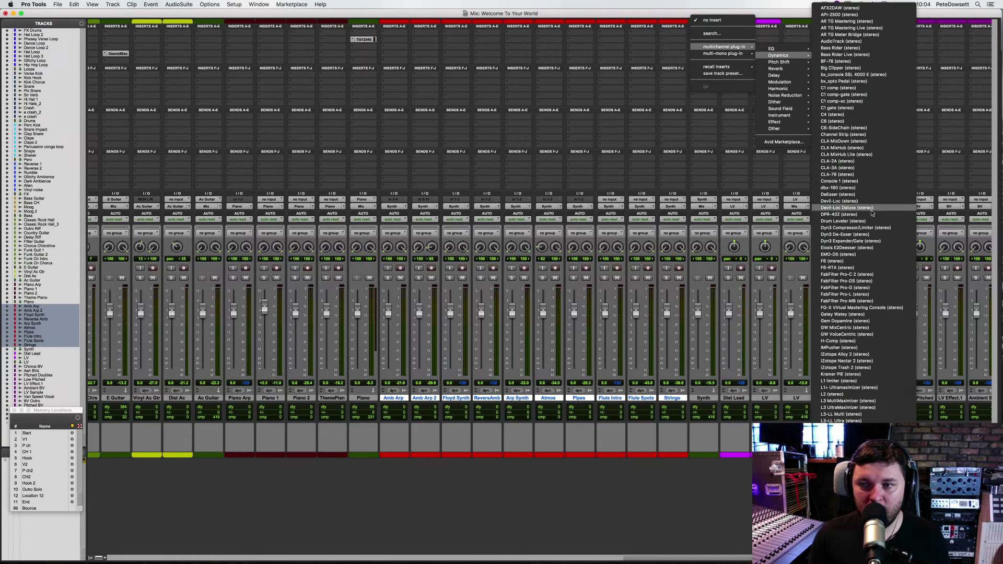
click(642, 166)
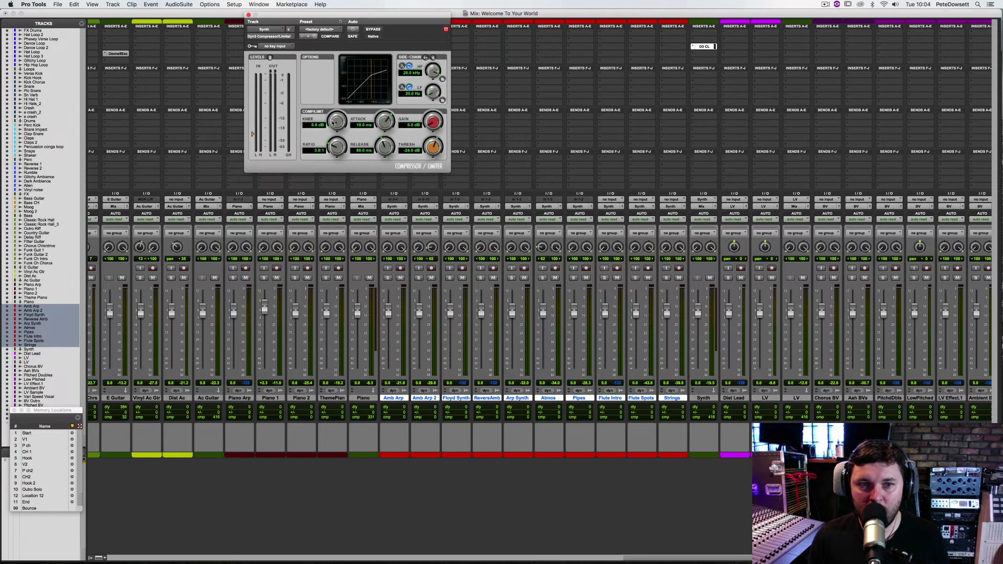
drag(338, 108, 341, 99)
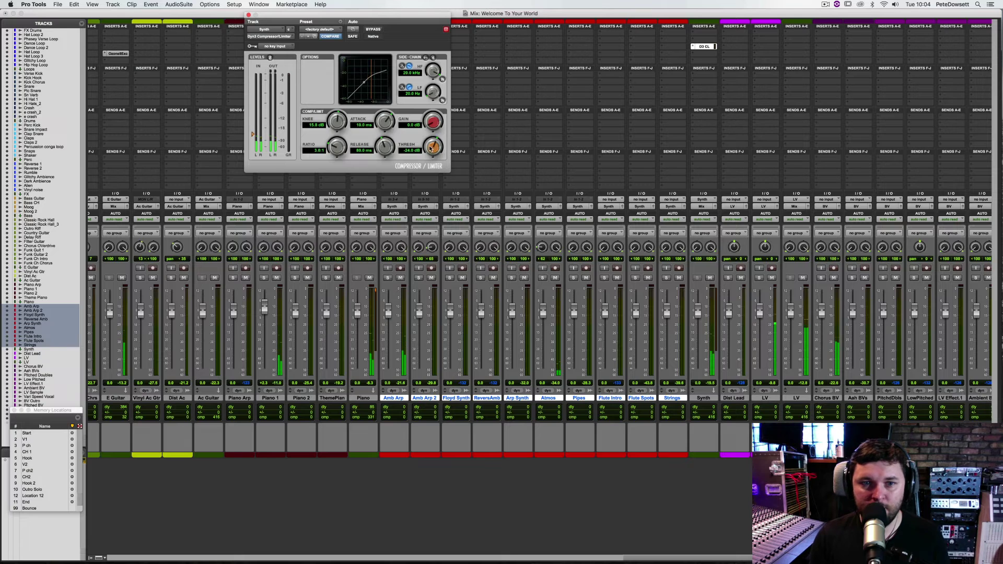
- Set the Synth compressor's threshold to about -32.8 dB, attack to 8.8 ms, gain to 15.1 dB and release to 138.9 ms
drag(434, 147, 432, 117)
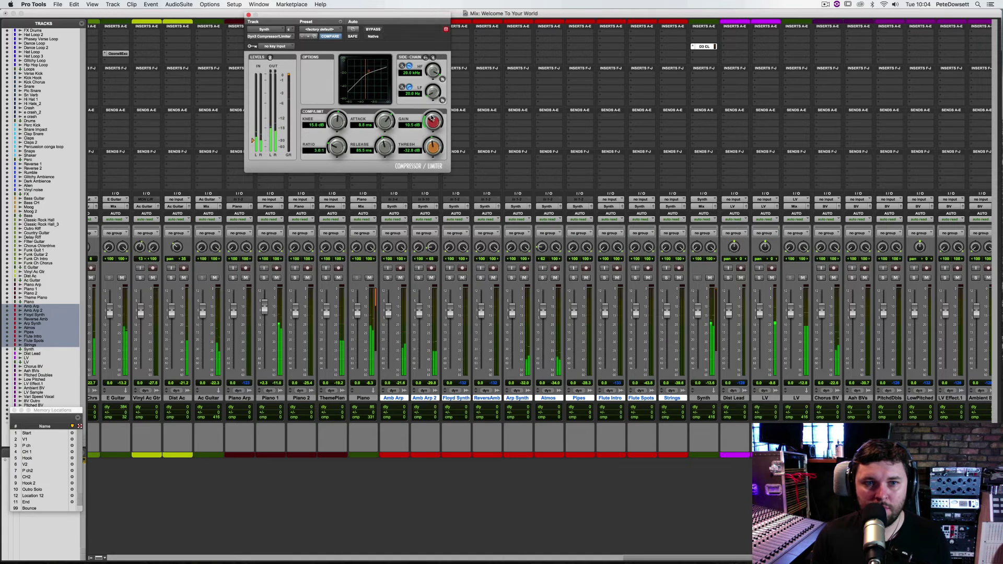
drag(432, 119, 432, 120)
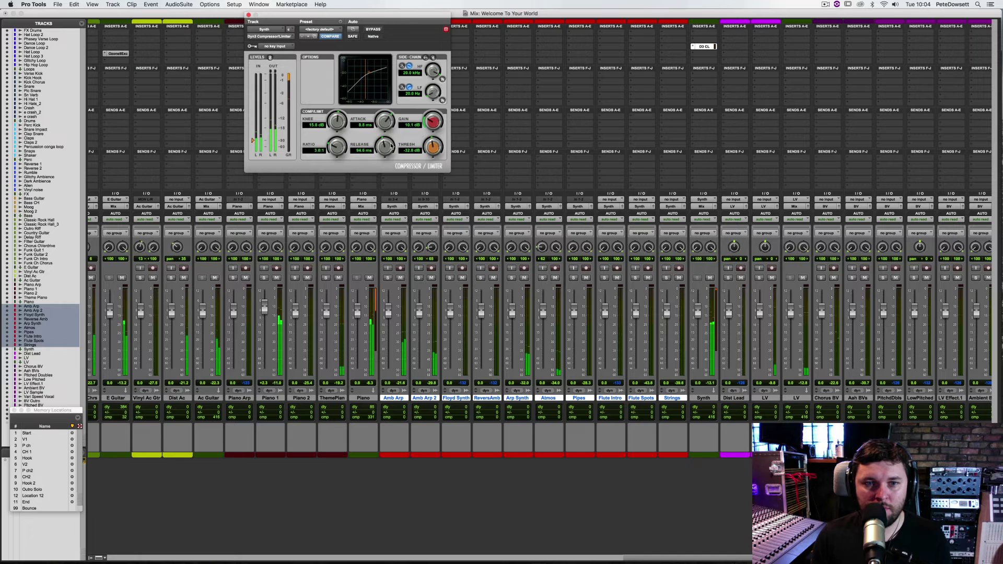
drag(391, 146, 392, 137)
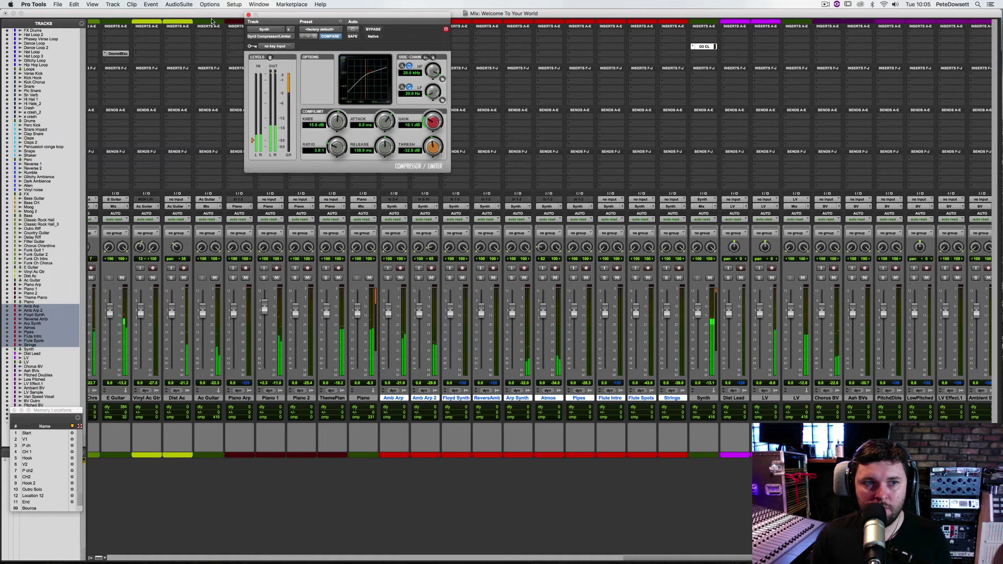
- Add the stereo SSLComp below the compressor on the Synth track, adjust its threshold and compare it with bypass on and off
click(694, 55)
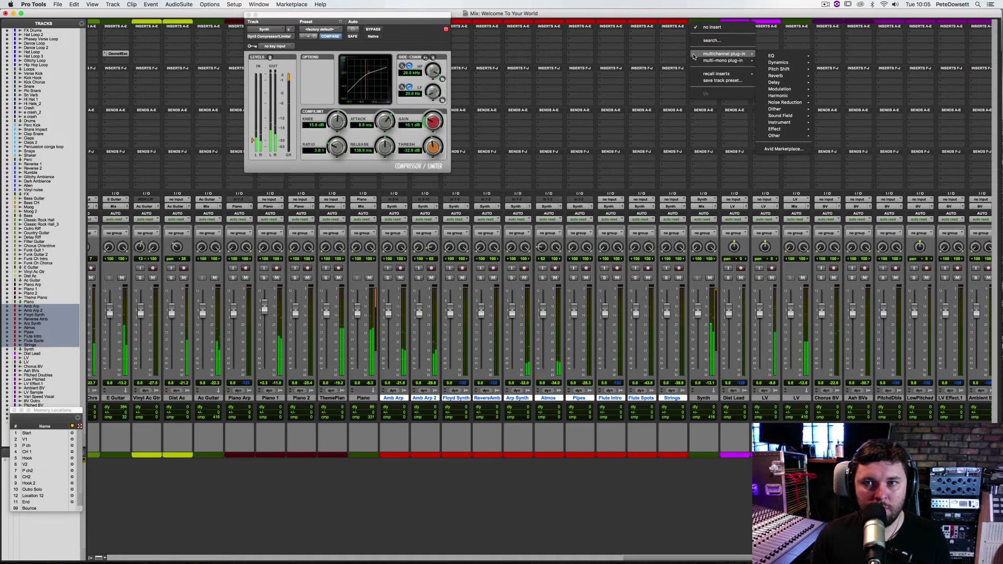
mouse_move(798, 53)
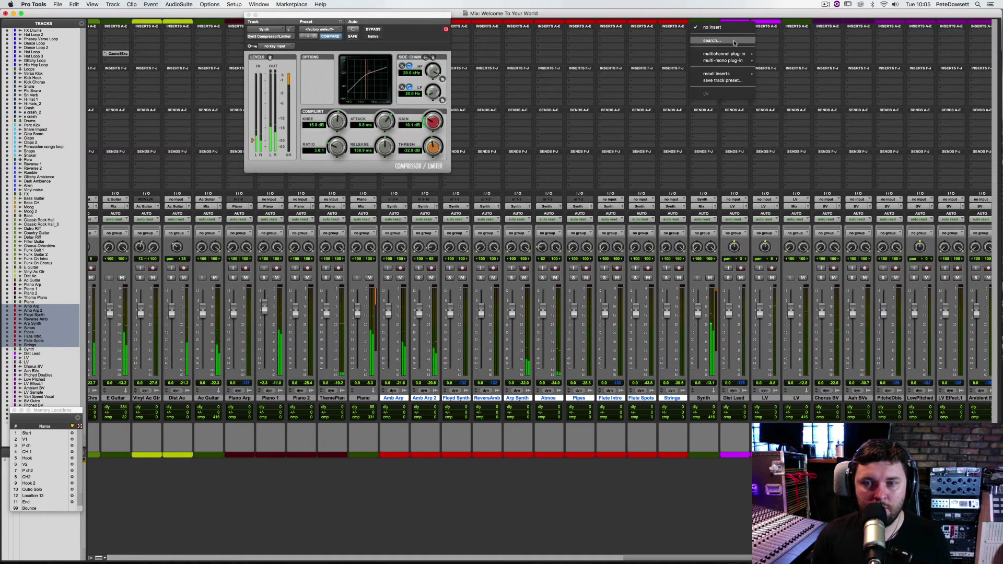
click(713, 40)
text(ssl)
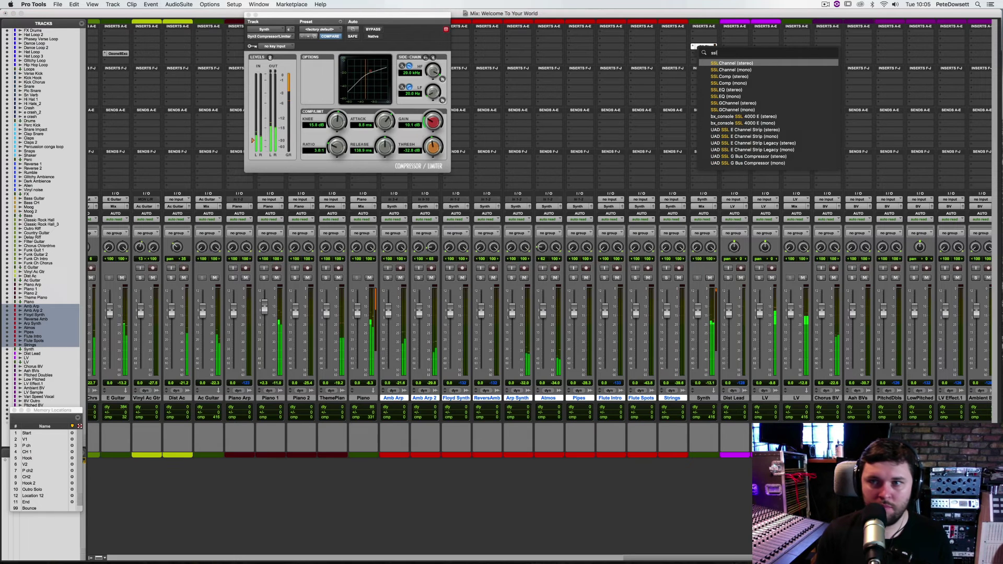
click(738, 77)
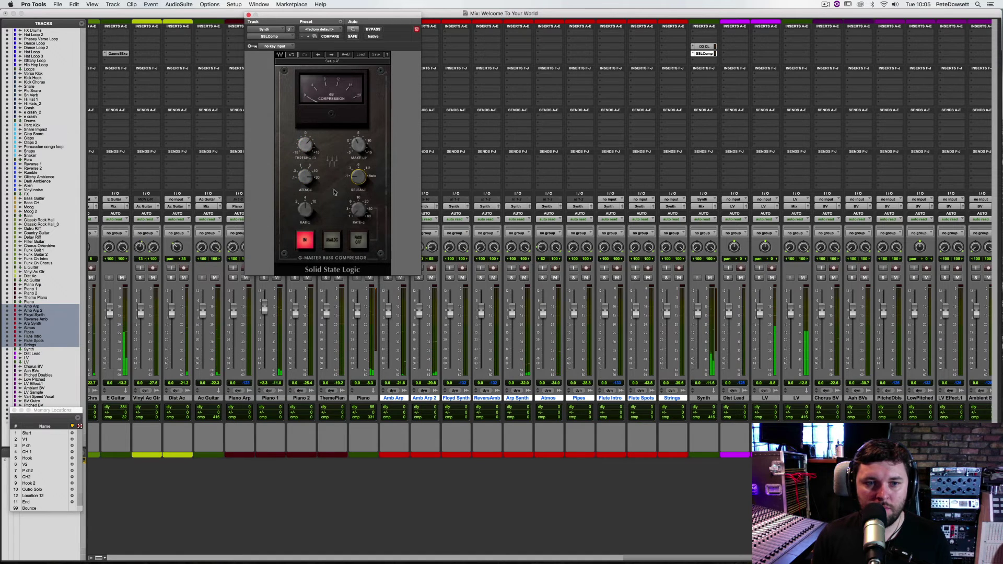
click(310, 151)
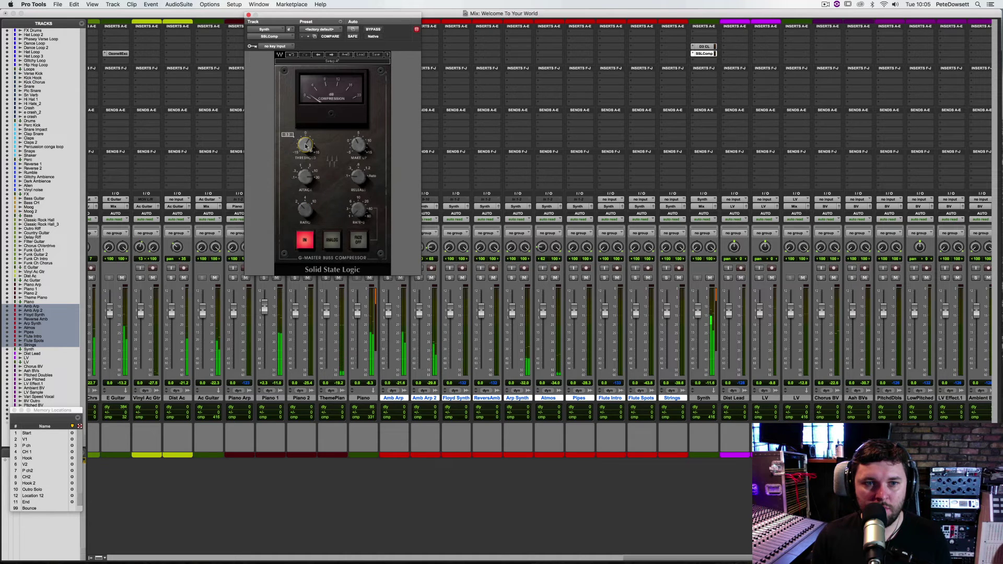
click(373, 30)
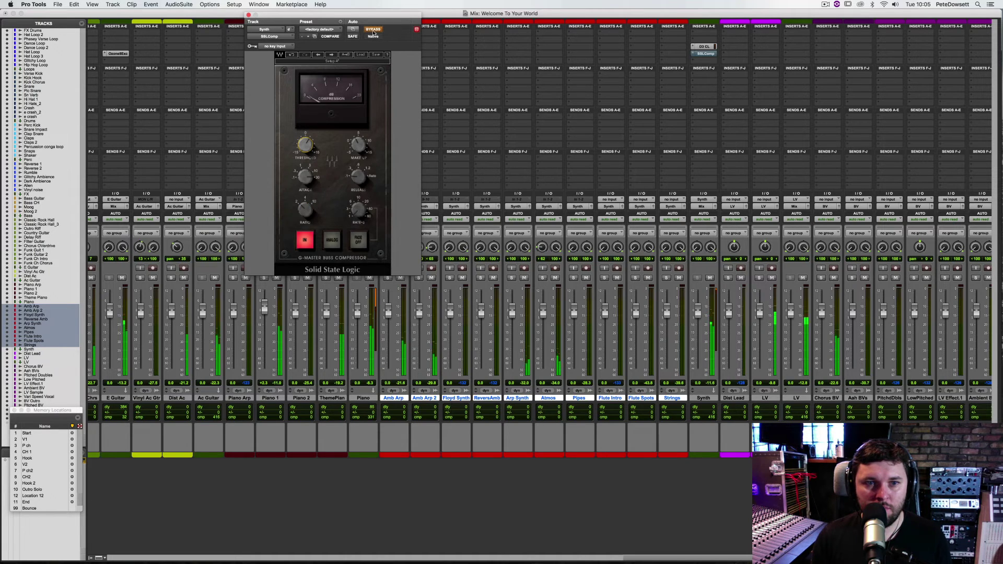
click(373, 30)
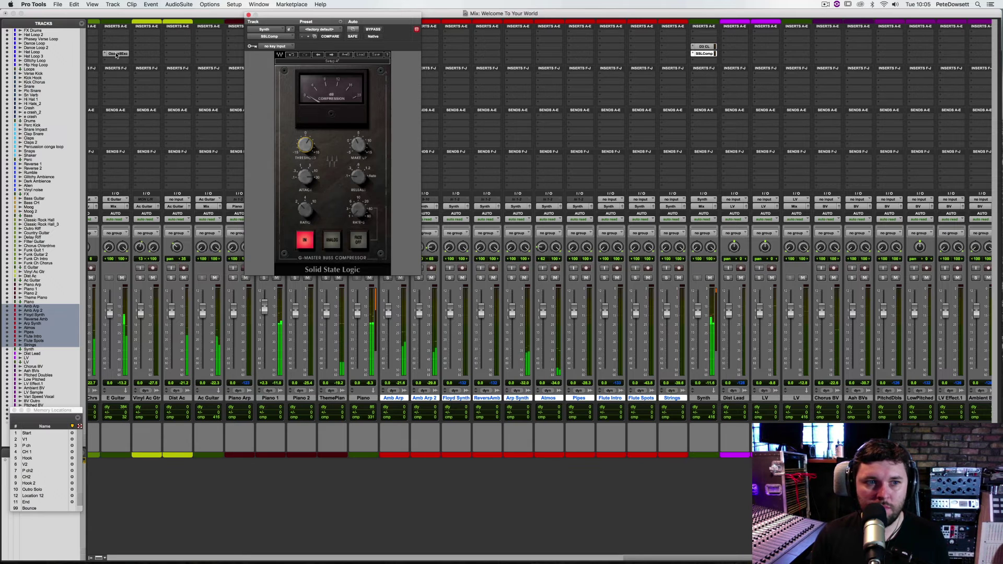
- Copy the E Guitar track's Ozone Exciter to the Synth track below SSLComp, open it and dismiss the iZotope updater
drag(708, 62, 704, 61)
click(705, 60)
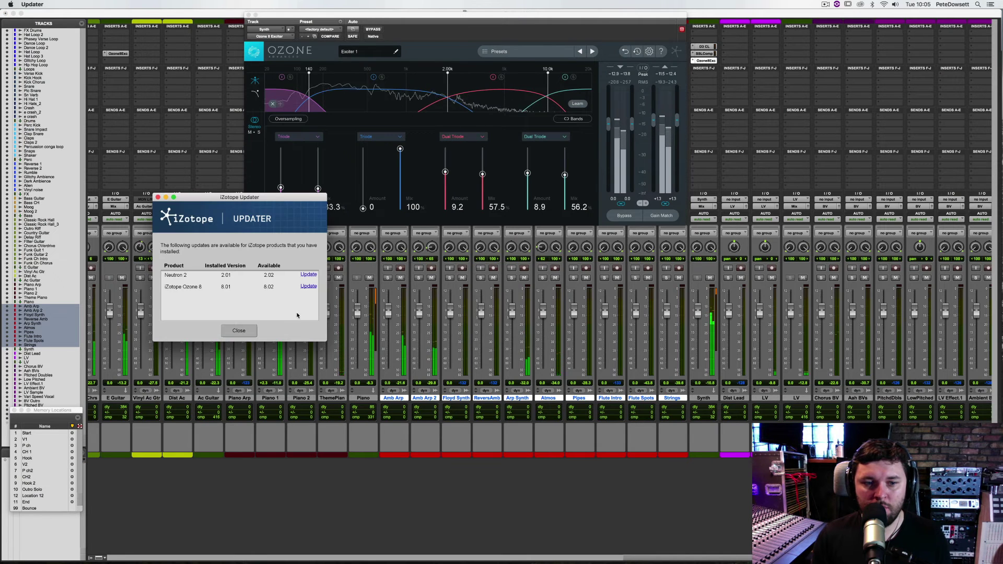
click(254, 331)
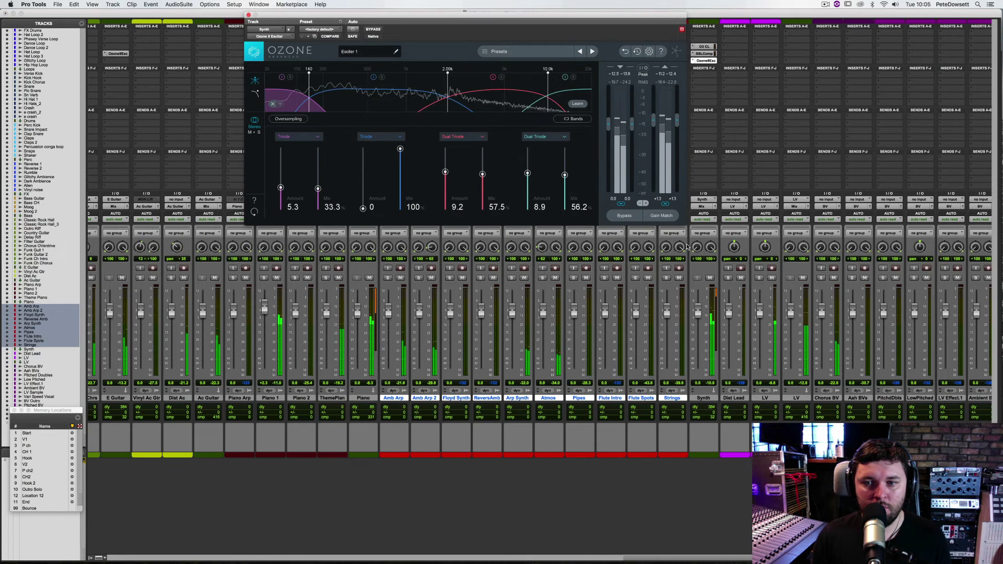
- Solo the selected synth tracks and toggle mutes on Amb Arp and Amb Arp 2 to judge what each contributes
click(418, 279)
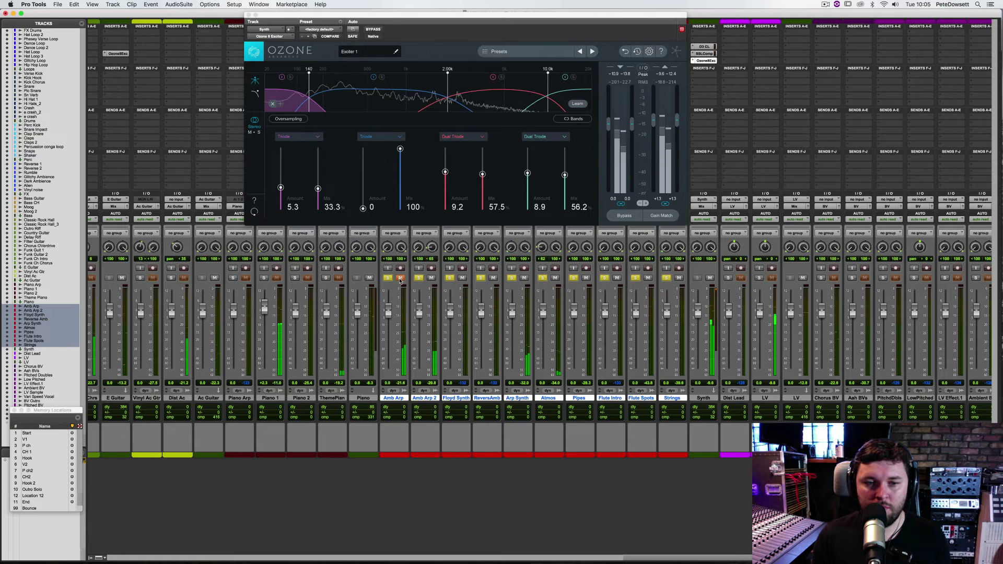
click(401, 278)
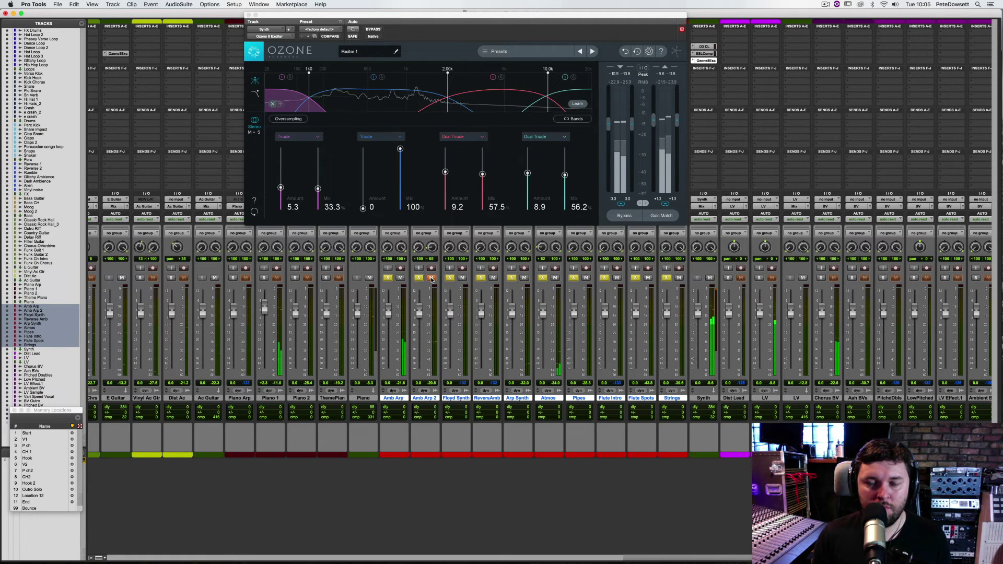
click(431, 278)
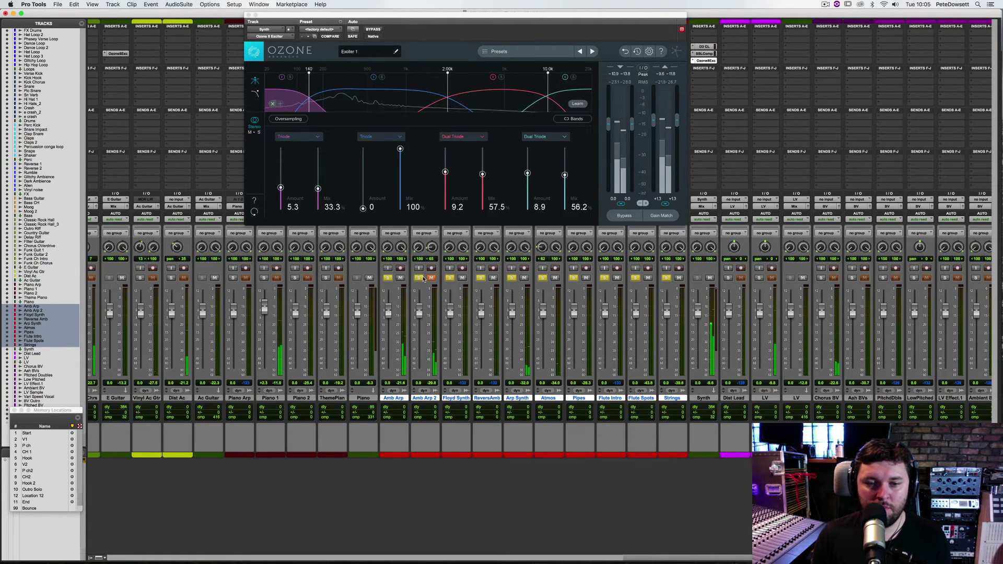
click(401, 278)
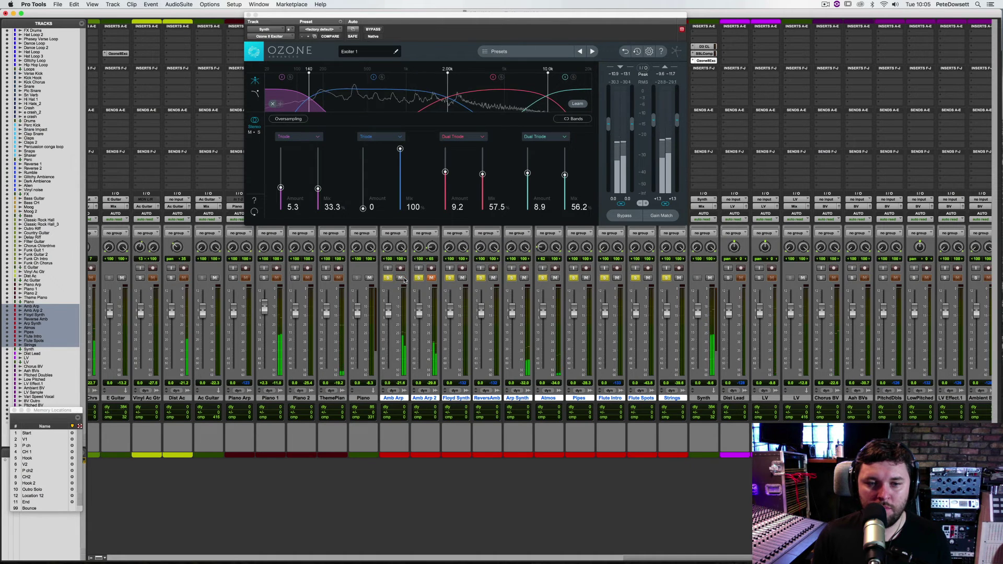
- Lower the Amb Arp fader to about -5.8 dB and Amb Arp 2 to -7.0 dB, unsolo and deselect the synths, and close the Exciter
drag(388, 312, 388, 320)
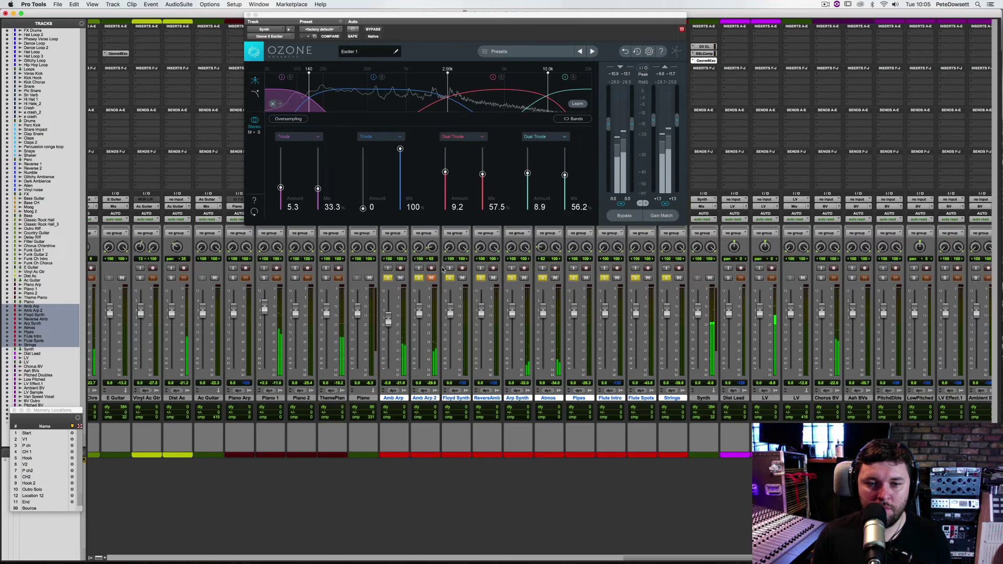
click(431, 278)
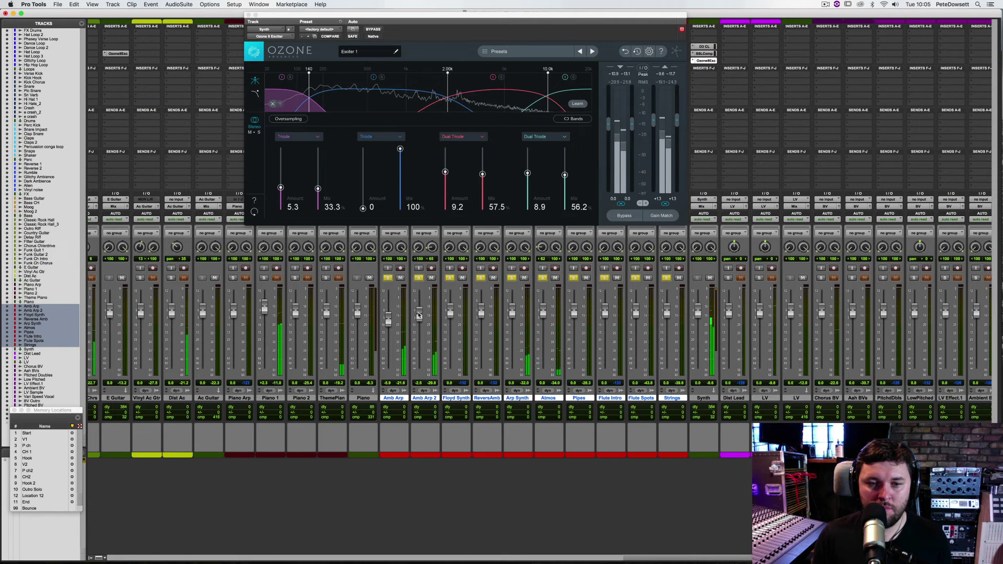
drag(418, 314, 419, 321)
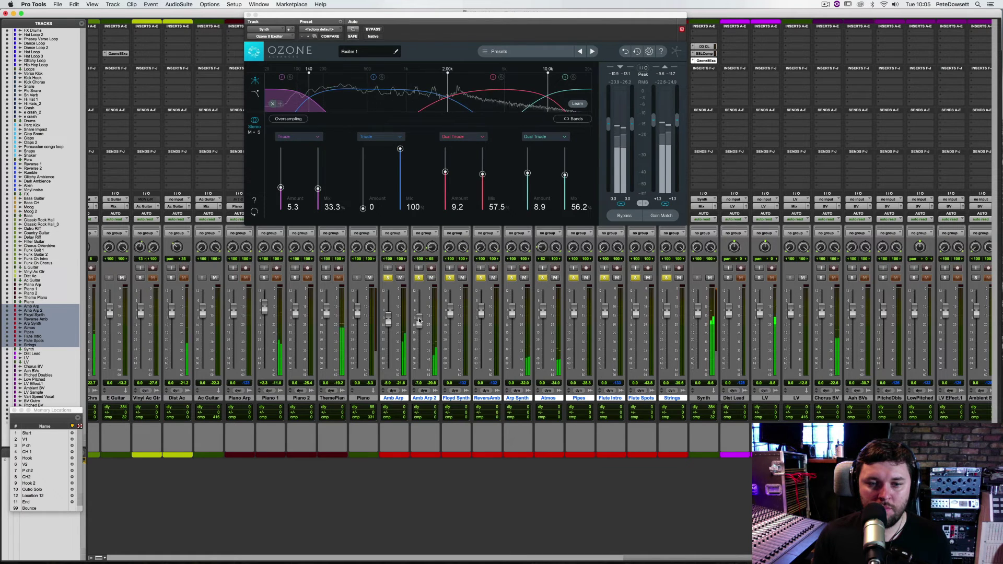
alt+click(419, 278)
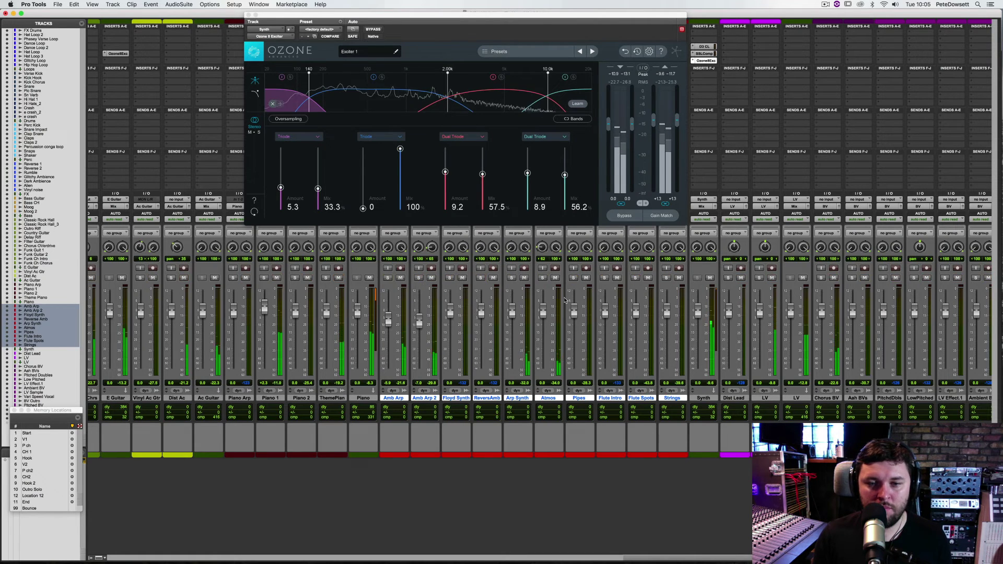
alt+click(437, 398)
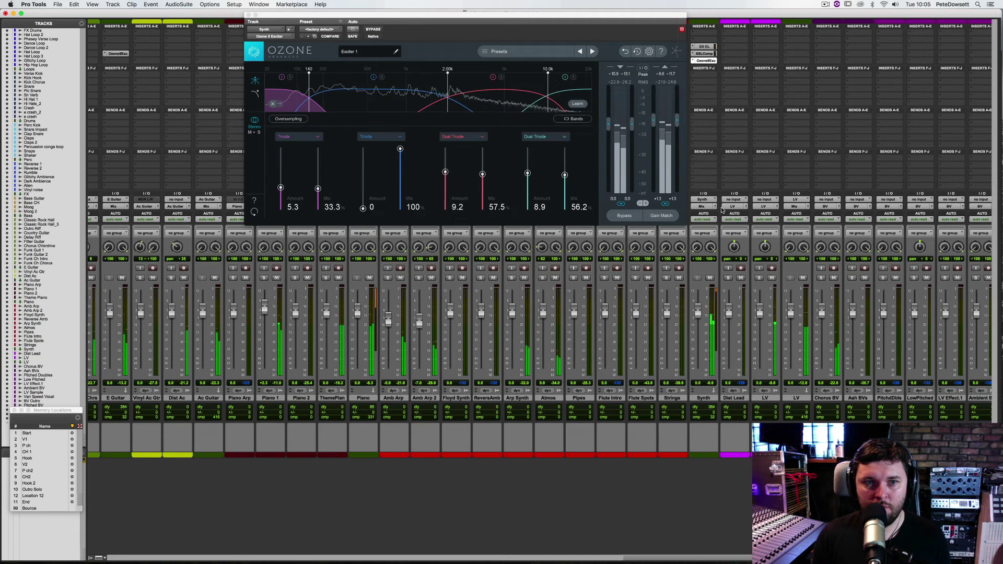
key(super+w)
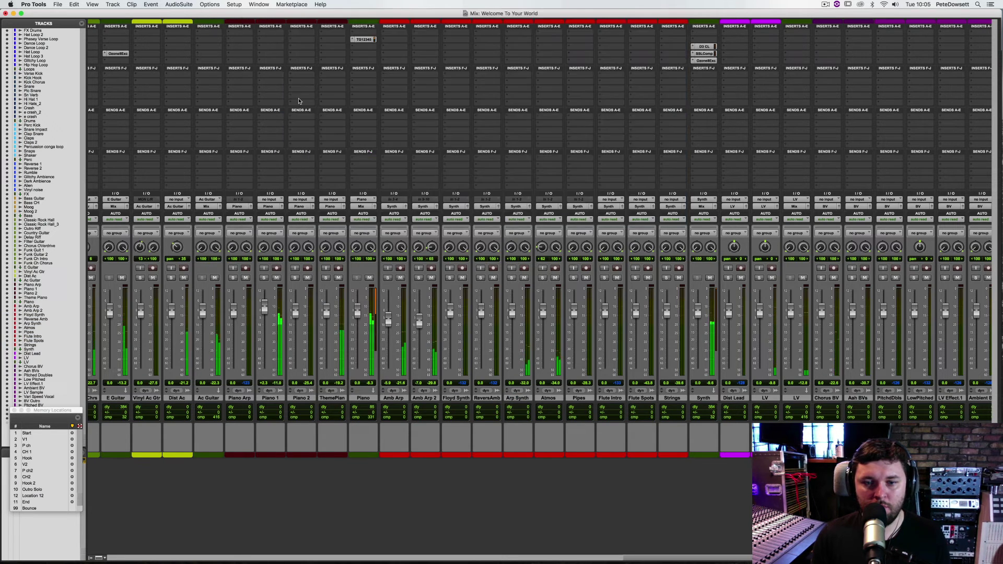
- Mute Atmos briefly for comparison, unmute it, and lower its fader to about -6 dB
click(556, 279)
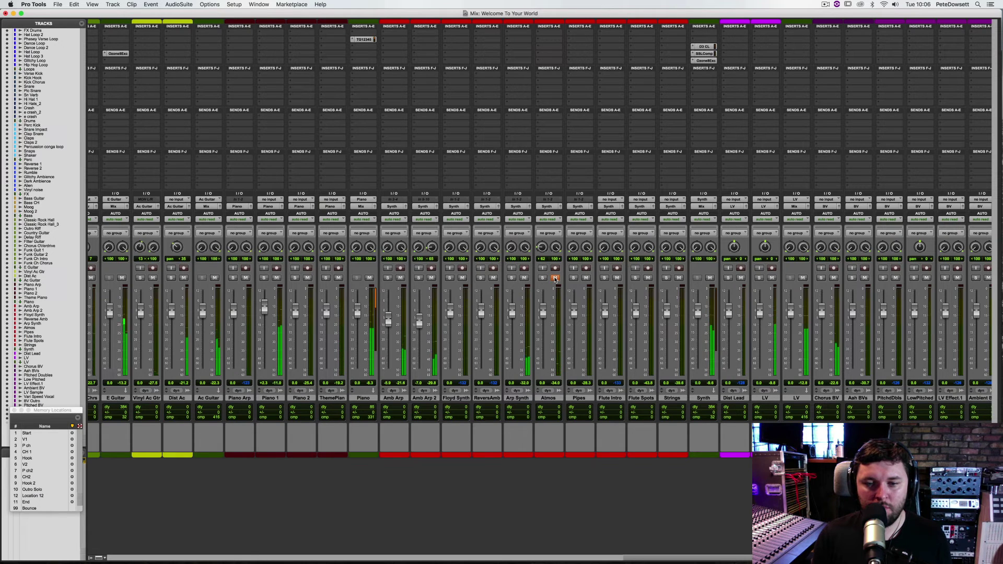
drag(541, 313, 543, 326)
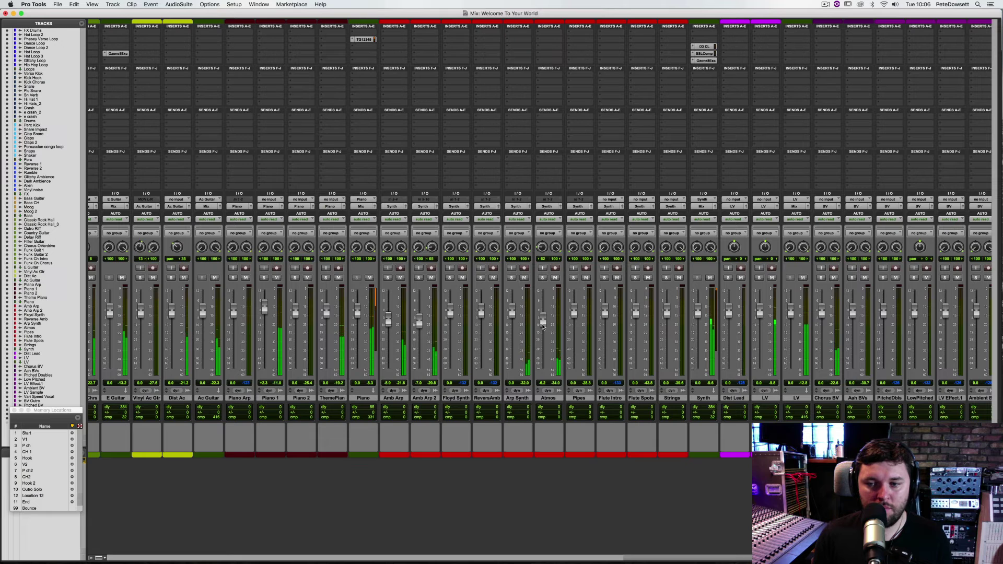
drag(542, 327, 543, 324)
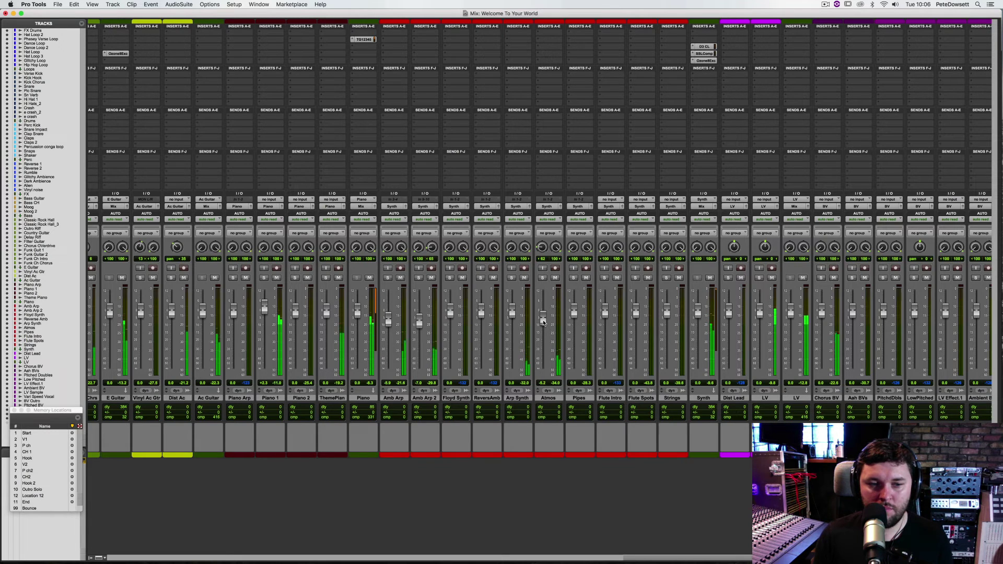
- Solo the Dist Ac track briefly to hear its contribution, and unsolo it
click(172, 278)
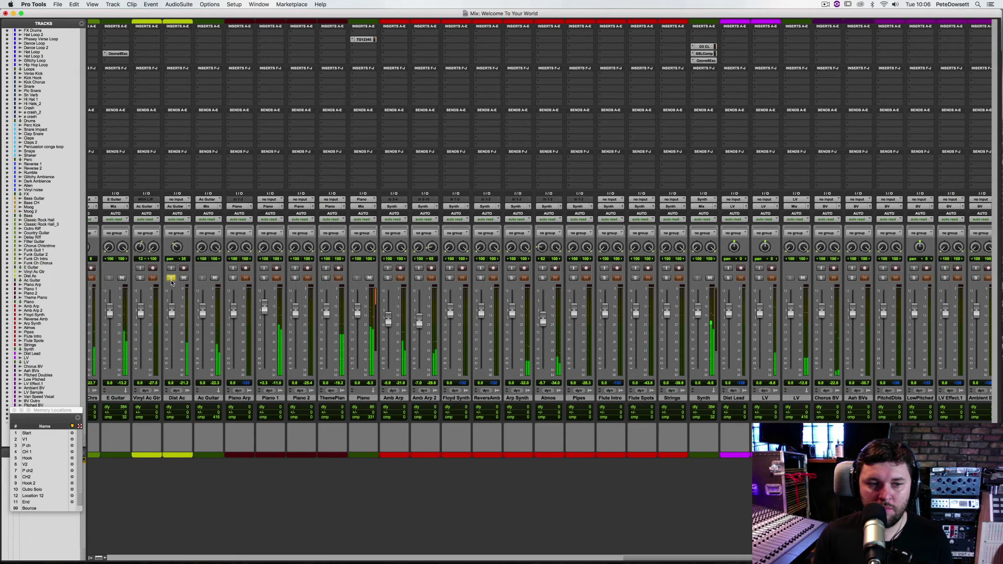
click(173, 280)
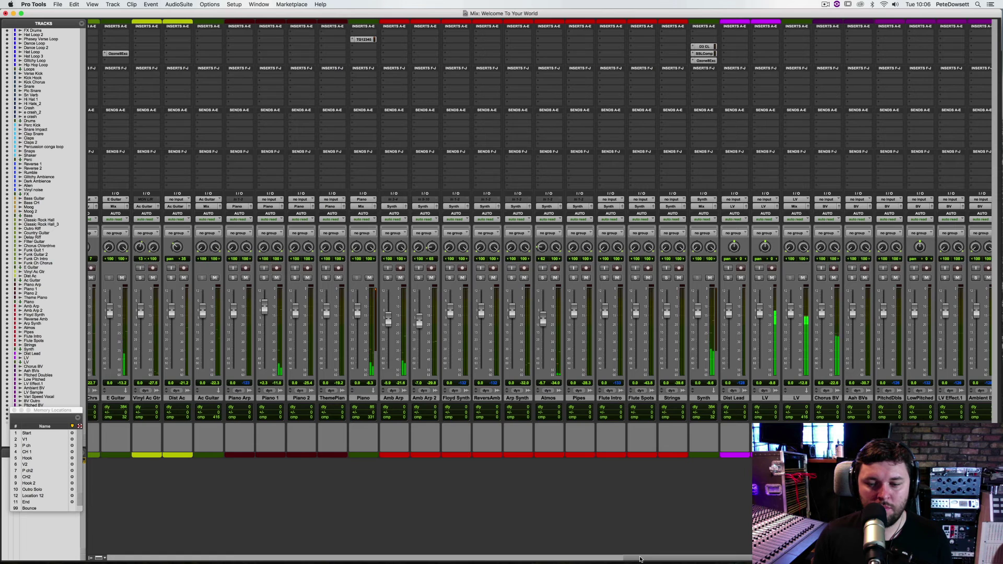
- Insert the stereo Devil-Loc Deluxe plug-in on the LV group track, audition it during playback and move its window clear of the LV inserts
scroll(747, 549, right, 7)
scroll(748, 550, right, 2)
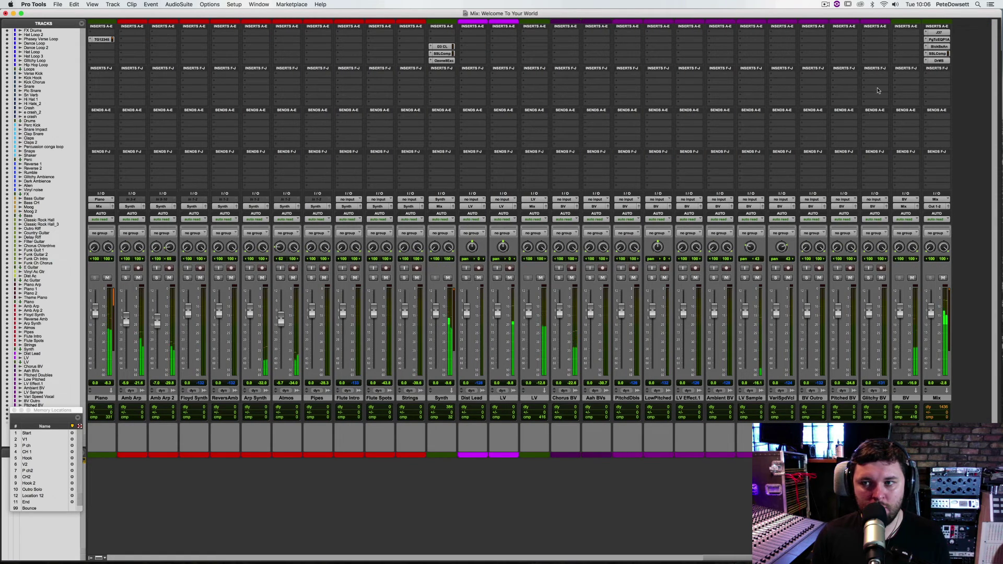
click(525, 50)
mouse_move(554, 47)
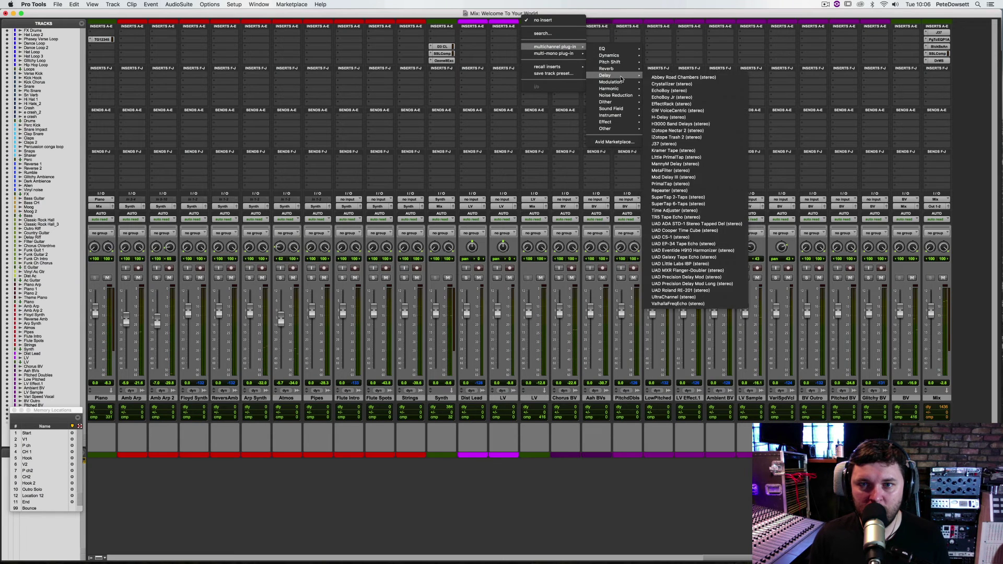
mouse_move(619, 89)
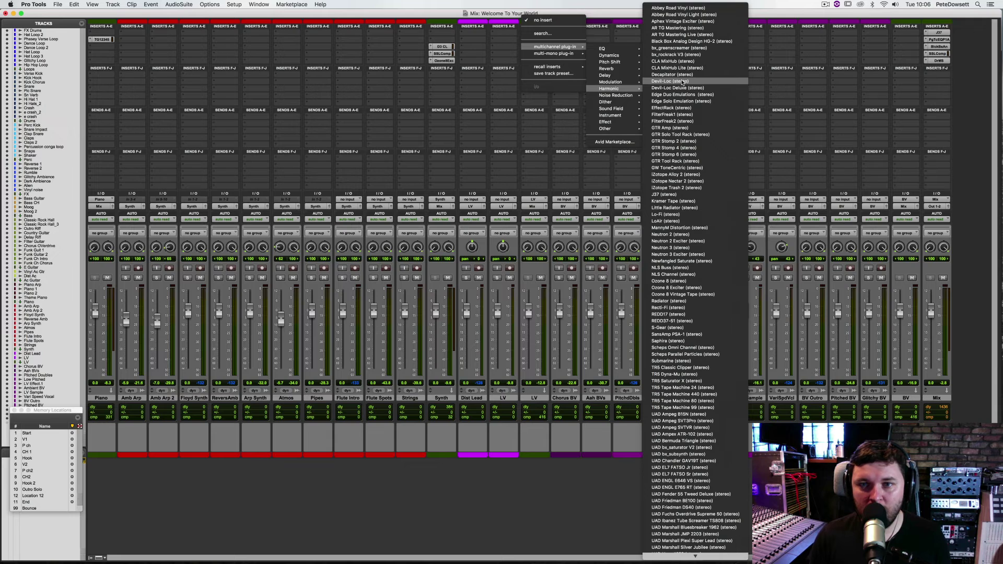
click(683, 84)
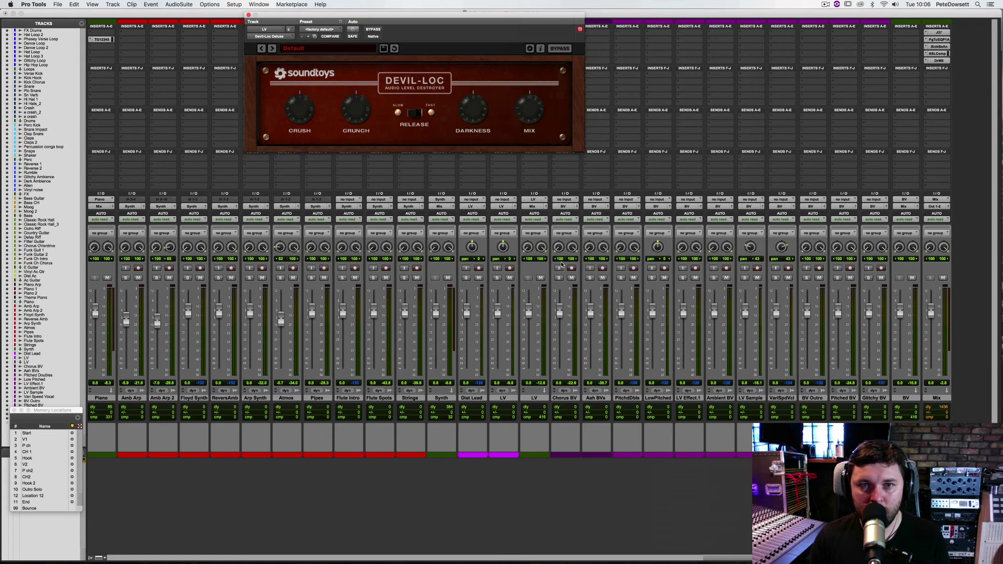
key(space)
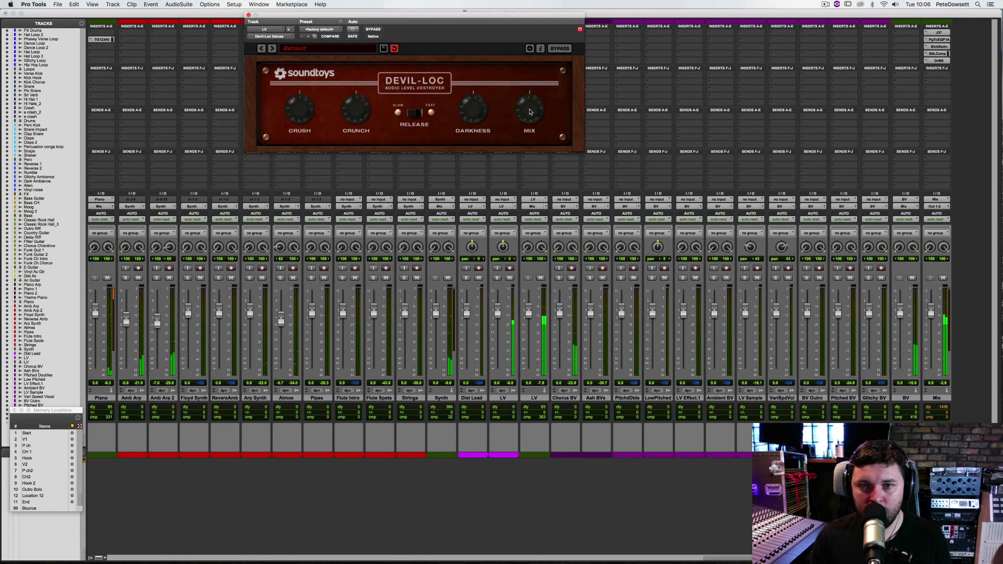
drag(413, 16, 247, 30)
drag(529, 311, 528, 315)
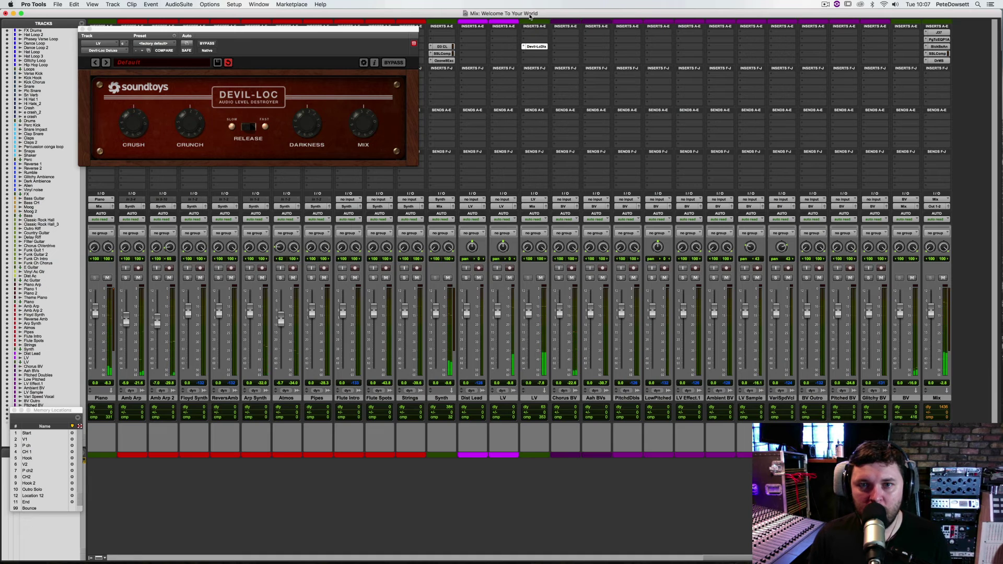
- Add a multi-mono Trim plug-in below Devil-Loc on the LV group track and set its gain to -2.2 dB
click(534, 31)
mouse_move(634, 137)
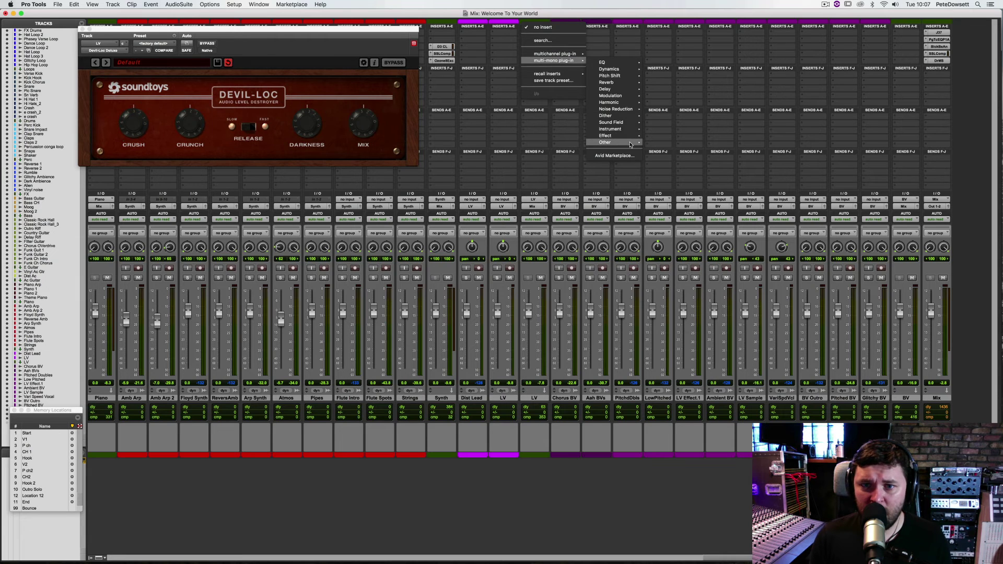
click(599, 354)
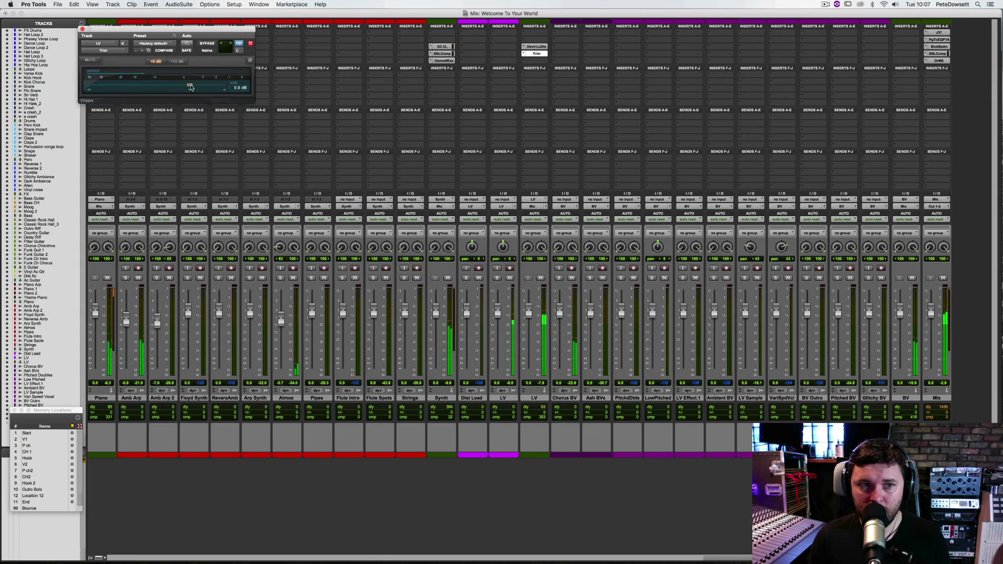
drag(190, 86, 184, 88)
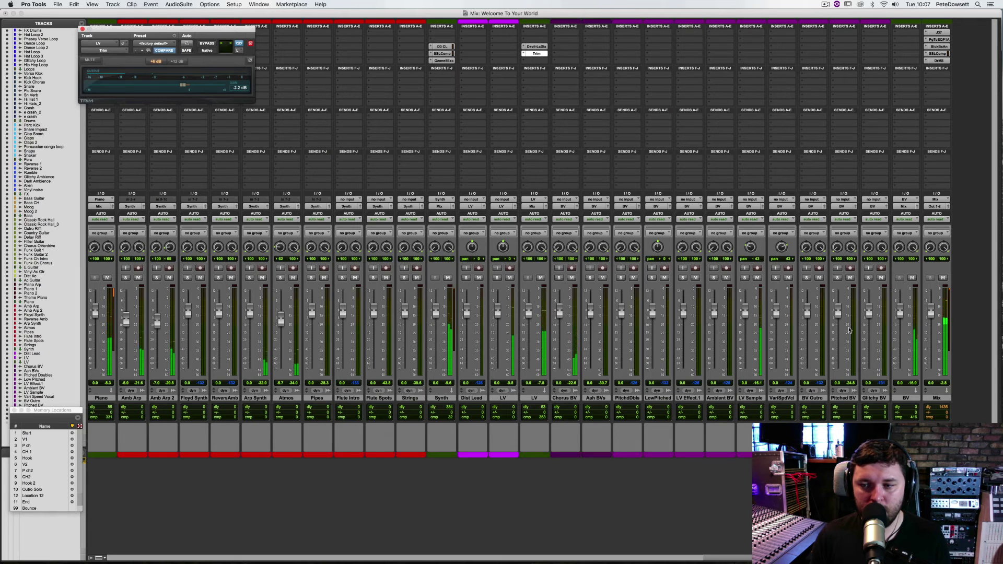
- Insert the stereo Radiator harmonic plug-in on the BV group track
click(902, 49)
mouse_move(898, 47)
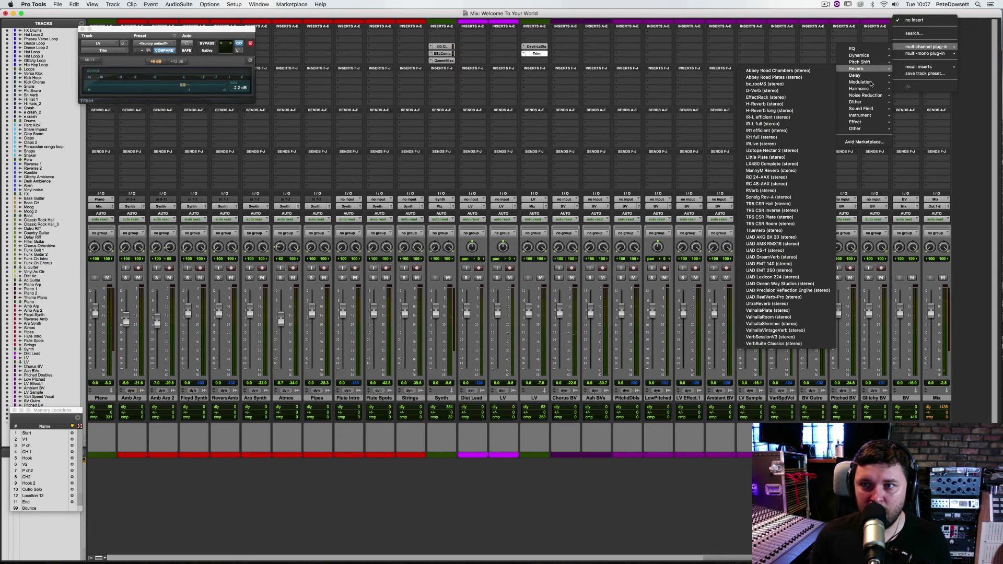
mouse_move(859, 89)
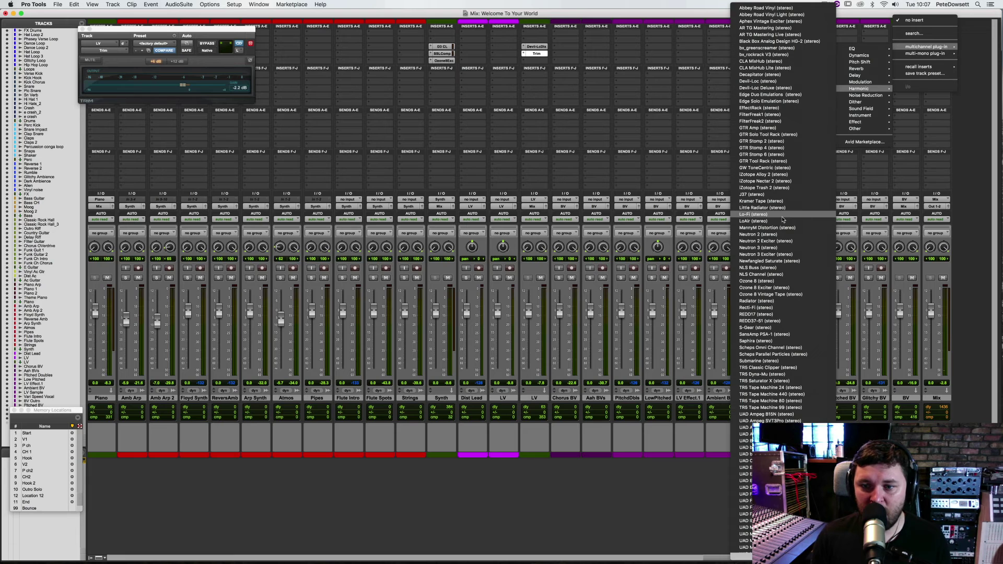
click(775, 301)
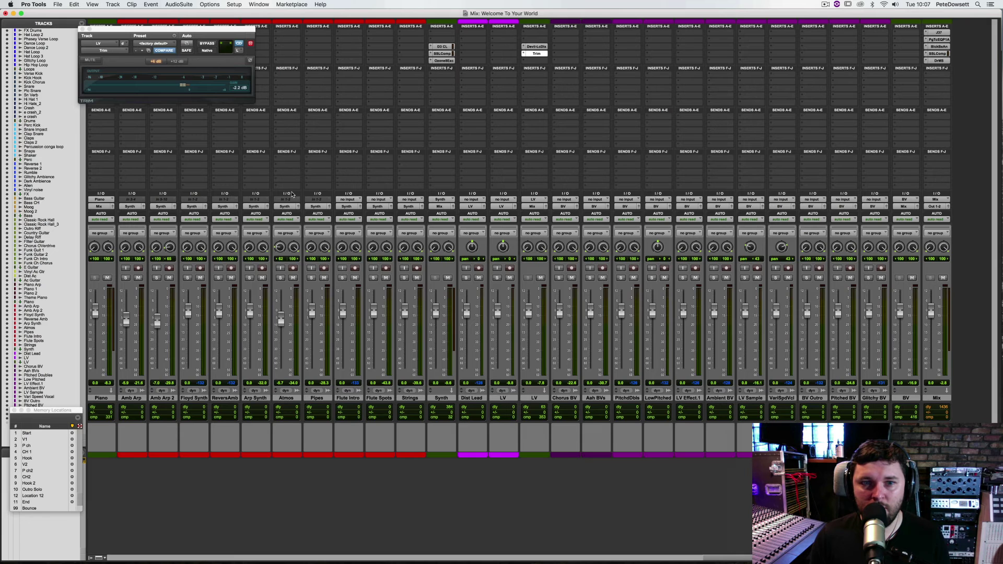
click(202, 95)
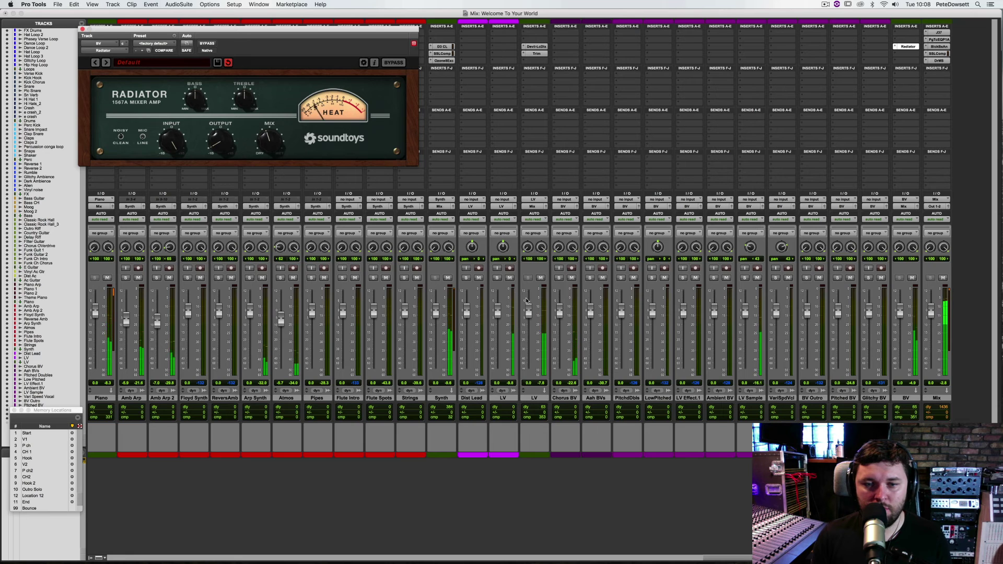
- Reopen the LV group's Trim plug-in, lower its gain to -2.4 dB and close it
click(537, 54)
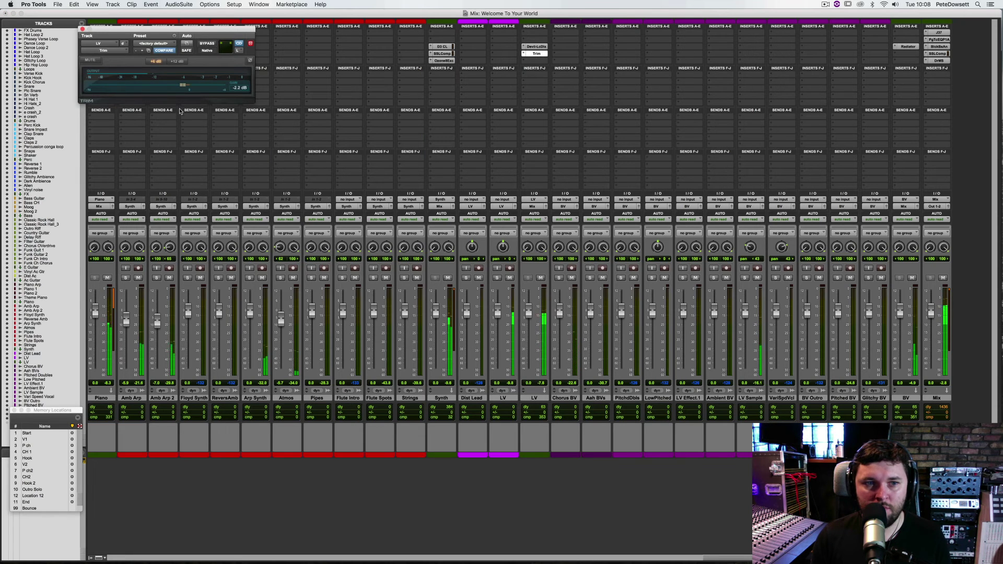
drag(180, 88, 182, 88)
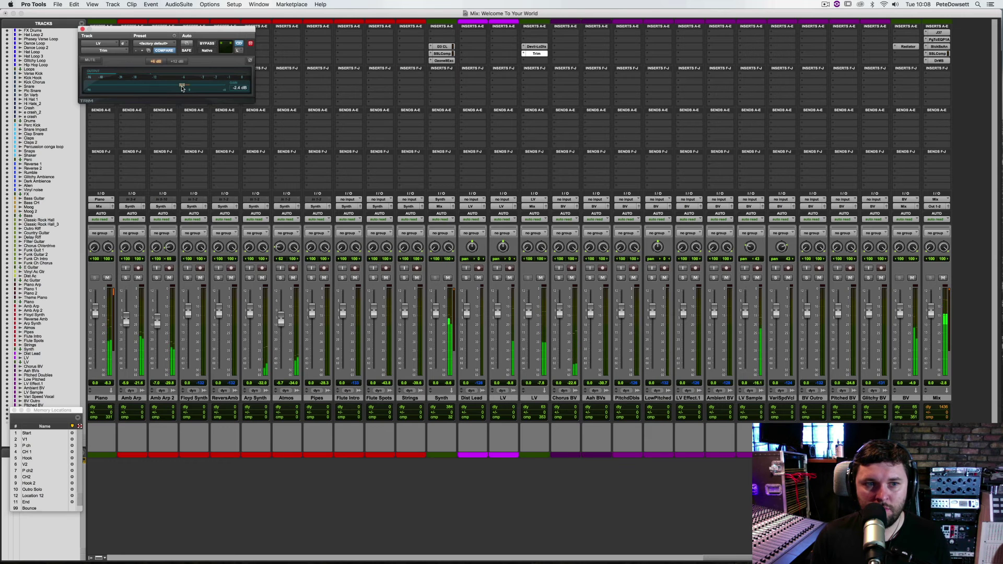
click(82, 30)
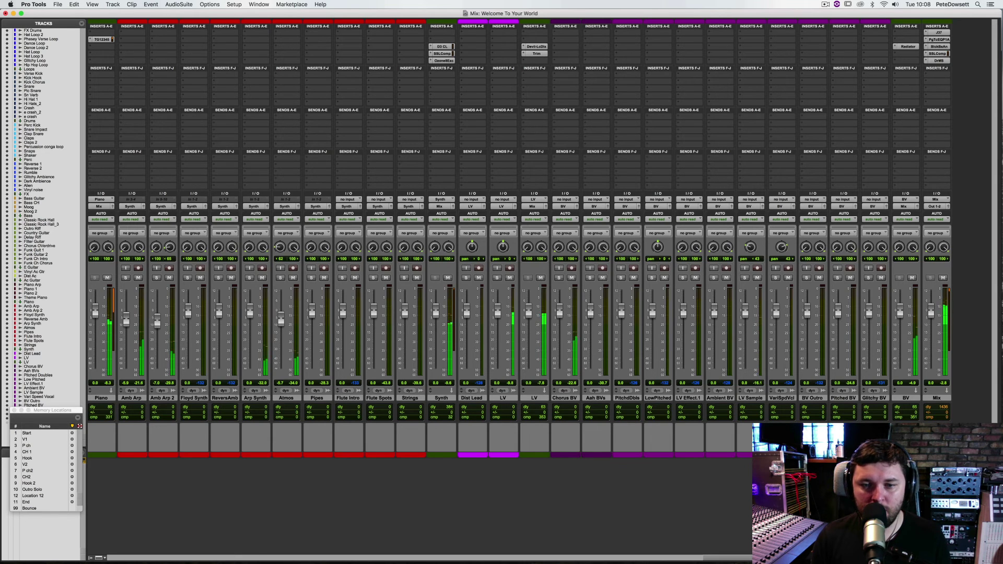
- Select all tracks in the session and toggle bypass on their inserts to compare the mix with and without processing
click(936, 398)
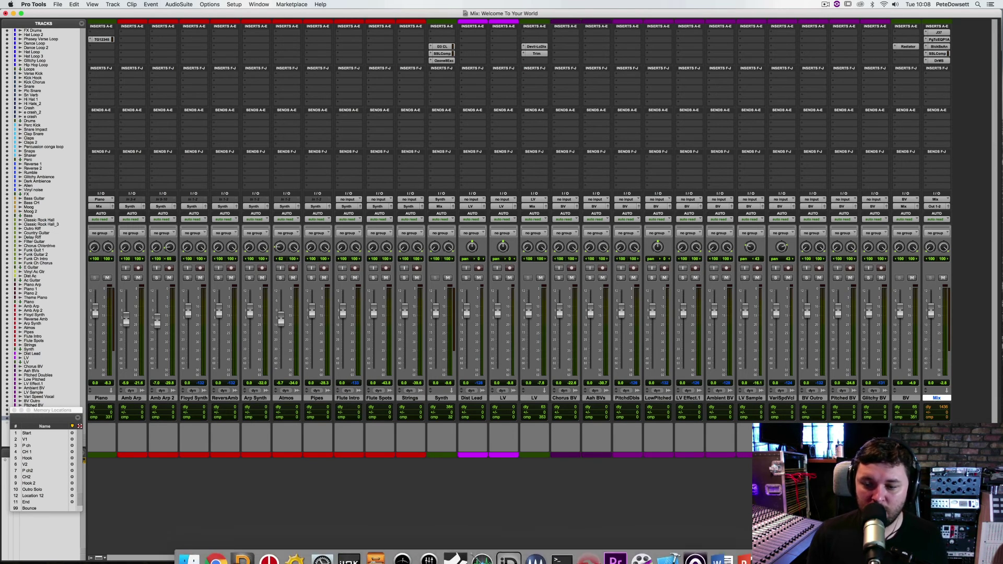
scroll(707, 559, left, 1)
drag(707, 559, 183, 559)
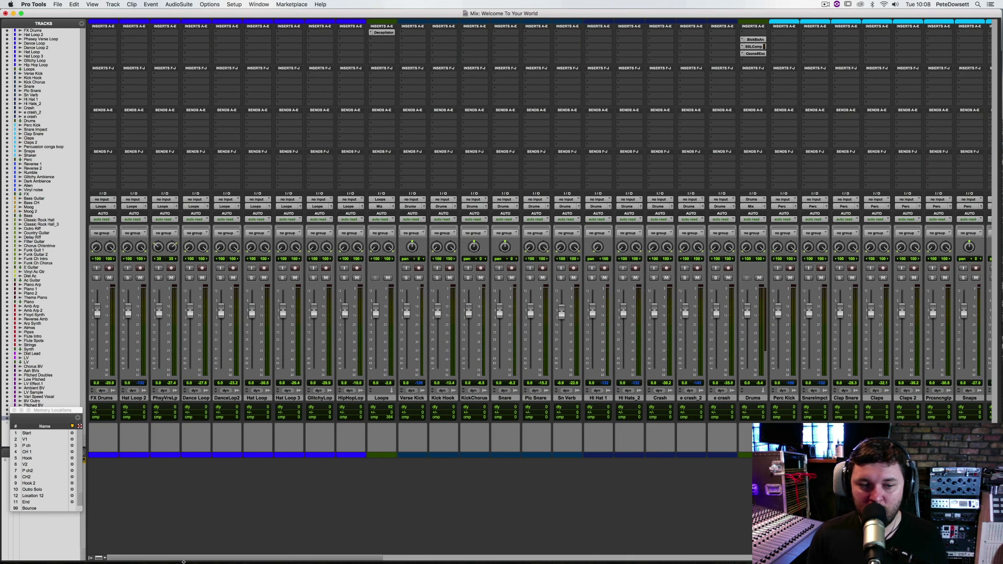
alt+click(108, 399)
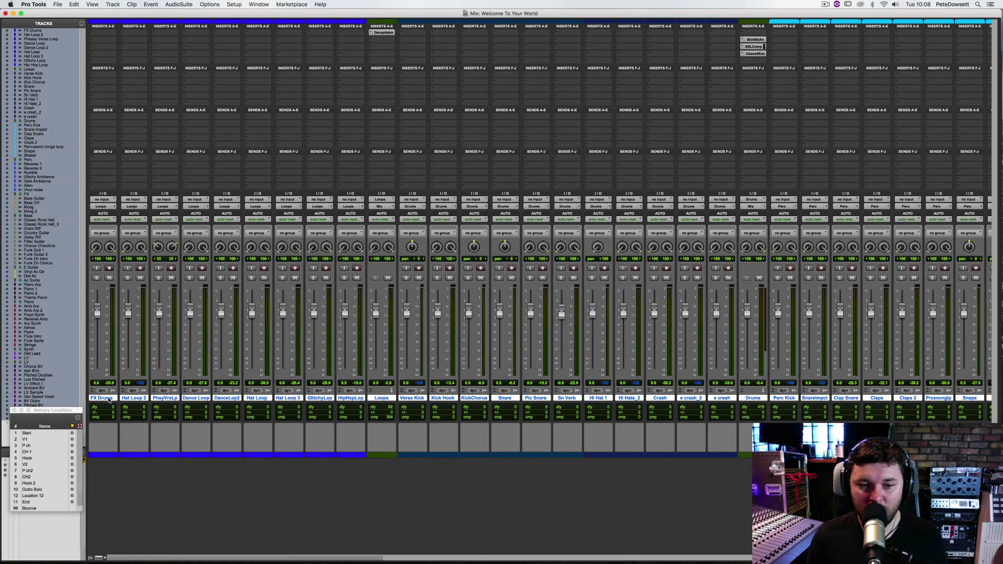
drag(364, 559, 375, 559)
scroll(847, 321, right, 10)
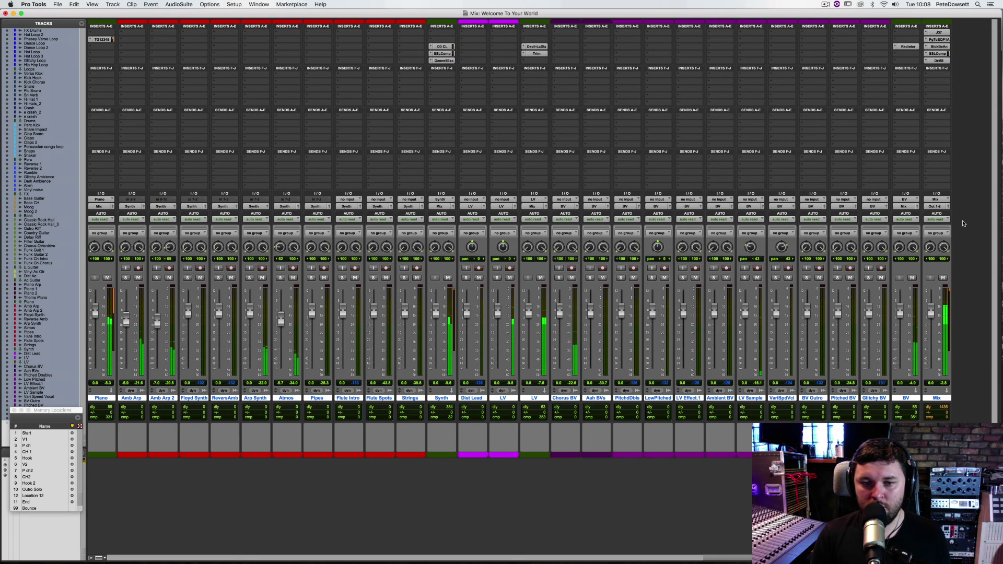
key(shift+a)
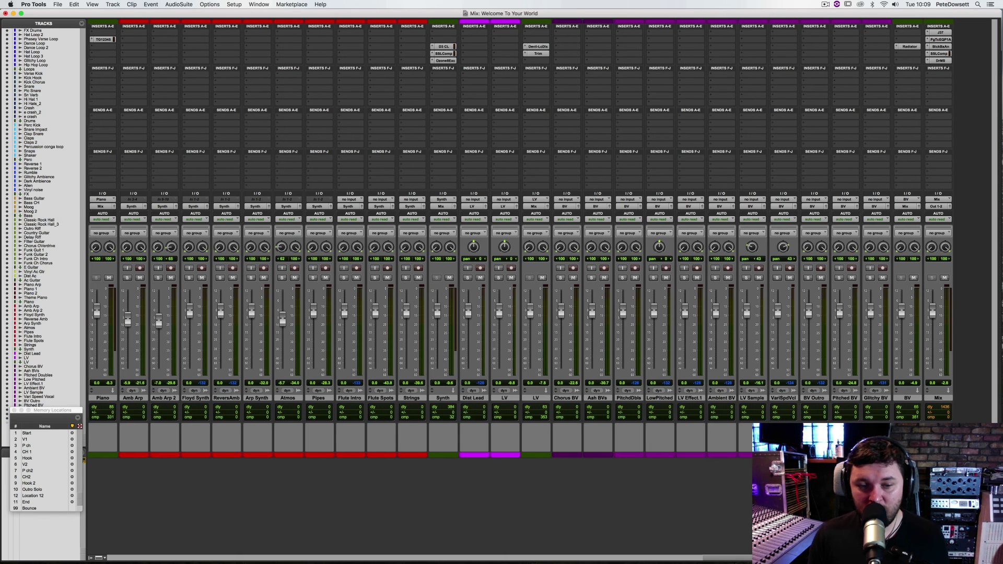
scroll(737, 563, left, 8)
scroll(737, 562, left, 12)
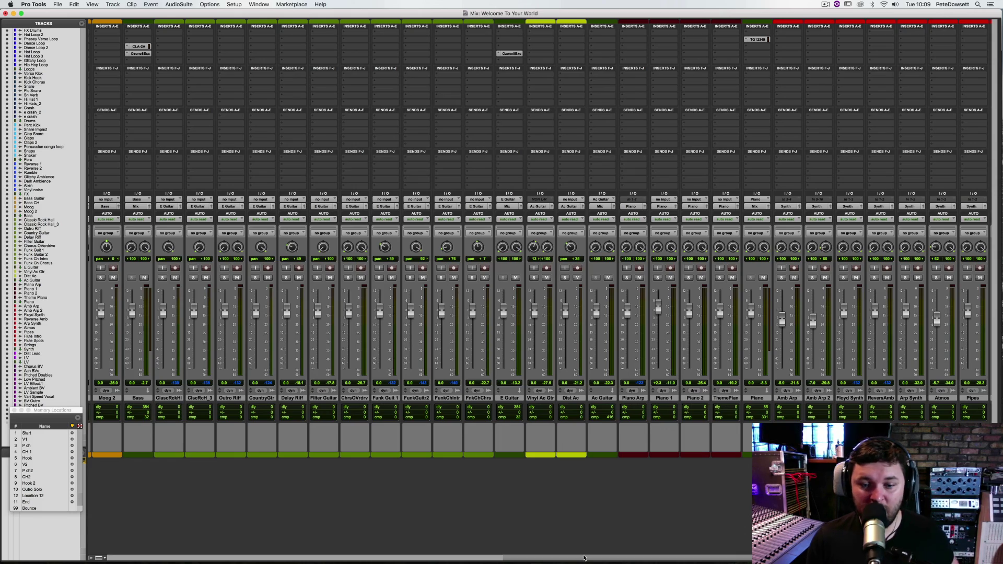
drag(580, 558, 216, 557)
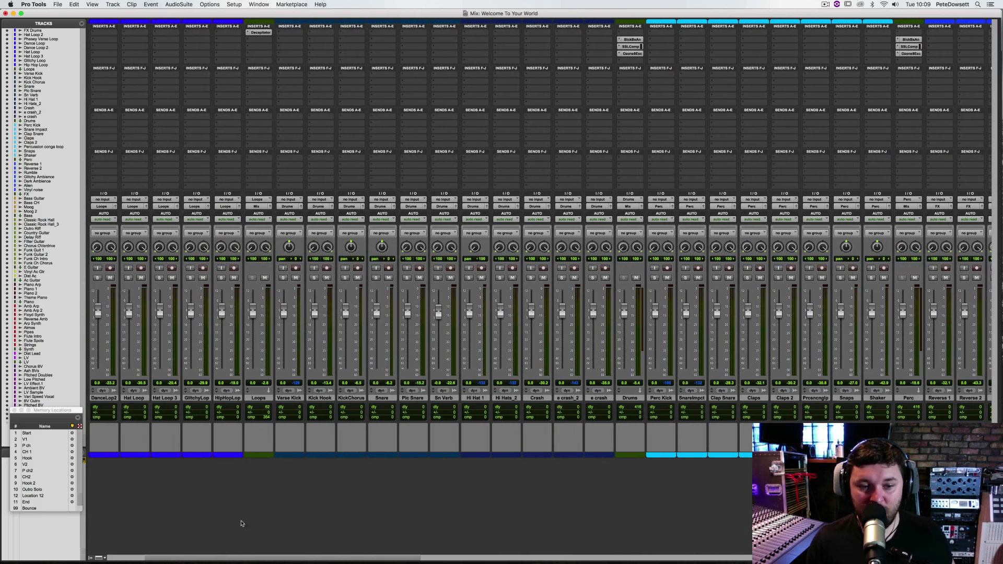